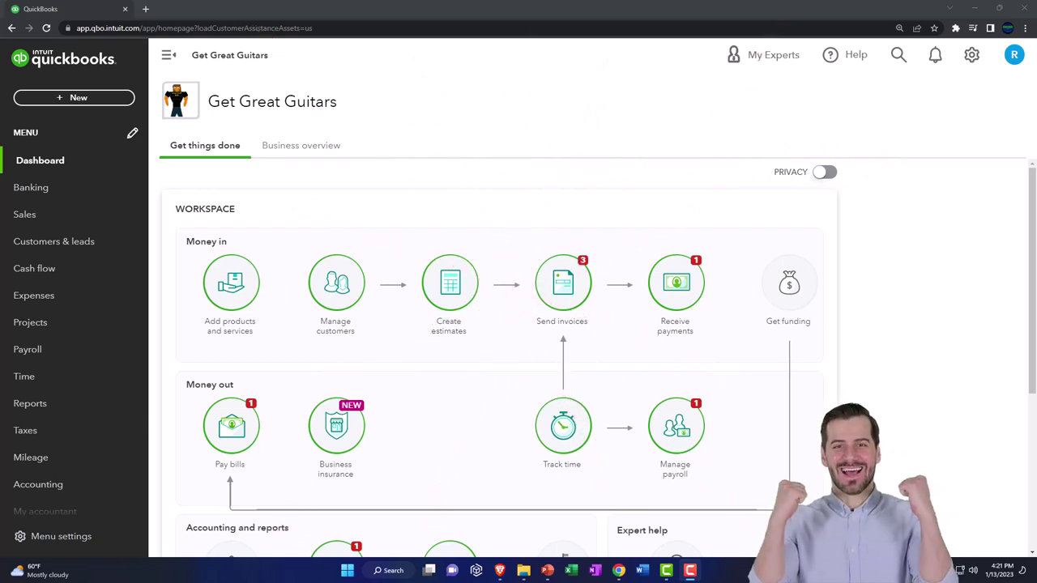
# Step: Place the Sample Company incognito window over the Get Great Guitars file and open its browser options
pyautogui.moveTo(1036, 121); pyautogui.dragTo(604, 170)
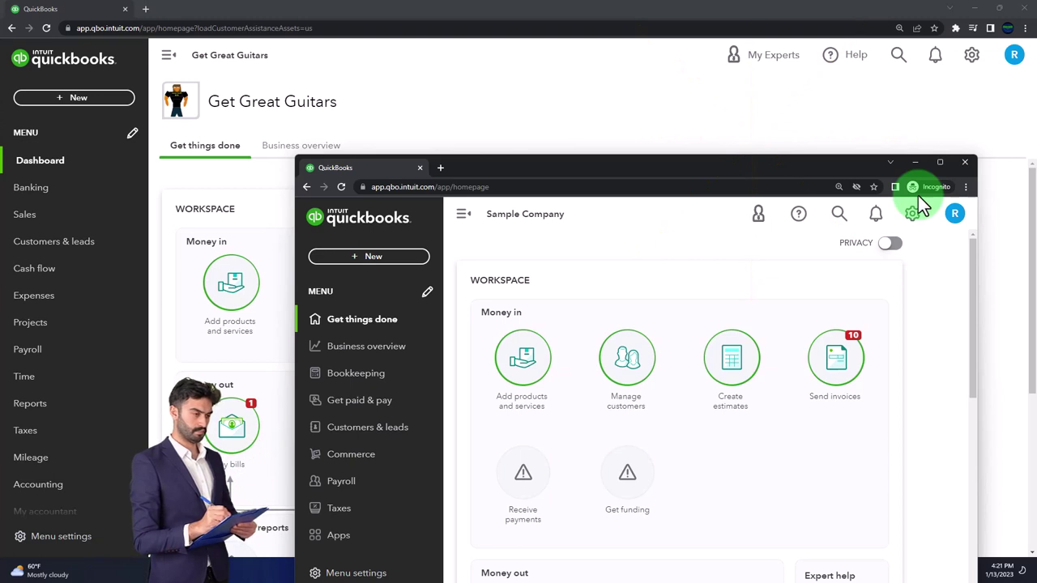
pyautogui.click(967, 187)
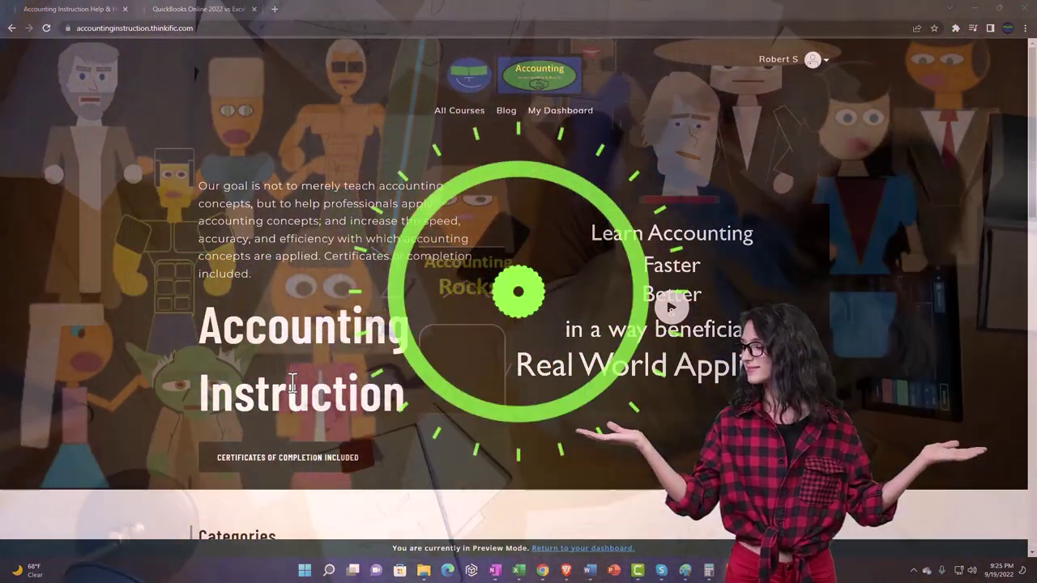
# Step: Browse the Accounting Instruction course categories and look into the OneNote - Getting Started 2022 section of the QuickBooks Online course
pyautogui.scroll(-7, 145, 451)
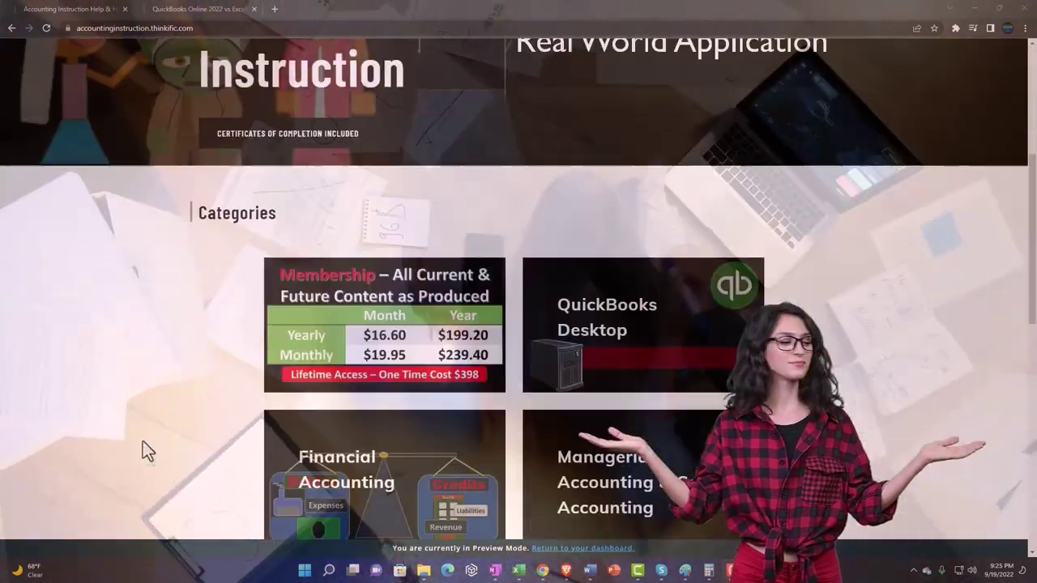
pyautogui.scroll(-4, 143, 441)
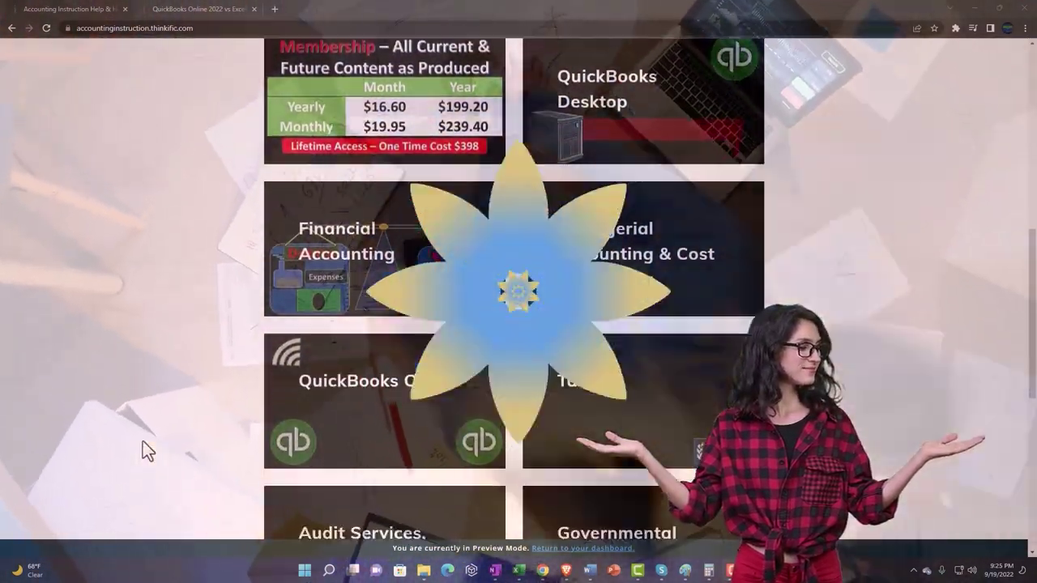
pyautogui.scroll(-2, 143, 441)
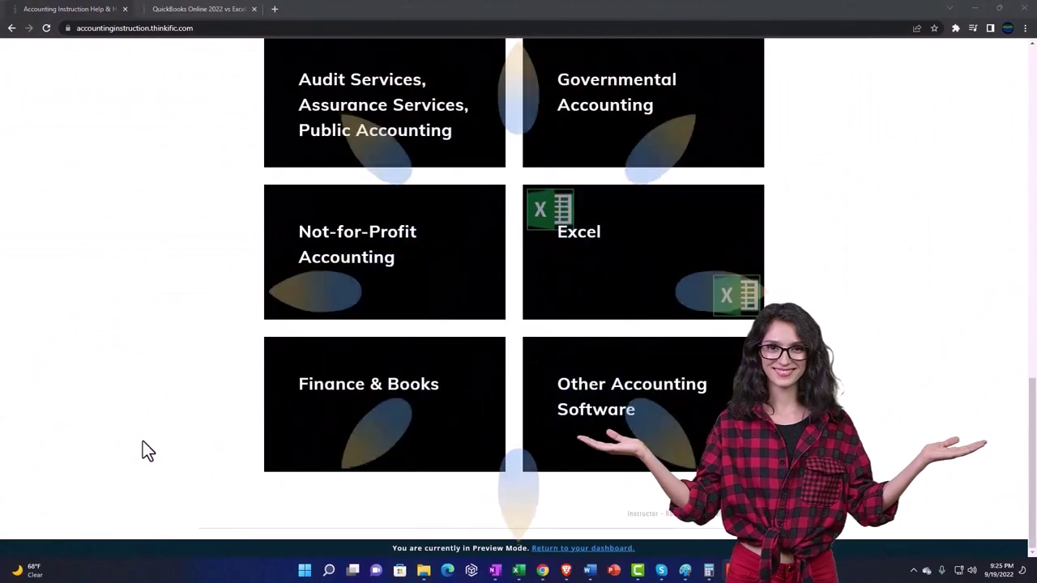
pyautogui.click(184, 8)
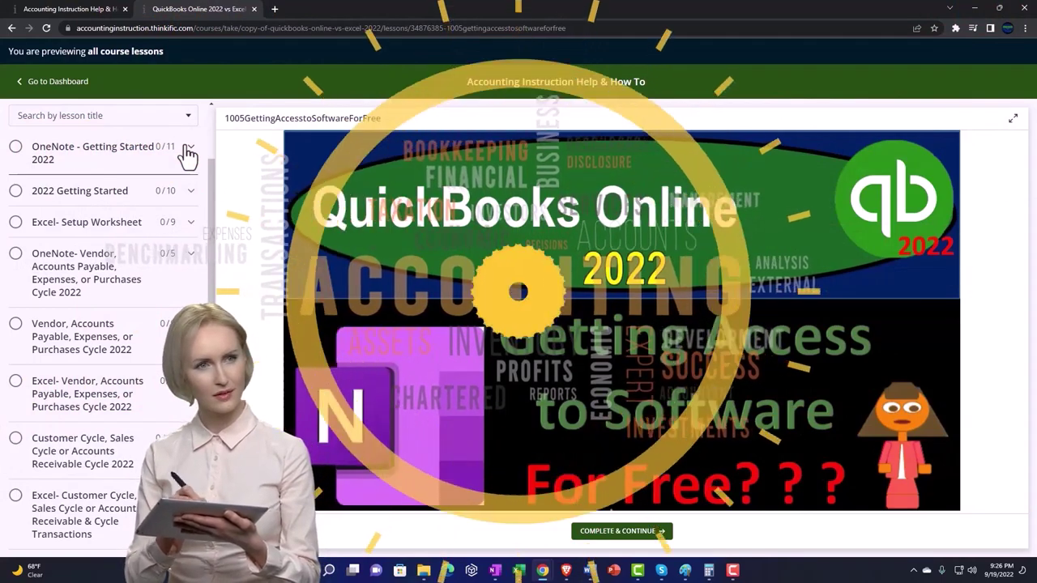
pyautogui.click(188, 151)
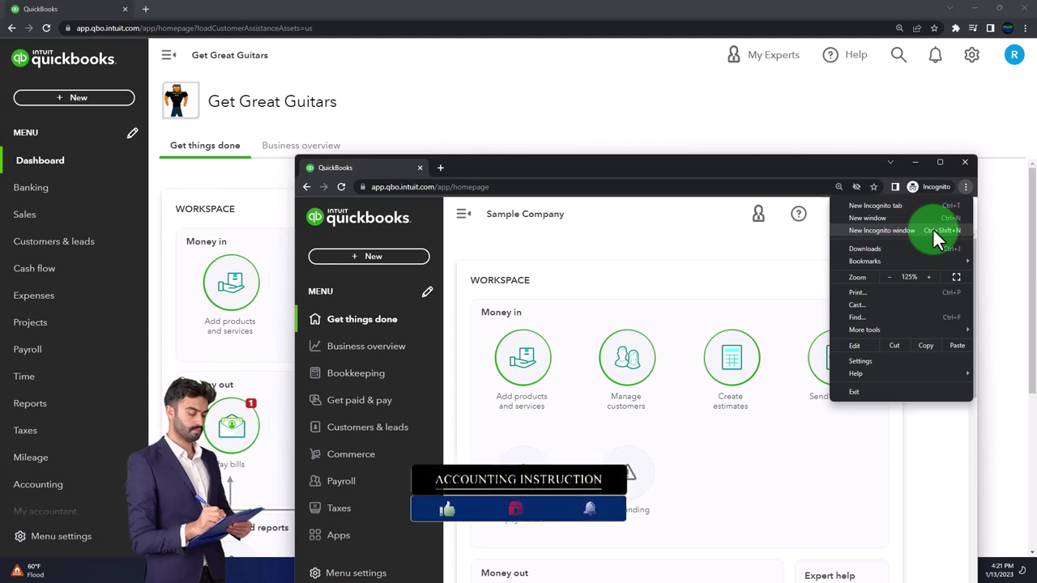
# Step: Dismiss the browser options and return from the Sample Company window to the Get Great Guitars file
pyautogui.click(596, 260)
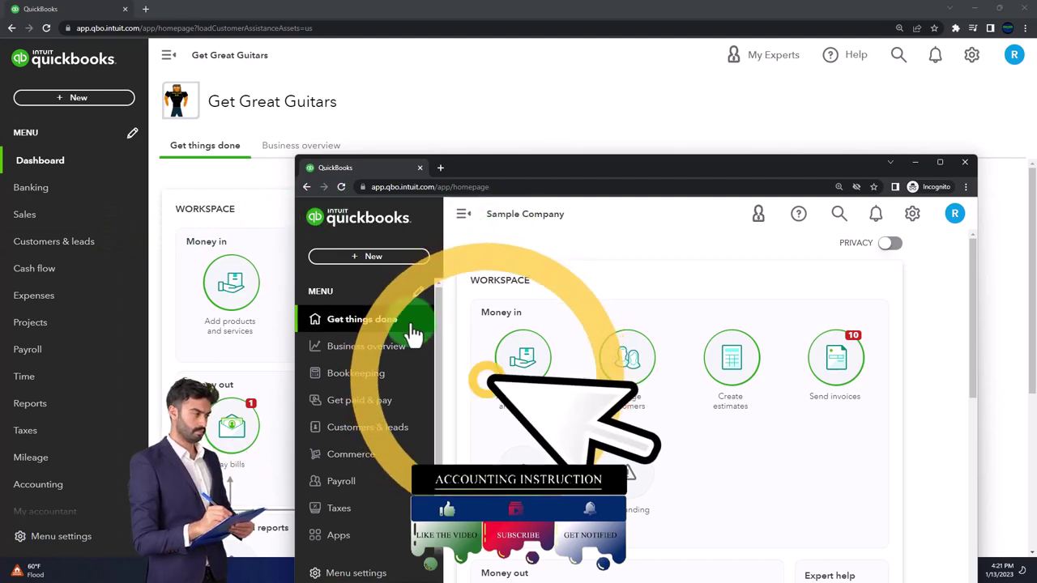
pyautogui.click(910, 219)
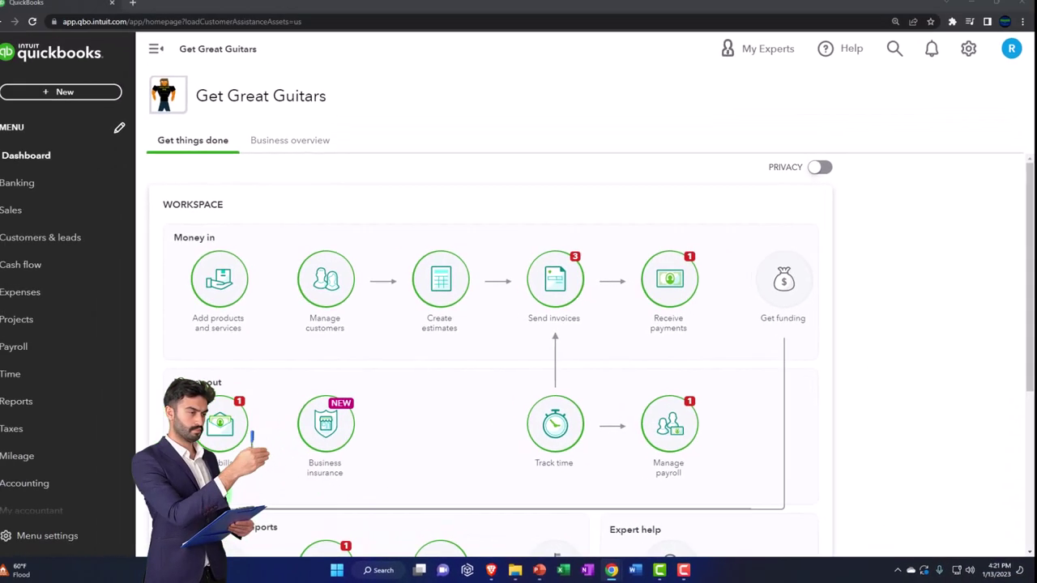
# Step: Duplicate the Get Great Guitars tab twice and open the favorite Balance Sheet report in the second tab
pyautogui.rightClick(81, 13)
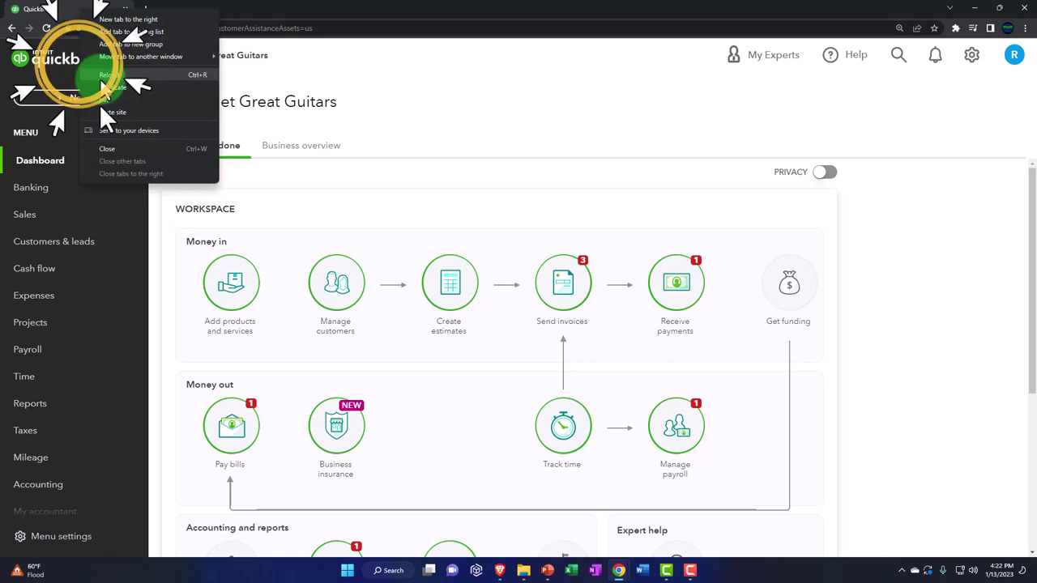
pyautogui.click(110, 87)
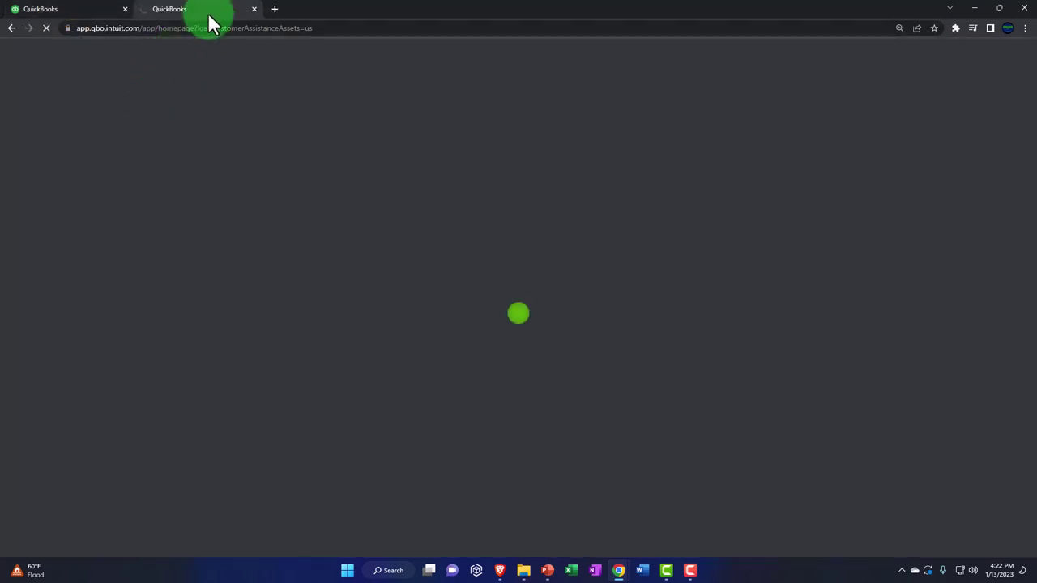
pyautogui.rightClick(217, 12)
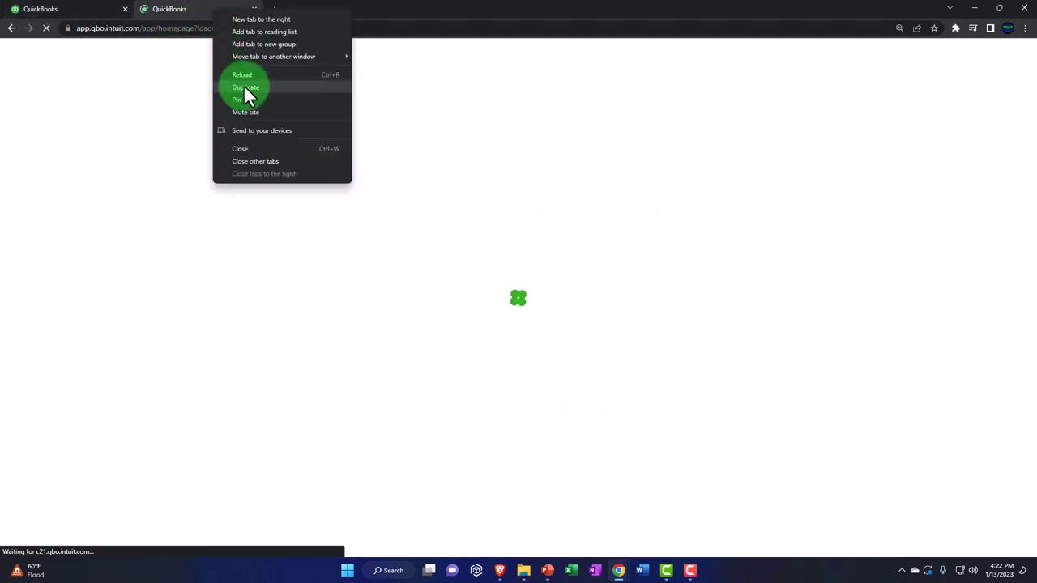
pyautogui.click(275, 87)
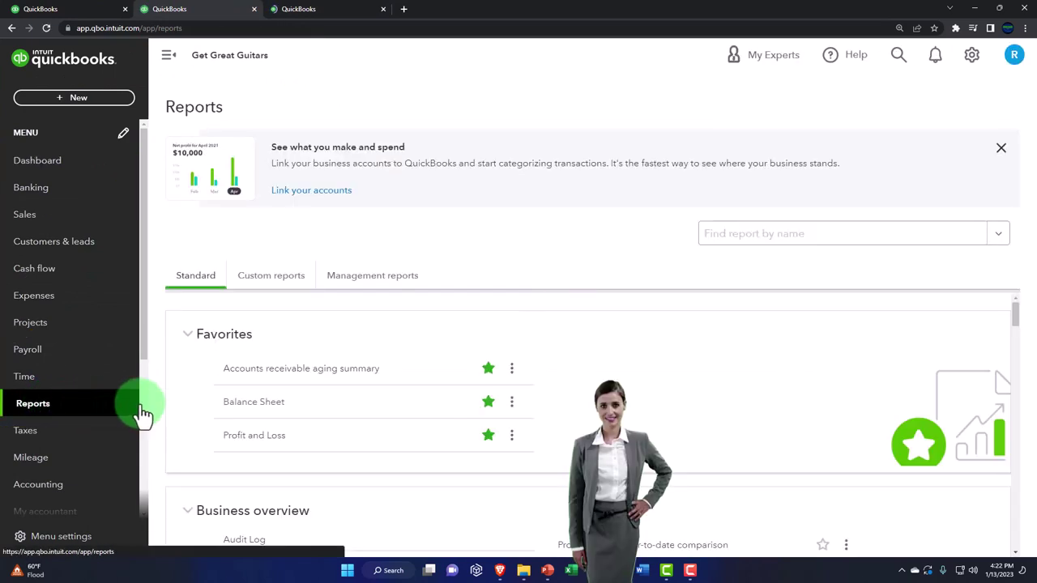
pyautogui.click(251, 403)
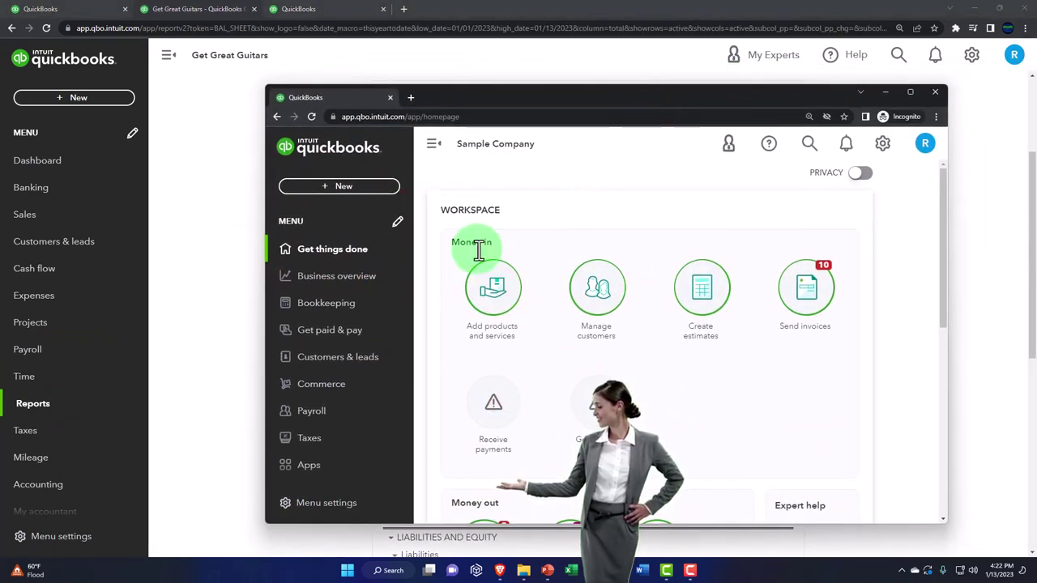
# Step: Look at the Business overview area in the Sample Company window
pyautogui.click(360, 263)
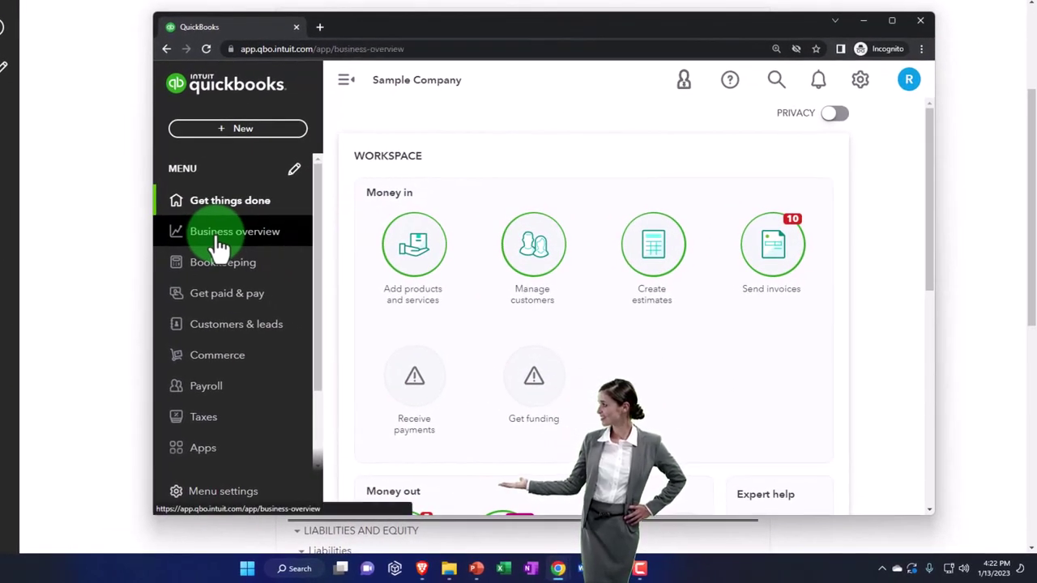
pyautogui.click(232, 166)
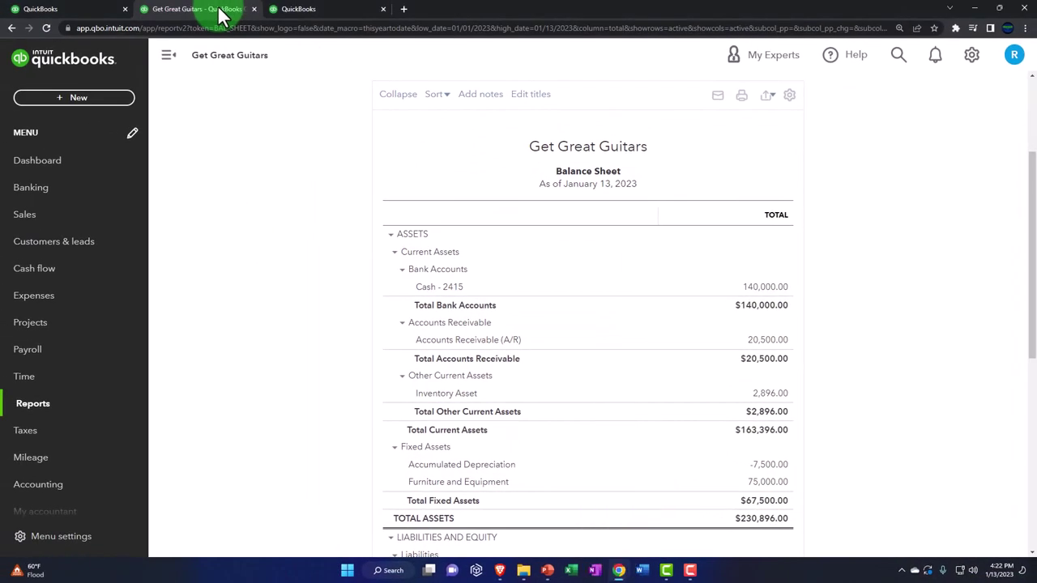
# Step: Open the favorite Profit and Loss report in the third Get Great Guitars tab
pyautogui.click(300, 11)
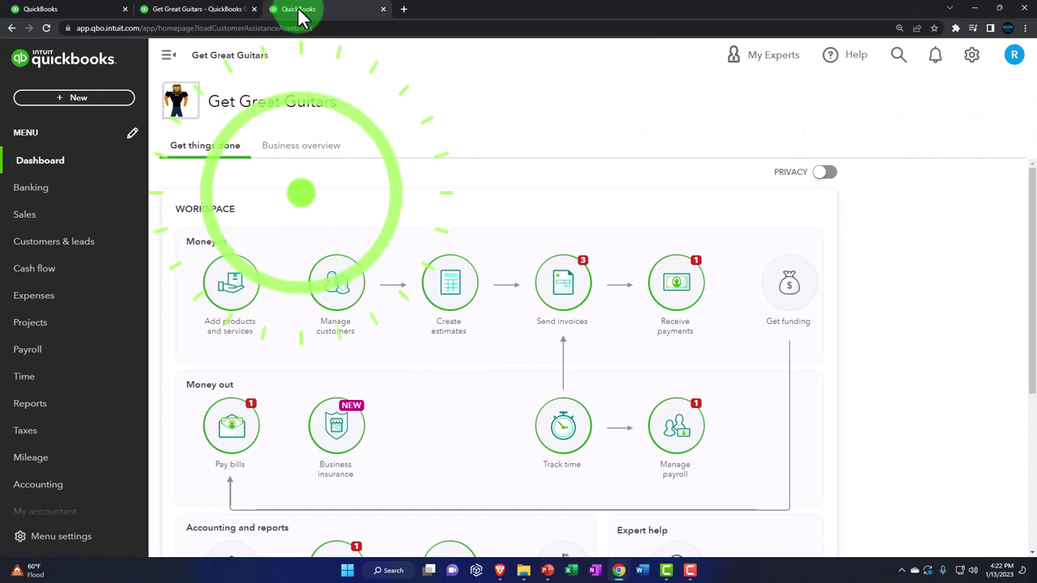
pyautogui.click(58, 415)
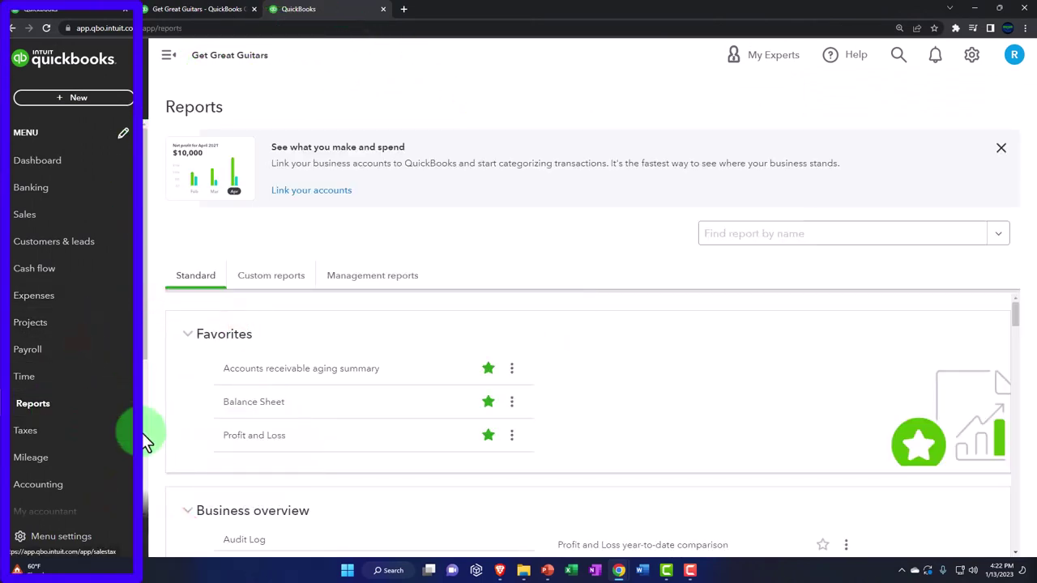
pyautogui.click(253, 437)
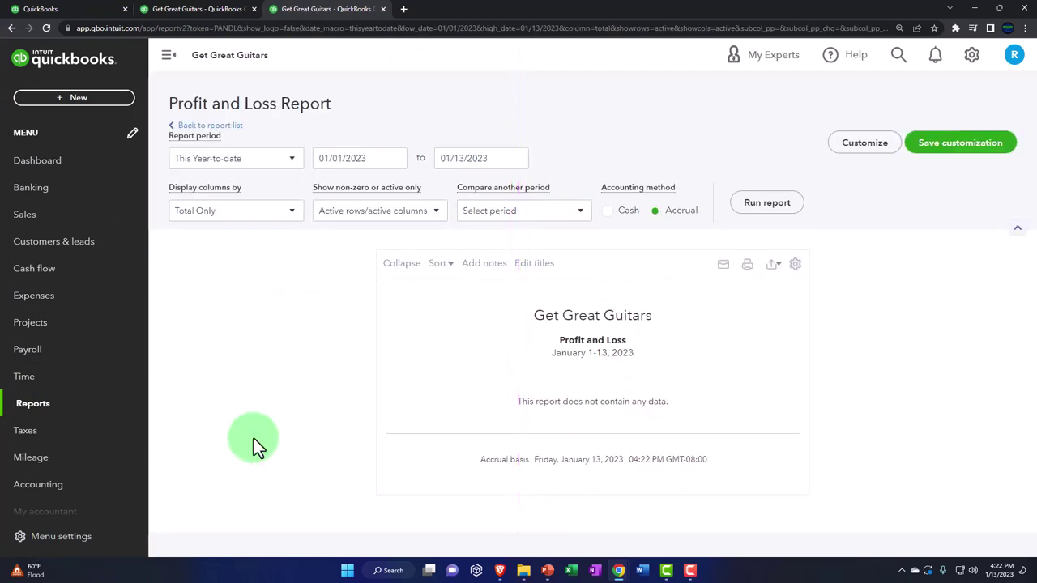
# Step: Hide the navigation menu and run the Profit and Loss report for 01/01/2023 to 12/31/2023
pyautogui.click(167, 58)
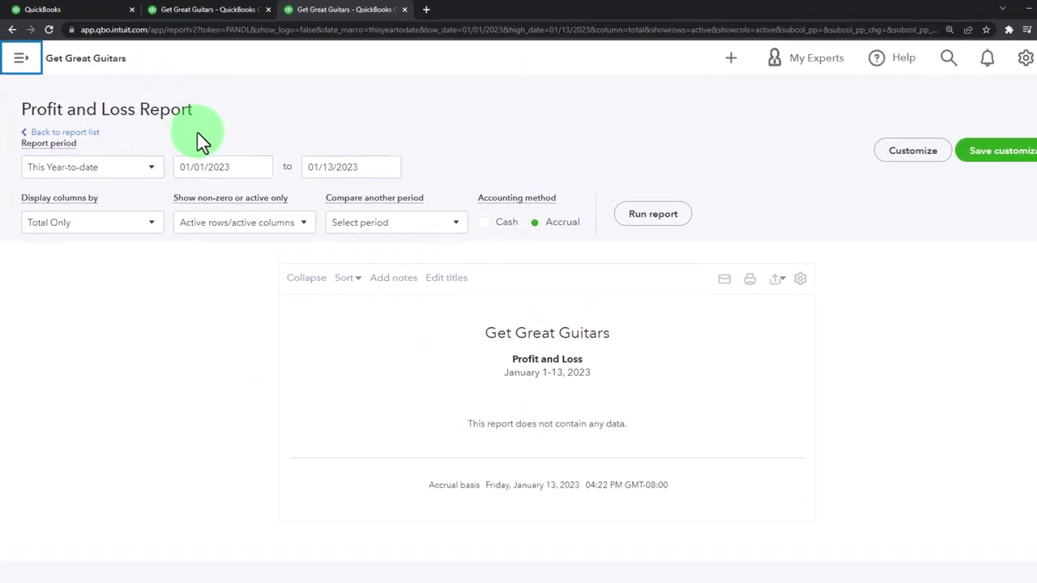
pyautogui.click(235, 166)
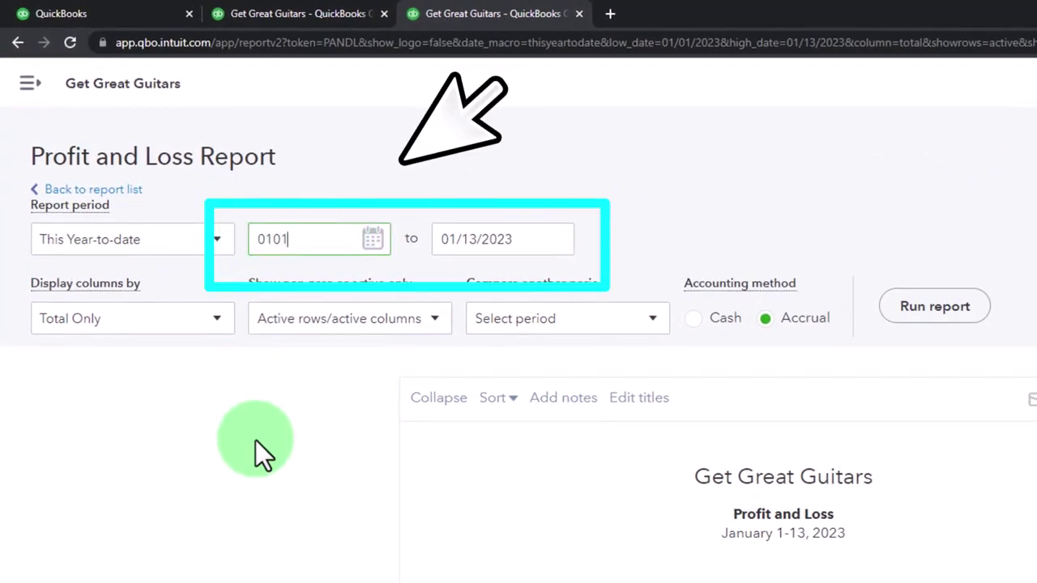
pyautogui.press('Tab')
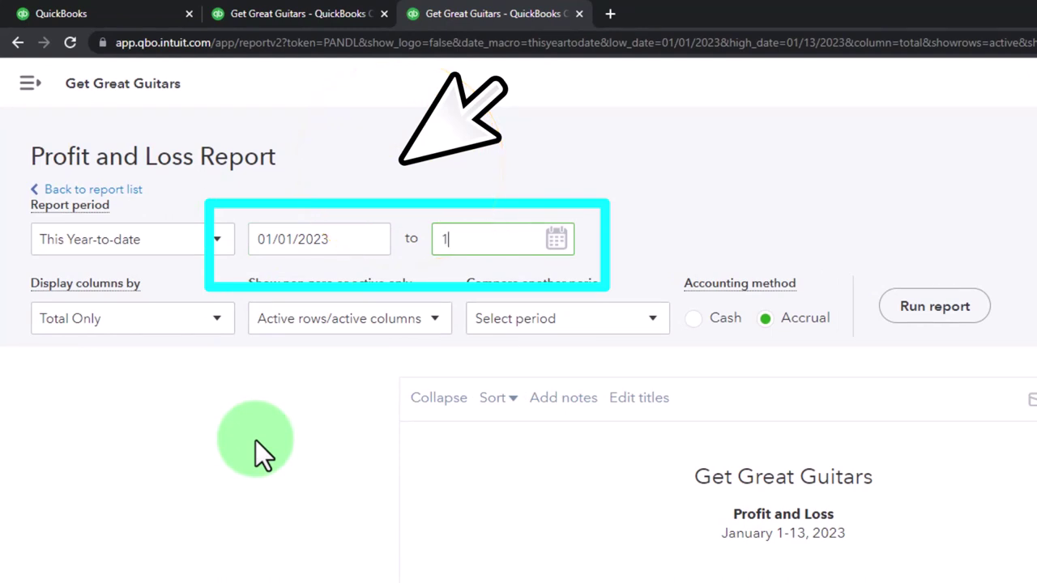
pyautogui.press('Tab')
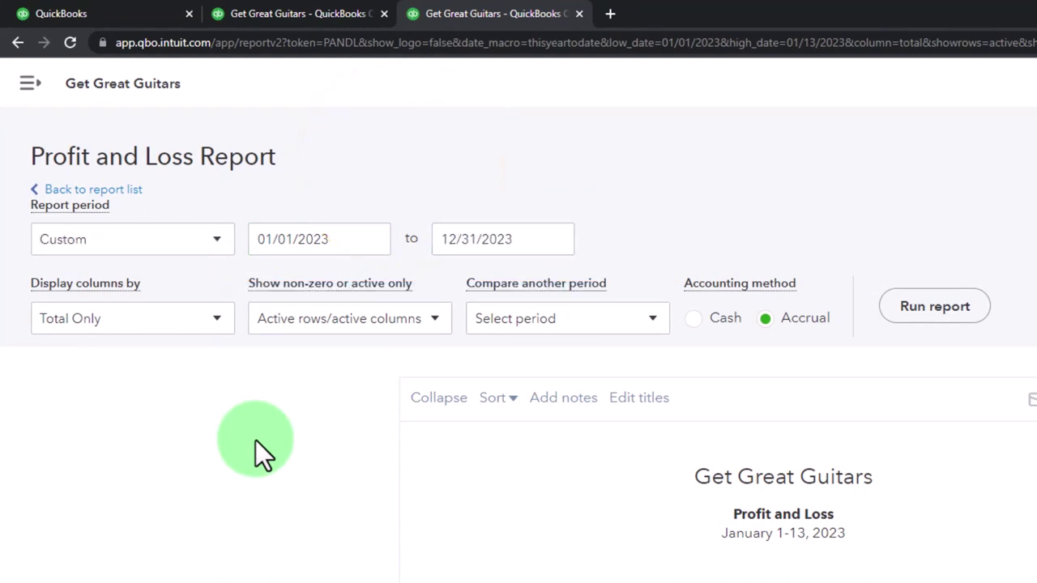
pyautogui.click(923, 312)
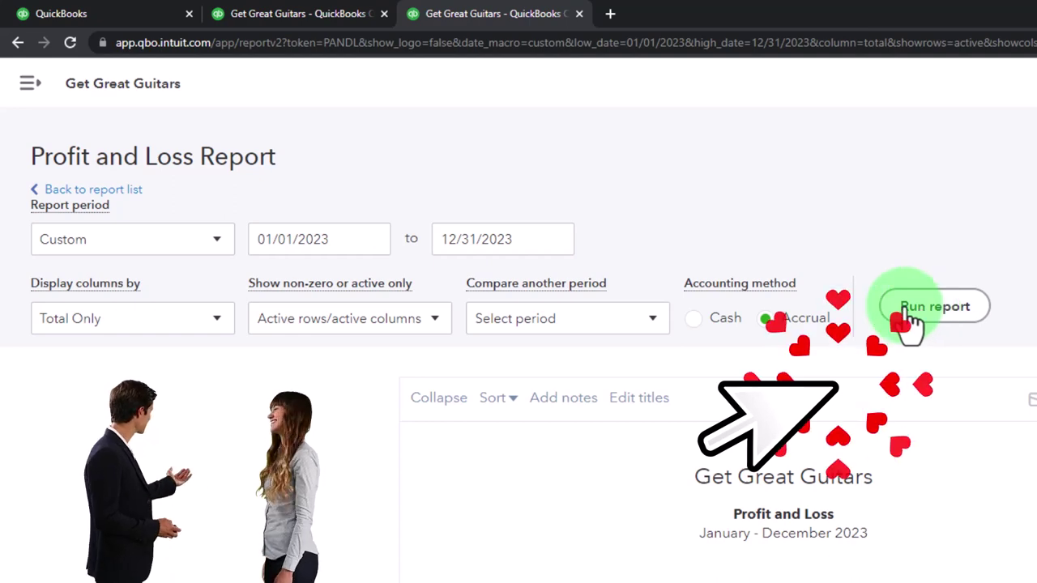
# Step: Return to the Balance Sheet tab, hide its navigation menu and run the report for 01/01/2023 to 12/31/2023
pyautogui.click(327, 20)
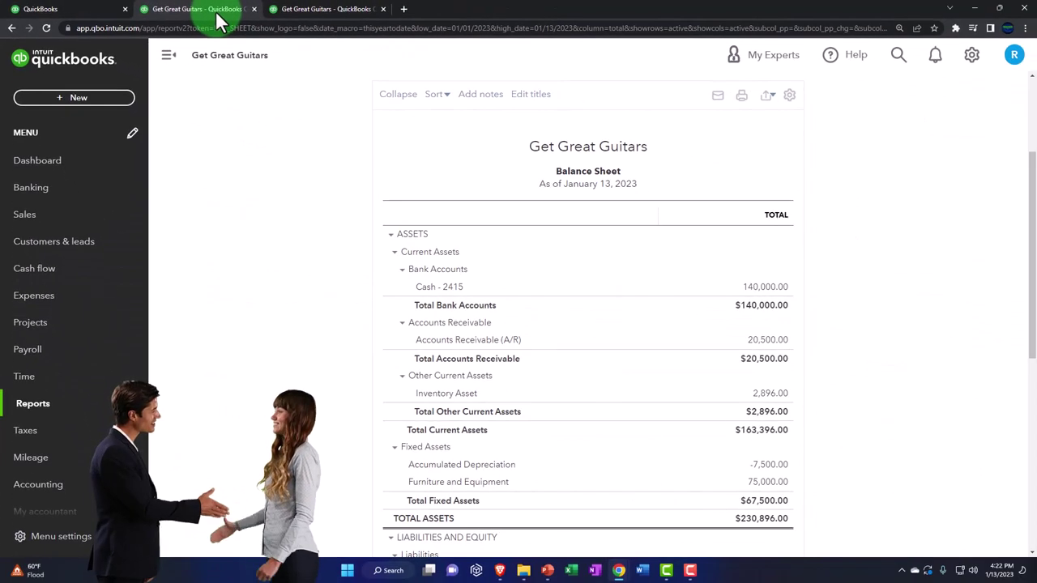
pyautogui.click(169, 57)
pyautogui.scroll(3, 162, 243)
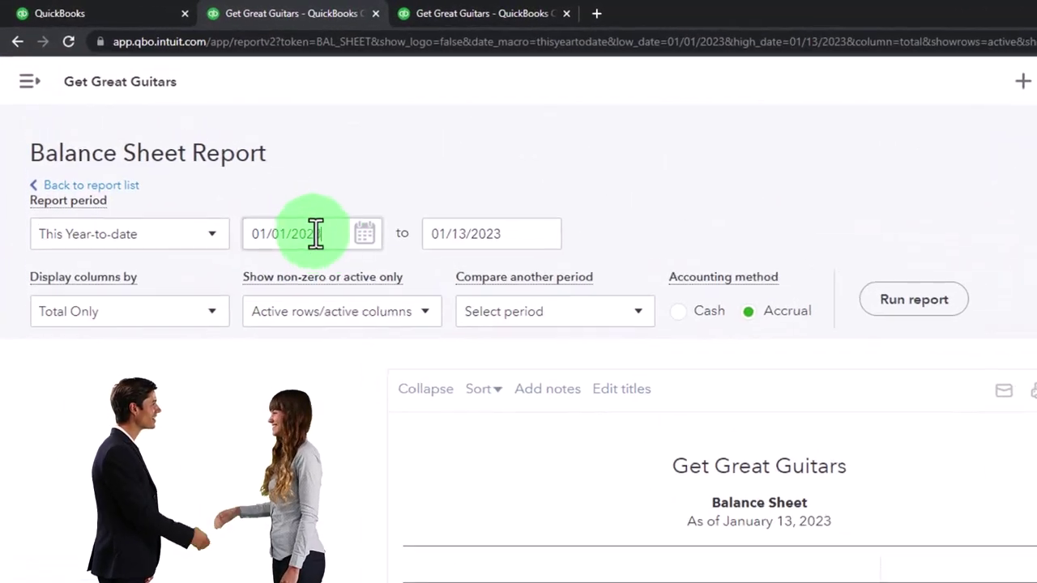
pyautogui.click(239, 179)
pyautogui.write('01/01/2023')
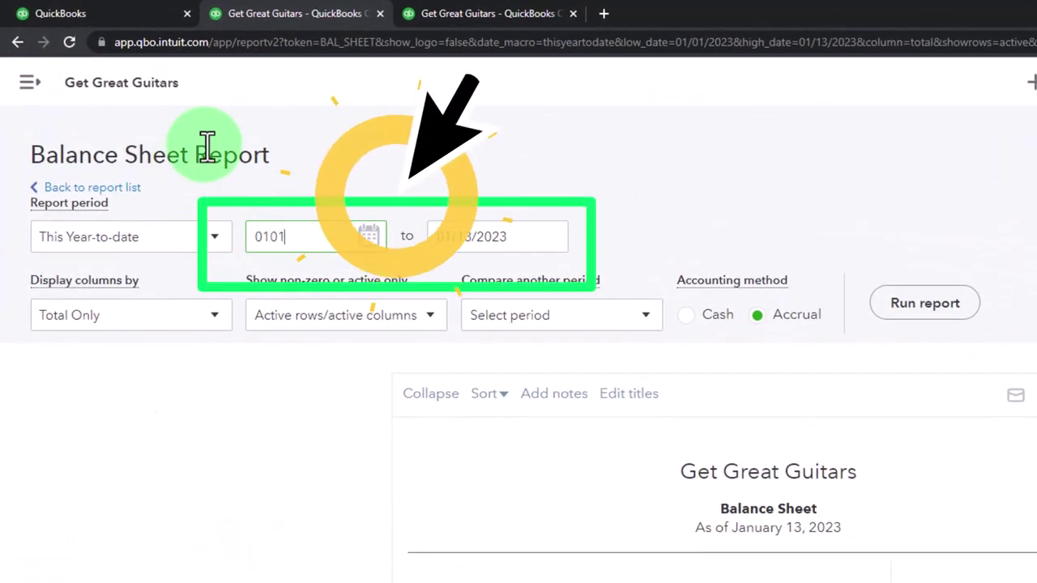
pyautogui.press('Tab')
pyautogui.write('123')
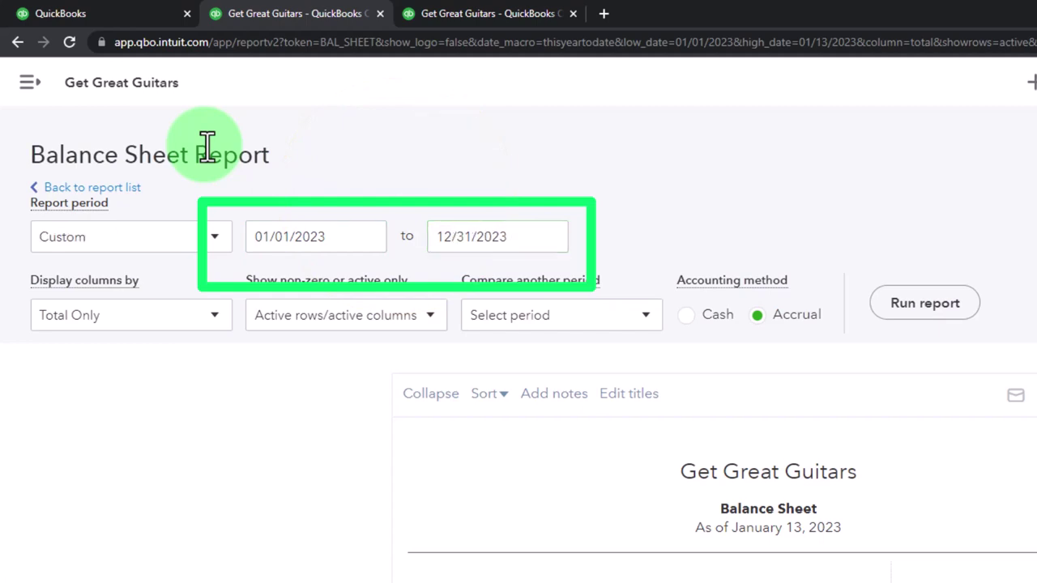
pyautogui.click(911, 318)
pyautogui.scroll(-3, 608, 215)
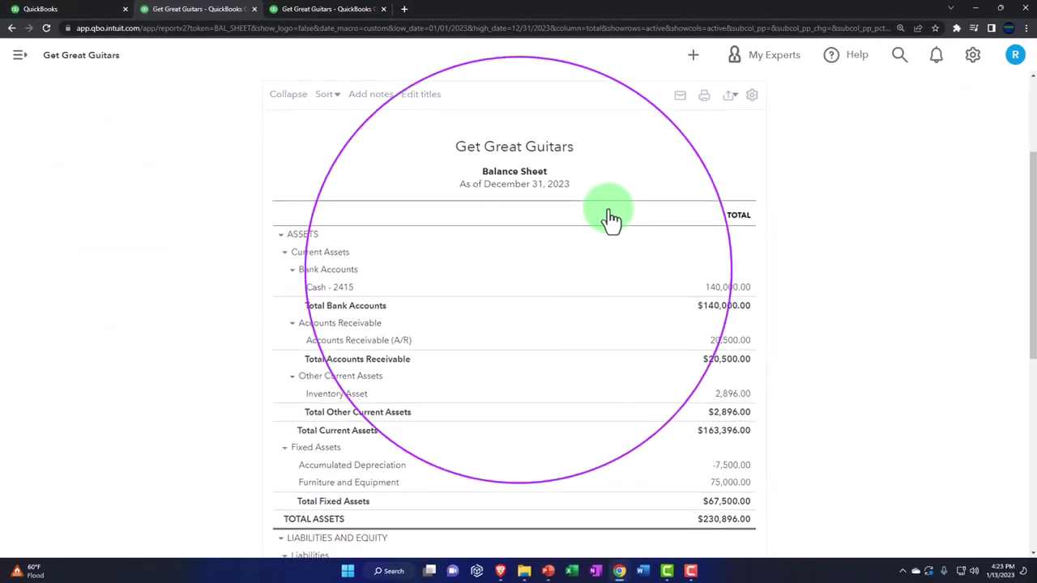
# Step: Collapse the Assets section and the Liabilities and Equity section of the balance sheet
pyautogui.hotkey('ctrl', '+')
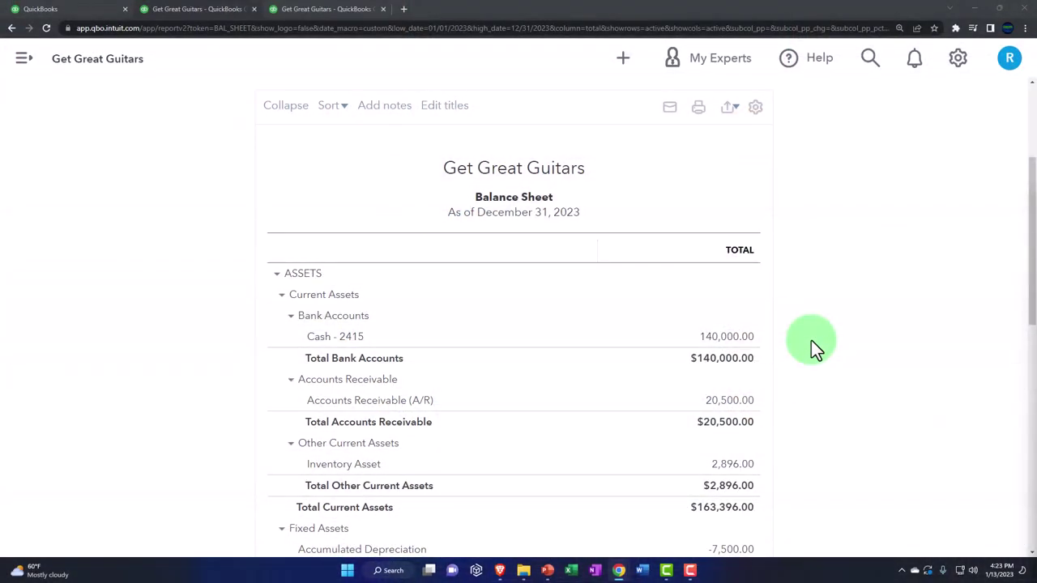
pyautogui.scroll(-2, 811, 344)
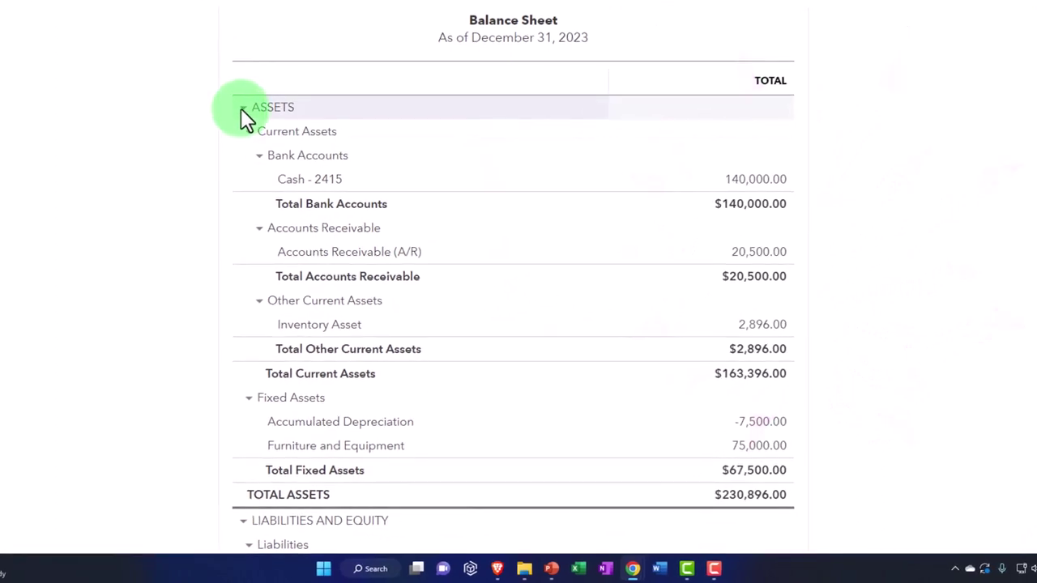
pyautogui.click(242, 108)
pyautogui.click(242, 135)
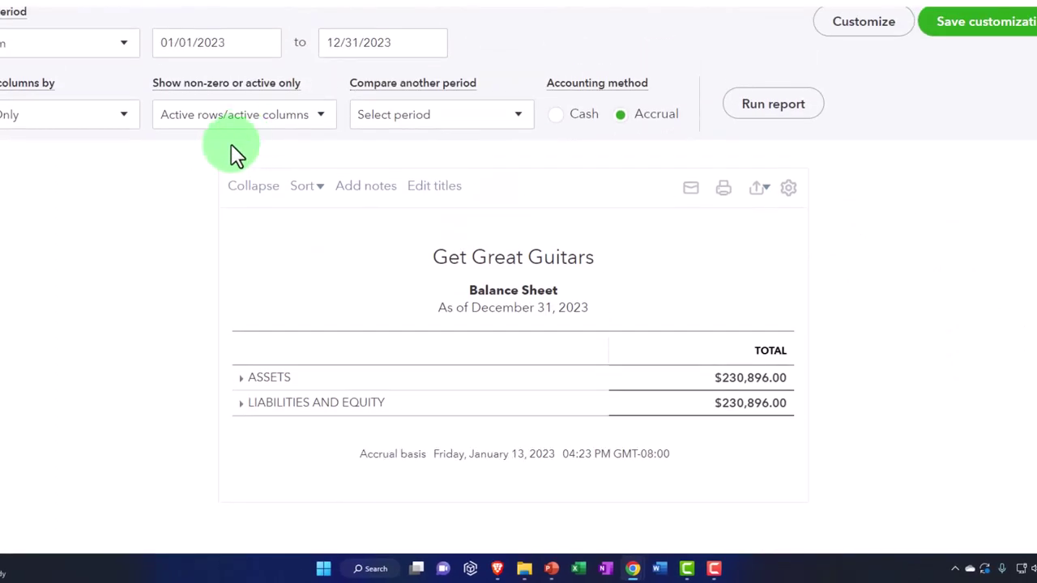
pyautogui.hotkey('ctrl', '+')
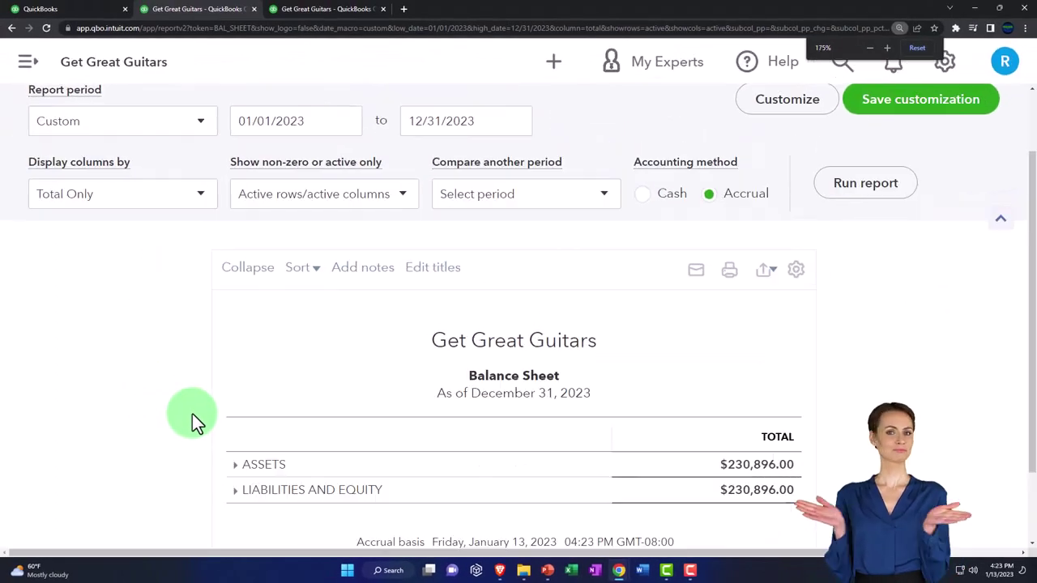
pyautogui.scroll(-2, 192, 413)
pyautogui.hotkey('ctrl', '+')
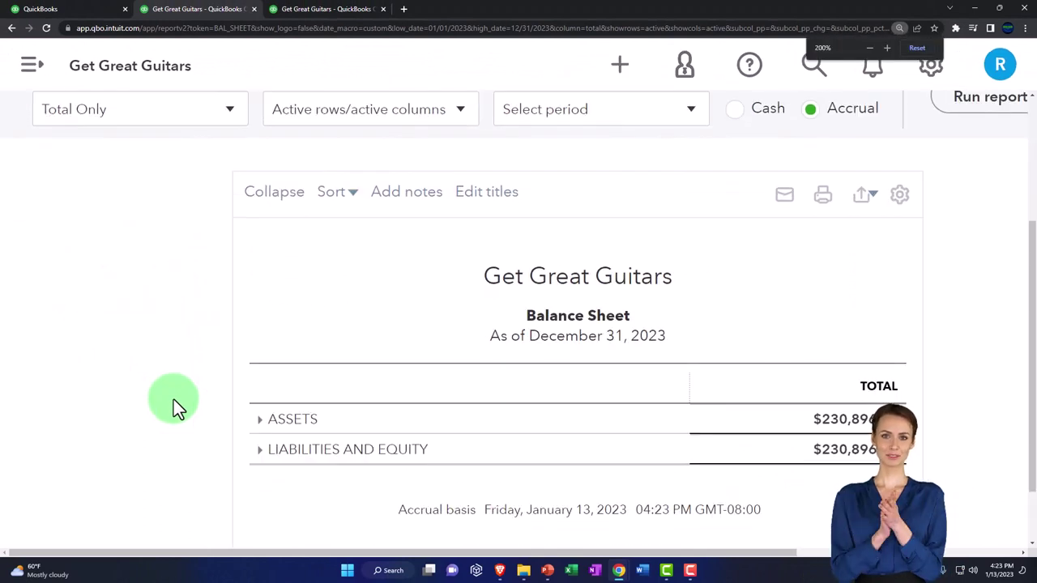
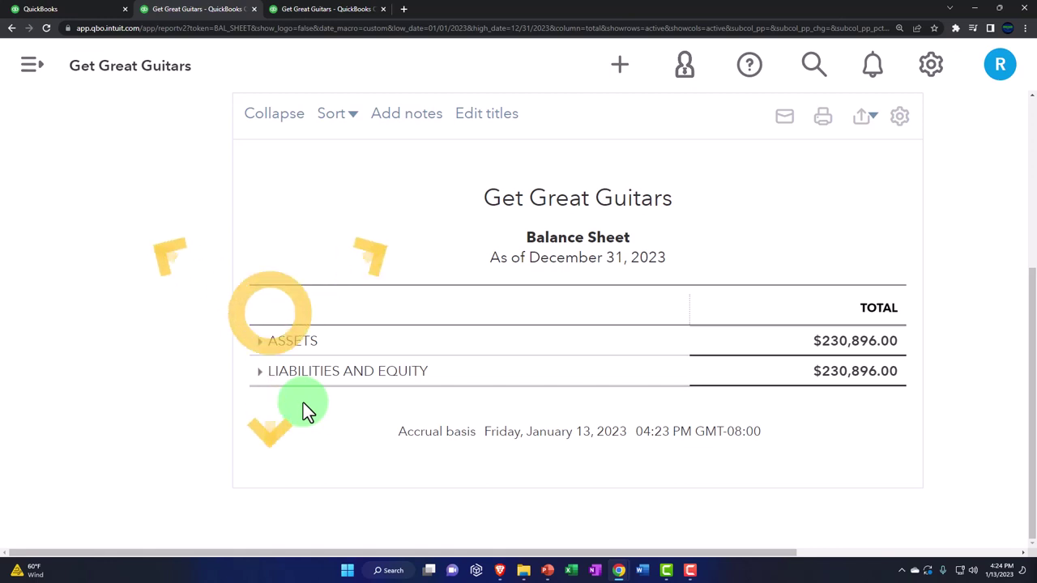
# Step: Expand the Liabilities and Equity and Assets sections and examine the cash balance under Bank Accounts
pyautogui.click(260, 373)
pyautogui.click(262, 347)
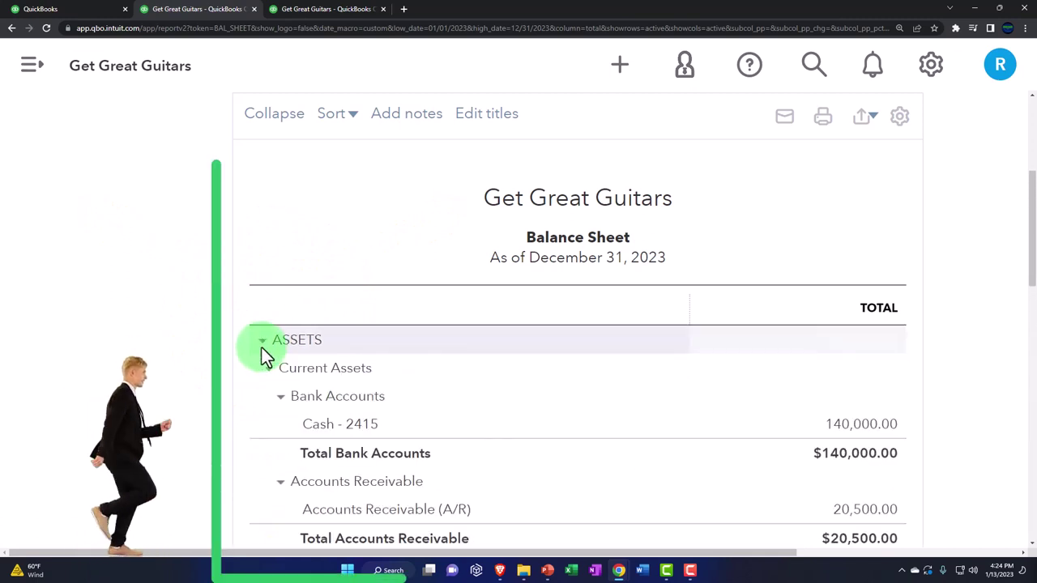
pyautogui.scroll(-1, 273, 399)
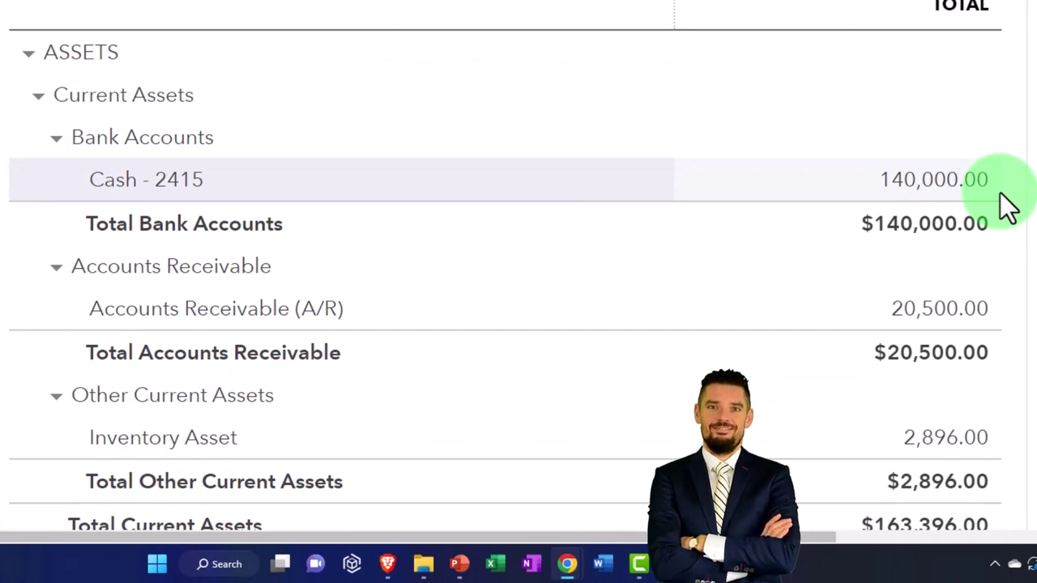
pyautogui.click(1000, 191)
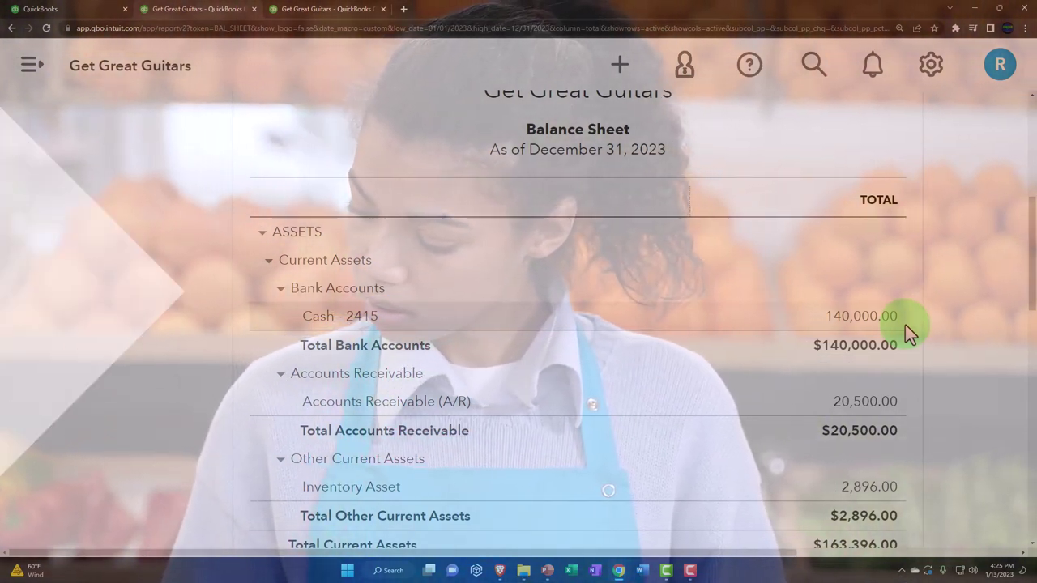
pyautogui.scroll(1, 905, 324)
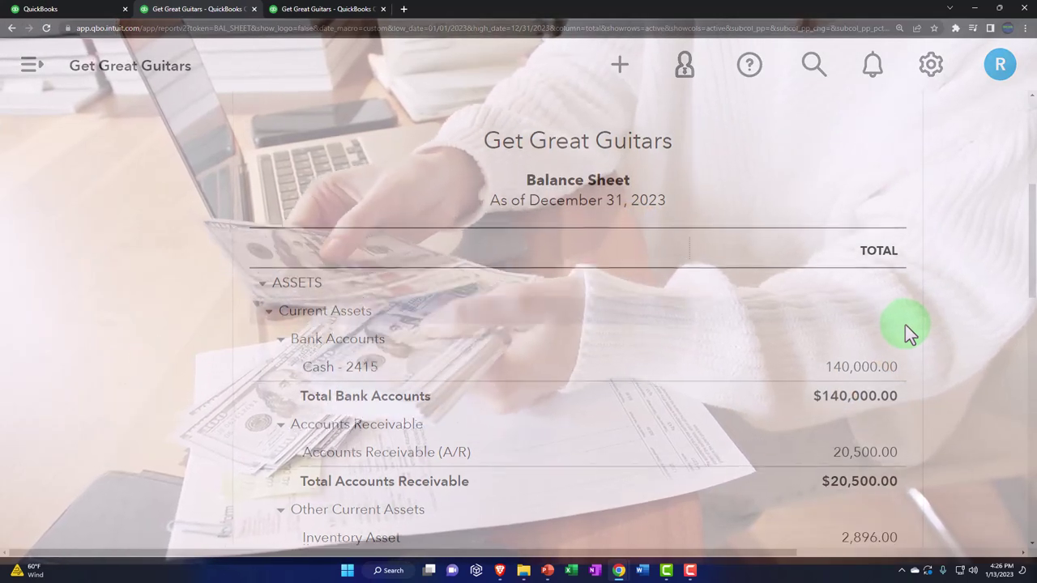
pyautogui.scroll(-1, 905, 325)
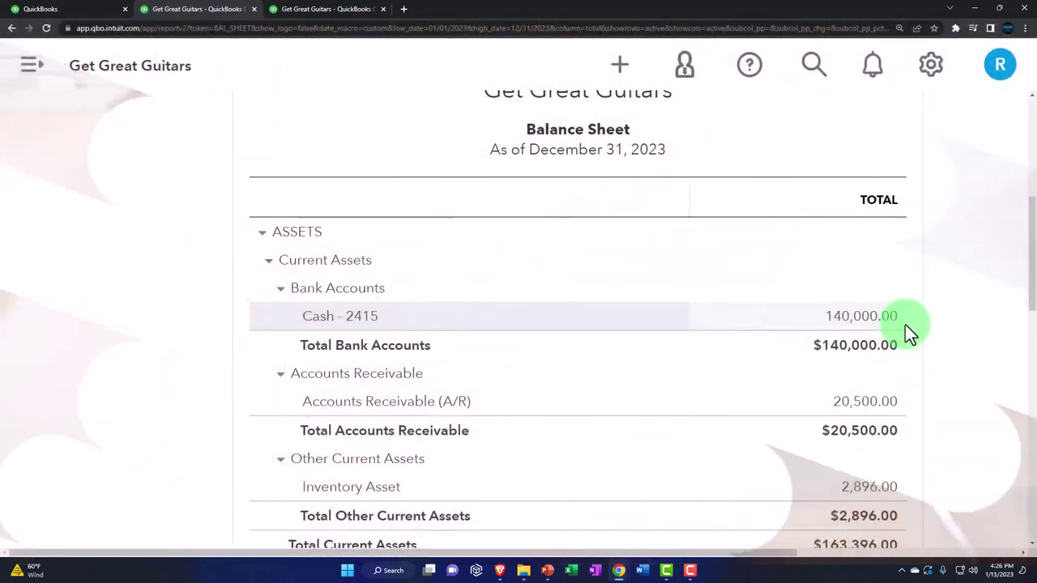
pyautogui.click(905, 323)
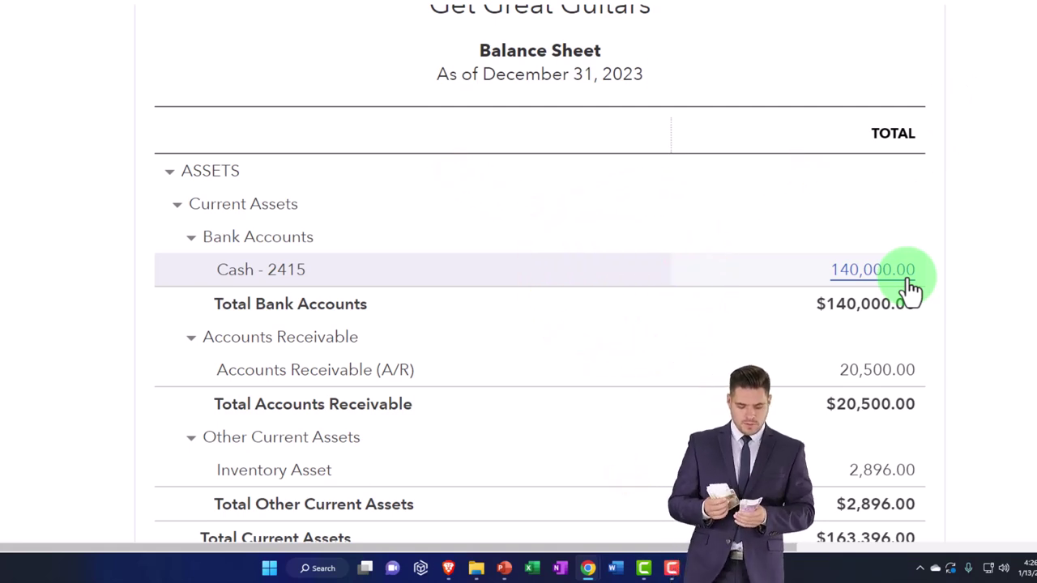
pyautogui.scroll(-1, 911, 287)
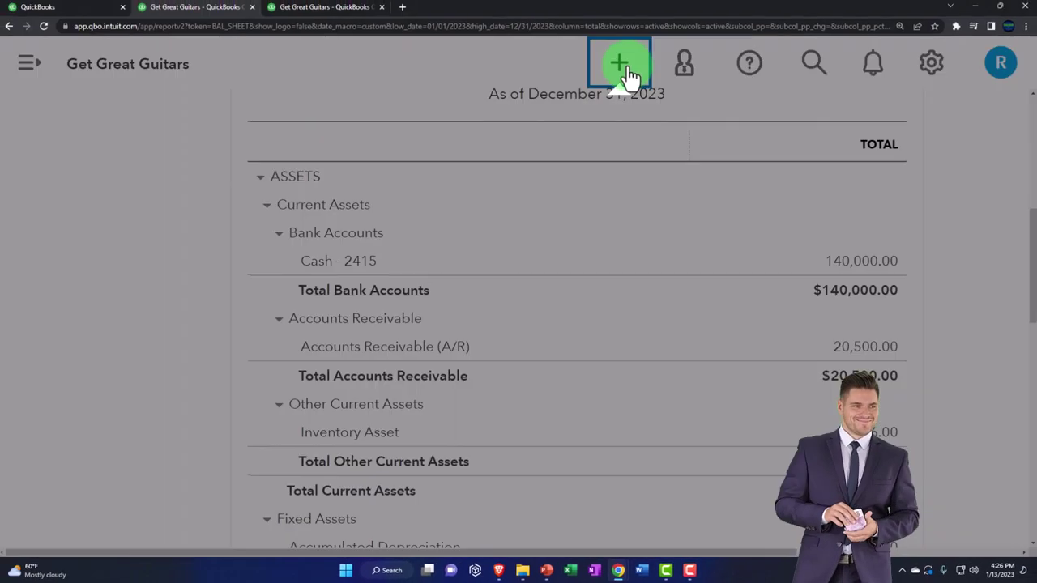
# Step: Open a blank Expense form from the list of new vendor transactions
pyautogui.click(620, 66)
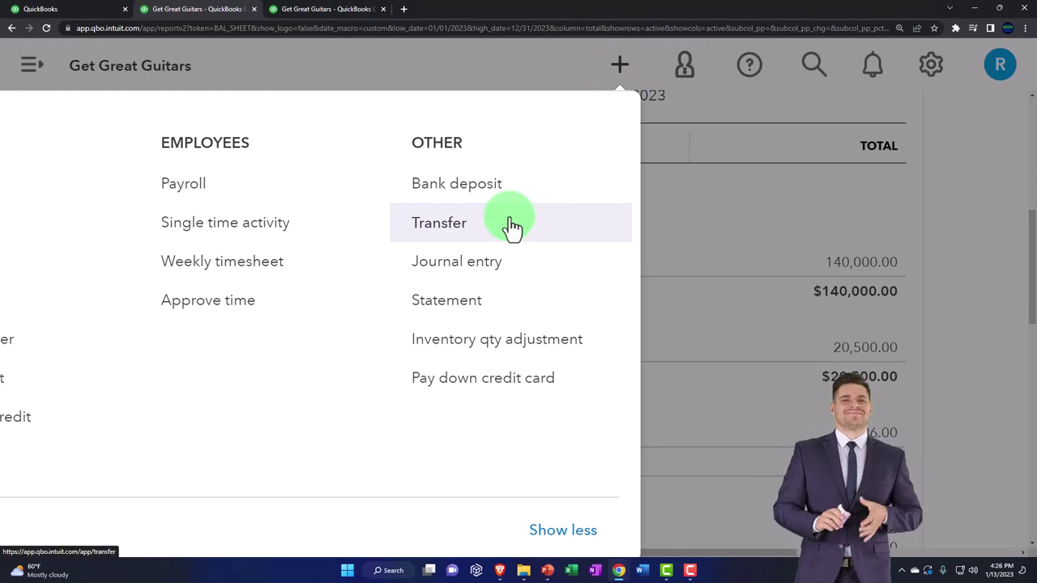
pyautogui.hotkey('ctrl', '-')
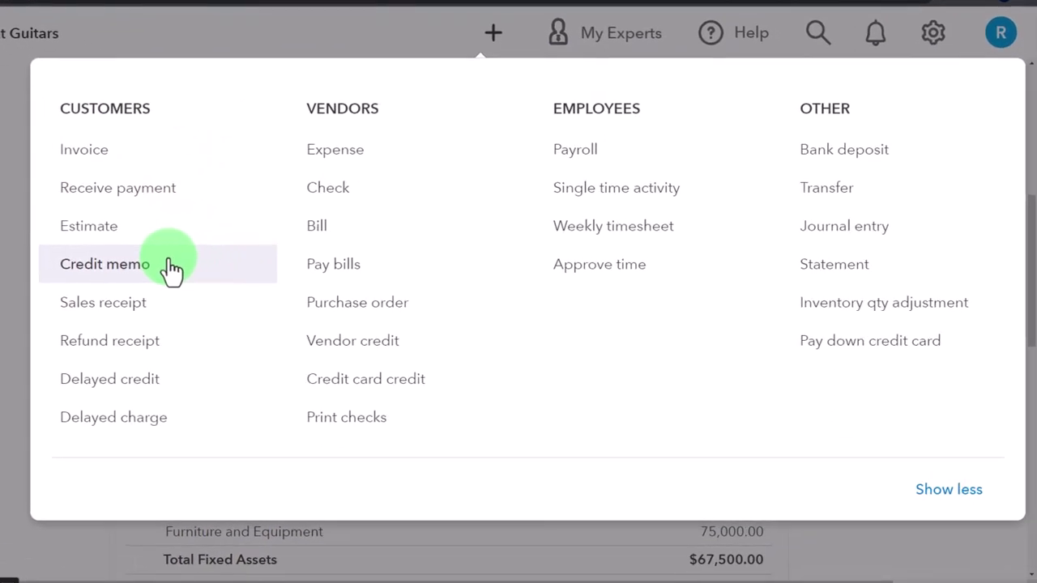
pyautogui.click(339, 166)
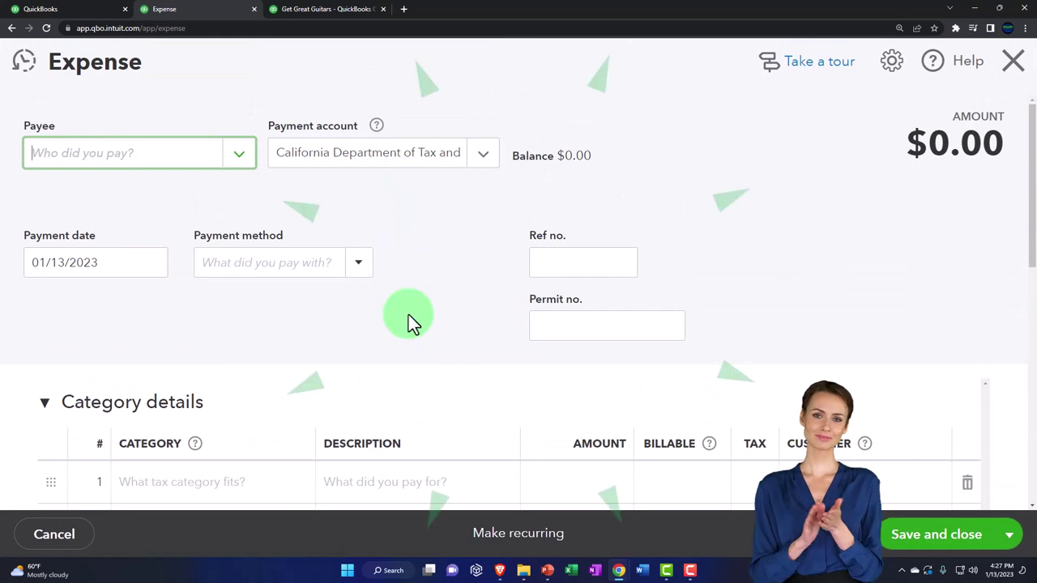
# Step: Review the Expense form's payment account and category details, and close the form without saving
pyautogui.scroll(-2, 409, 324)
pyautogui.click(374, 113)
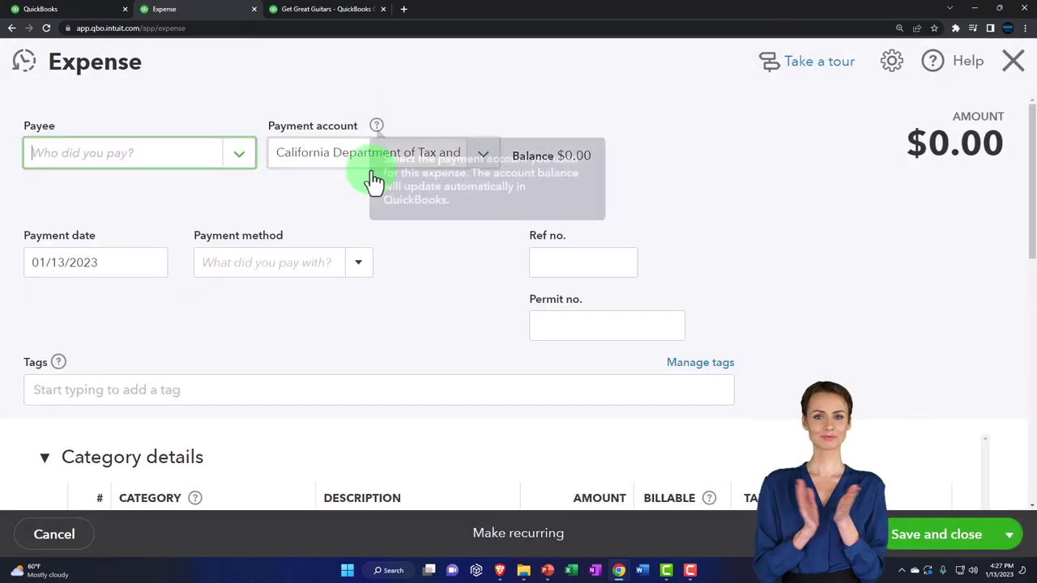
pyautogui.scroll(-2, 301, 383)
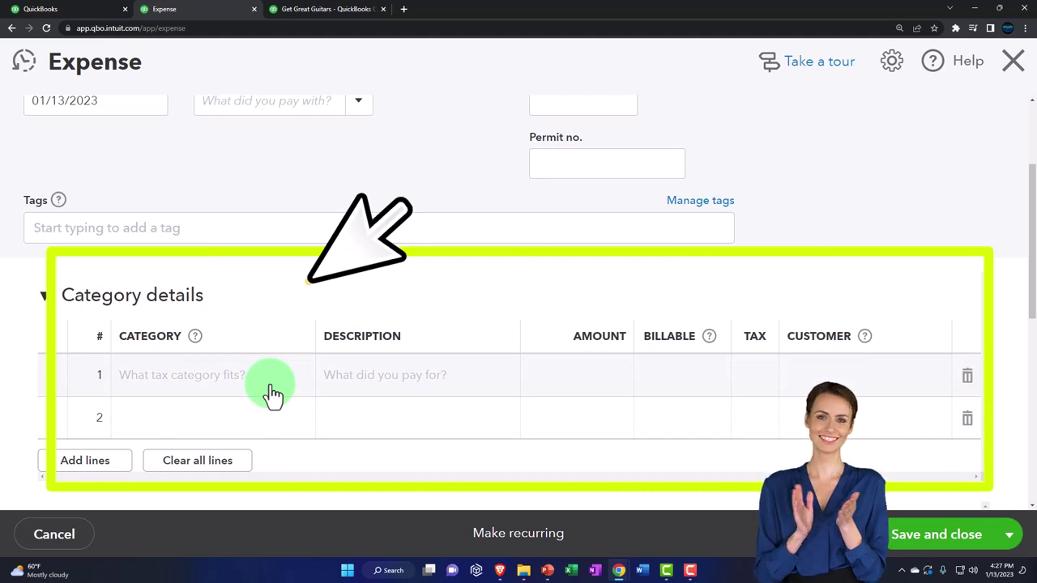
pyautogui.scroll(2, 273, 395)
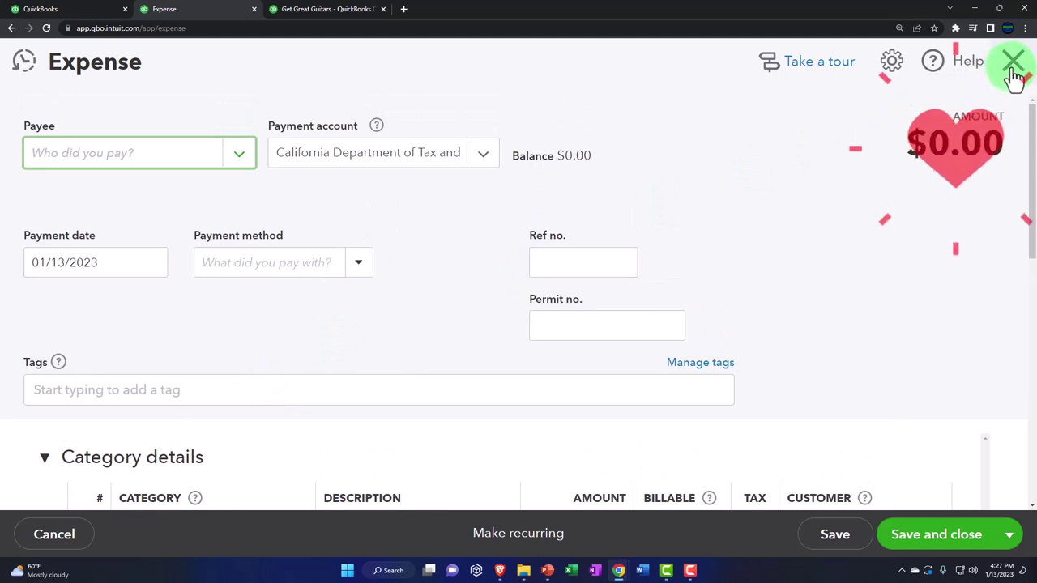
pyautogui.hotkey('ctrl', 'Tab')
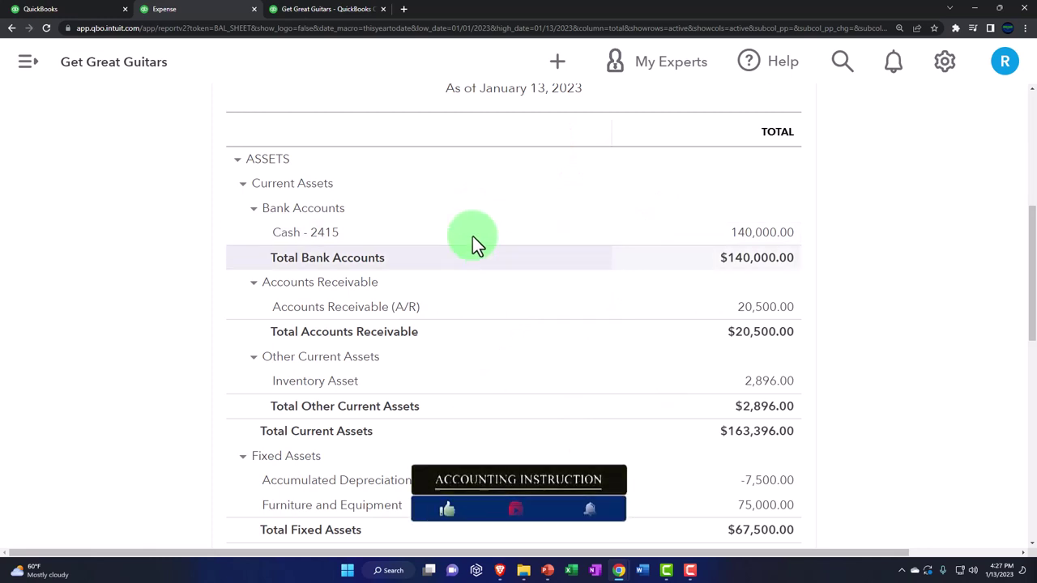
# Step: Show the navigation menu again and open the Chart of Accounts in the Accounting section
pyautogui.click(27, 63)
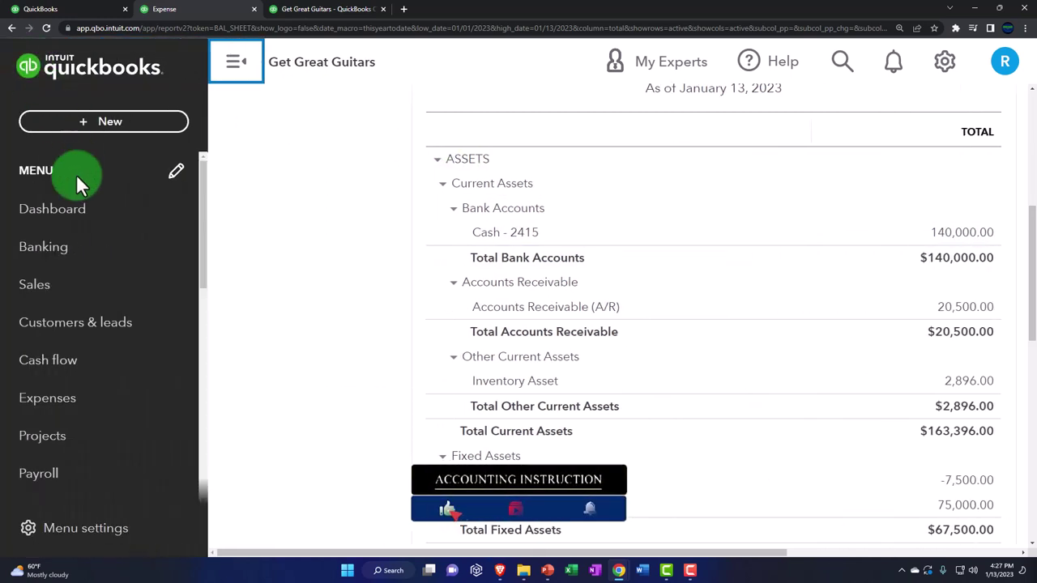
pyautogui.hotkey('ctrl', '-')
pyautogui.hotkey('ctrl', '-')
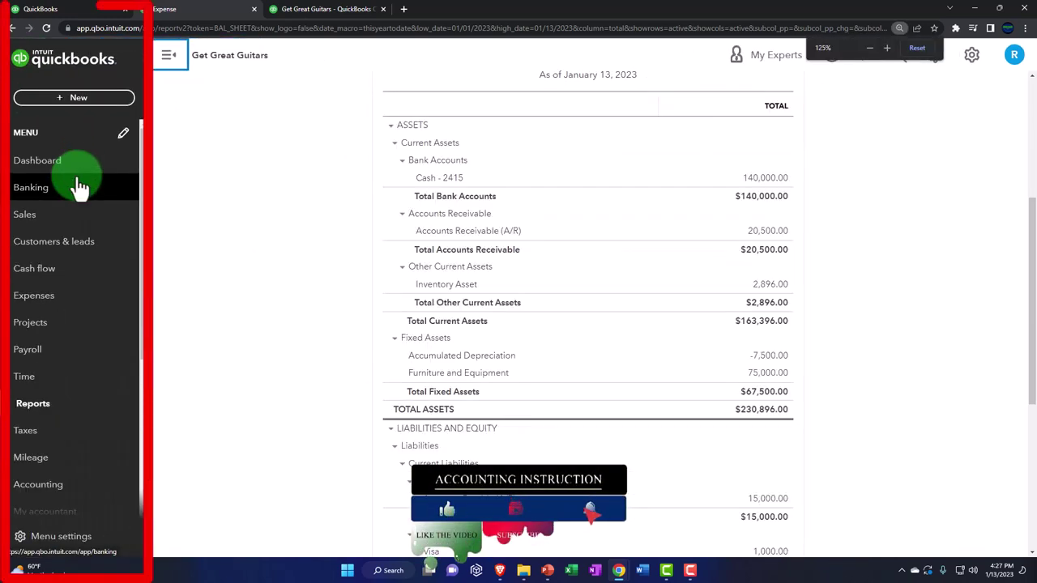
pyautogui.scroll(-2, 85, 280)
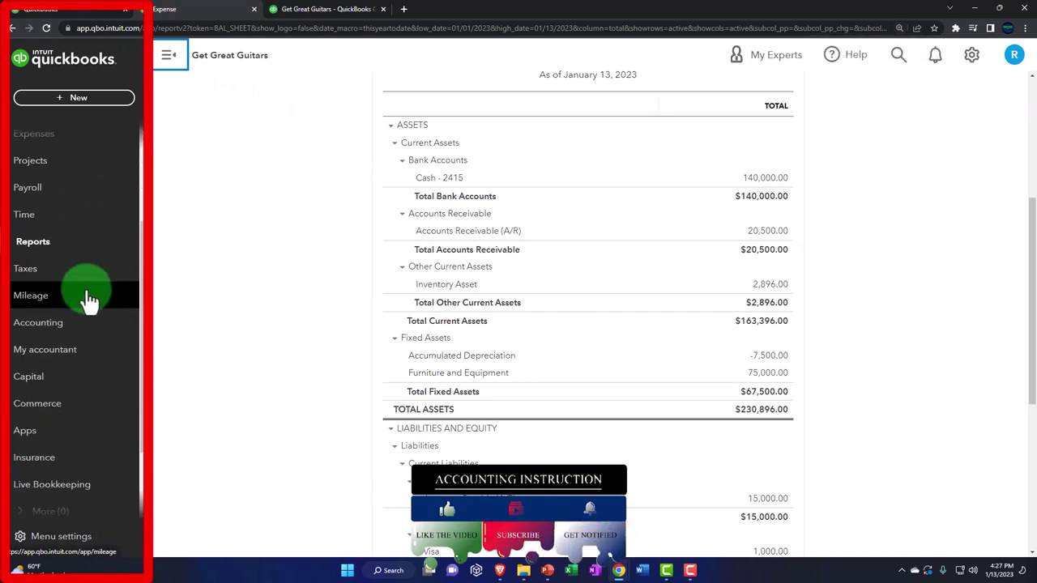
pyautogui.click(71, 328)
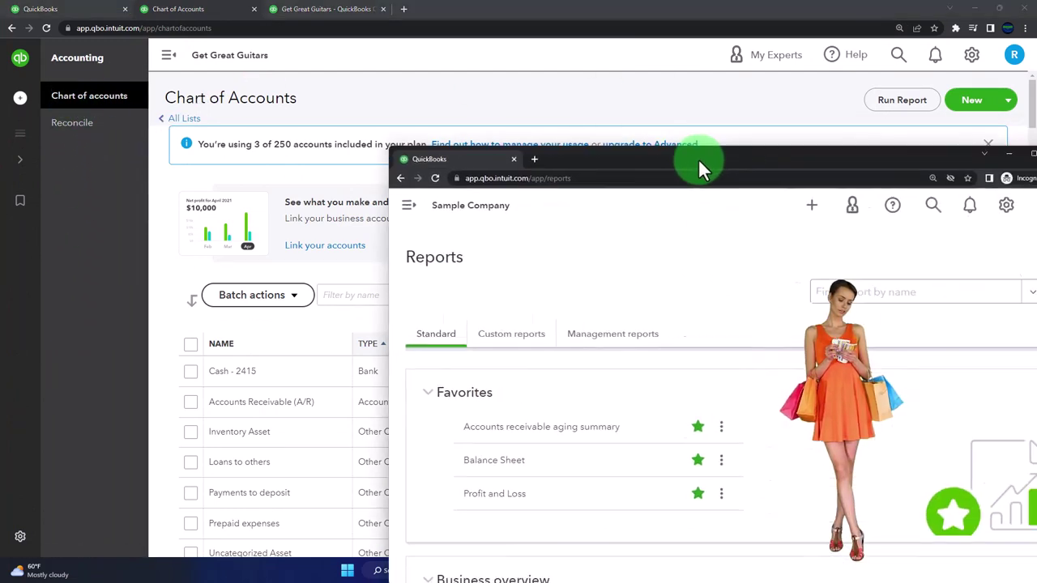
# Step: Bring up the navigation menu in the Sample Company window and locate Chart of accounts under Bookkeeping
pyautogui.moveTo(698, 159); pyautogui.dragTo(545, 101)
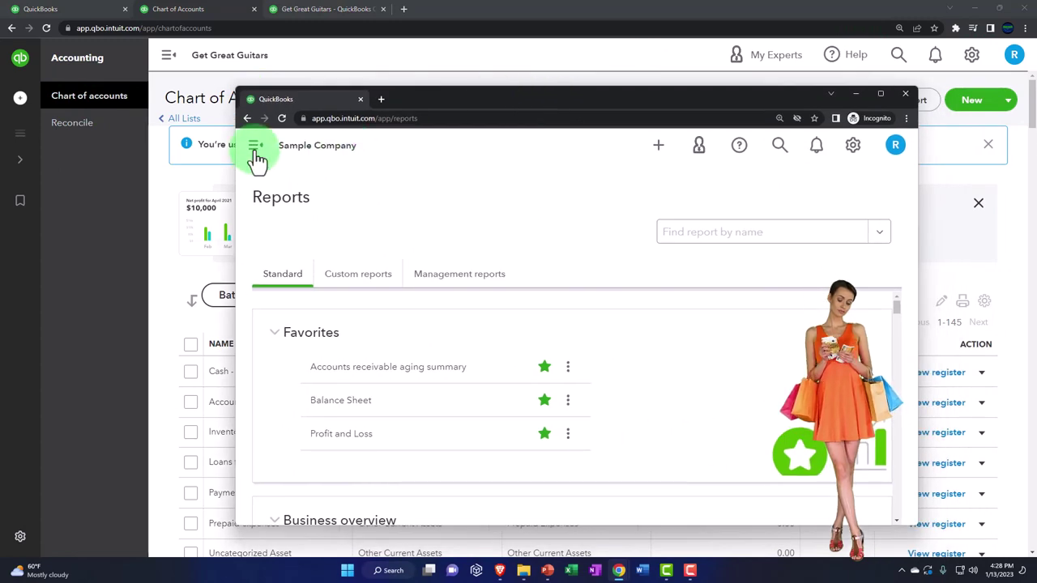
pyautogui.click(256, 151)
pyautogui.click(275, 308)
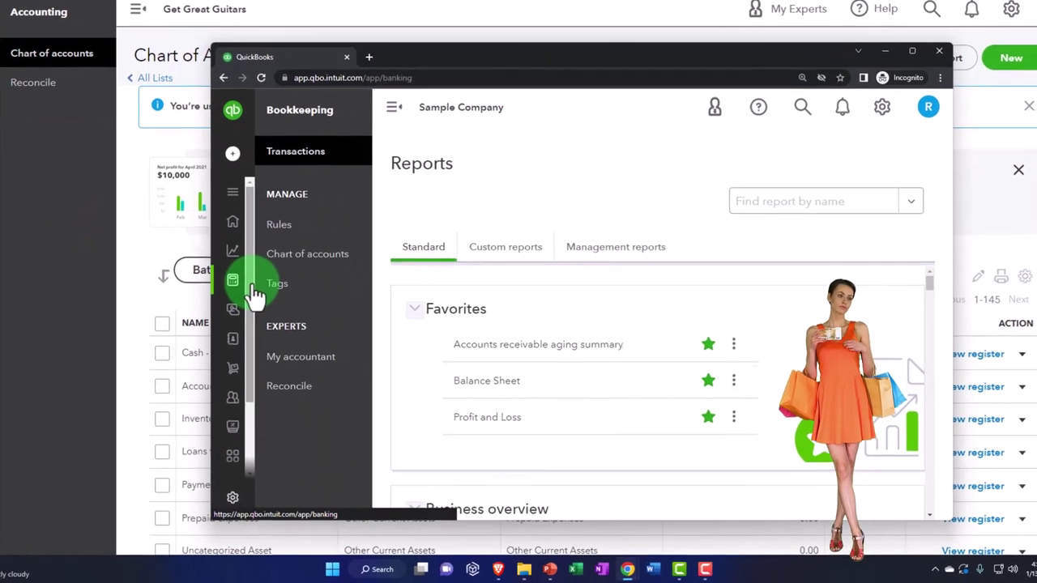
pyautogui.click(296, 258)
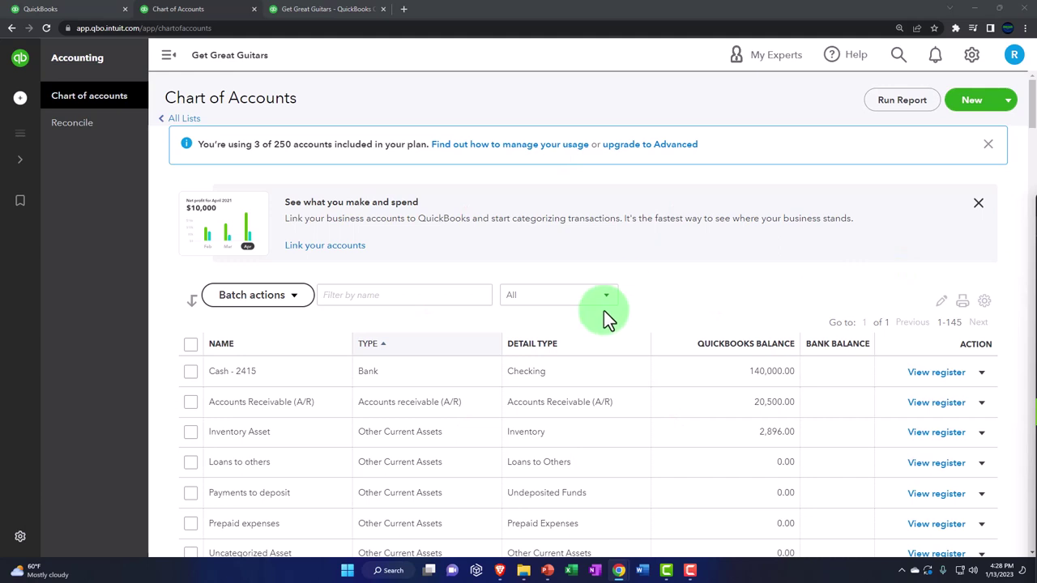
# Step: Hide the navigation menu, open the register of the cash bank account and dismiss the Register basics tip
pyautogui.scroll(-1, 439, 324)
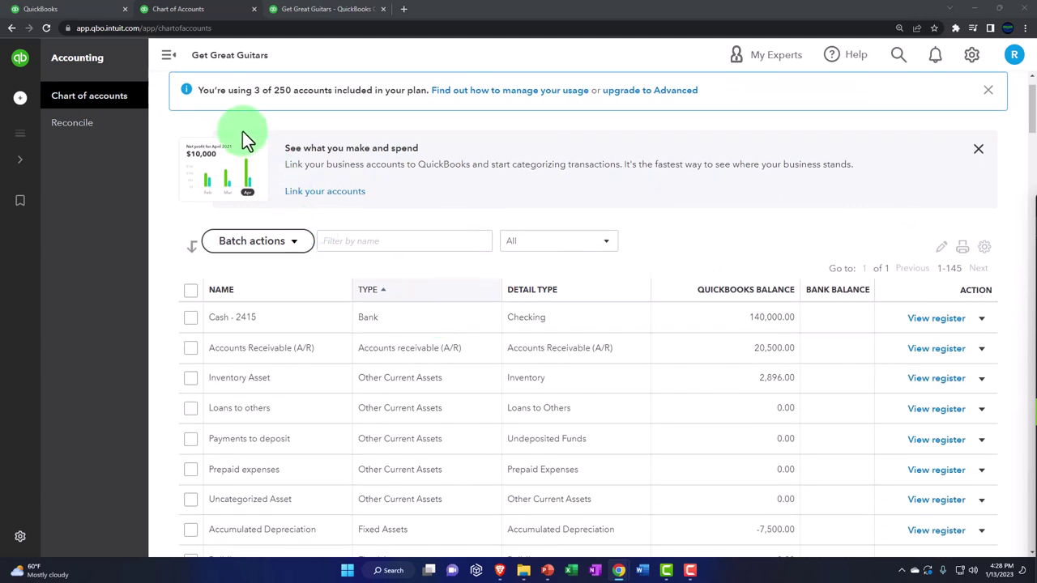
pyautogui.click(168, 58)
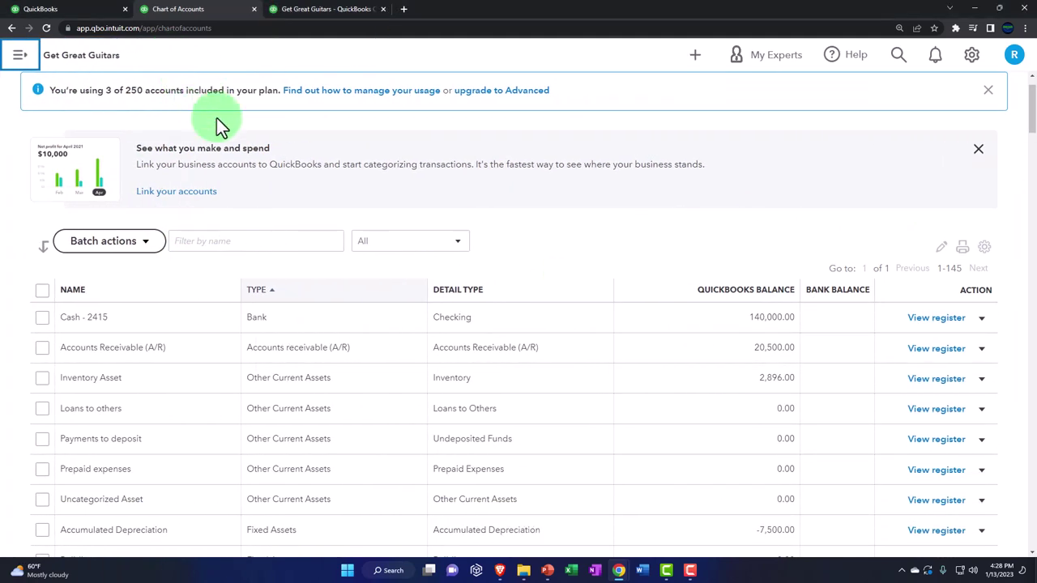
pyautogui.click(935, 318)
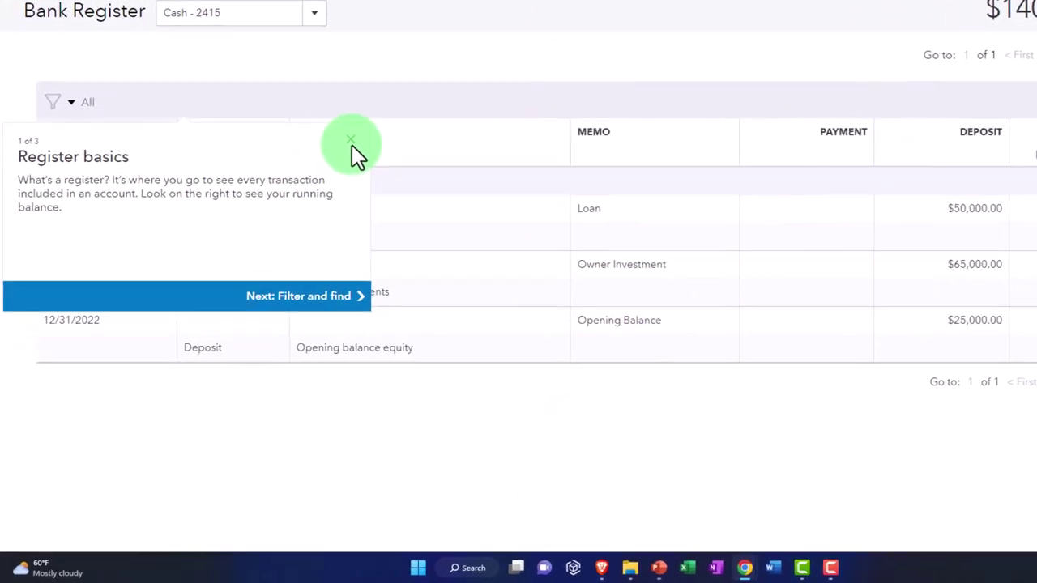
pyautogui.click(353, 144)
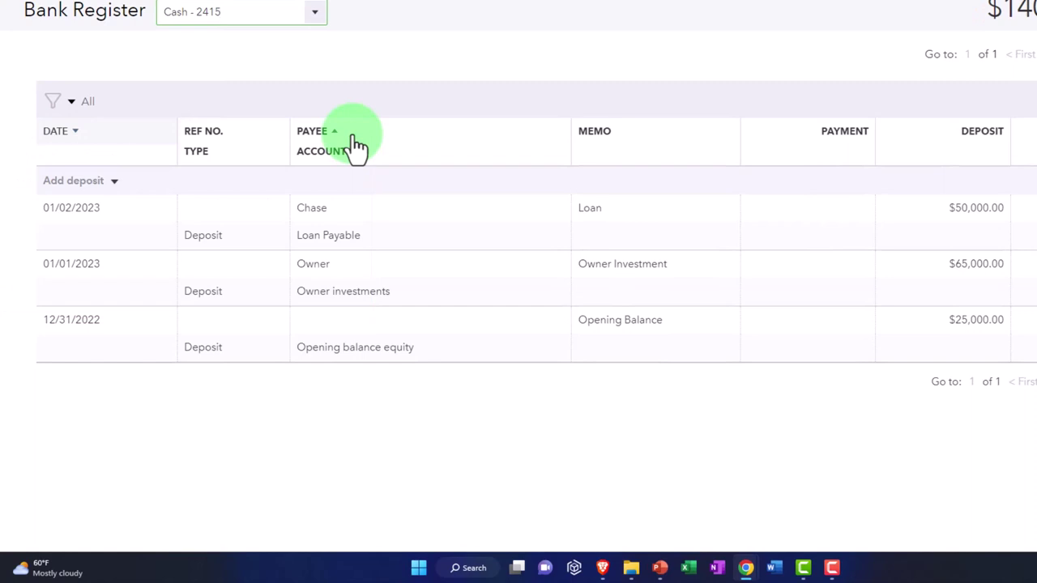
# Step: Start a new Expense entry in the bank register and date it 01/04/2023
pyautogui.click(114, 182)
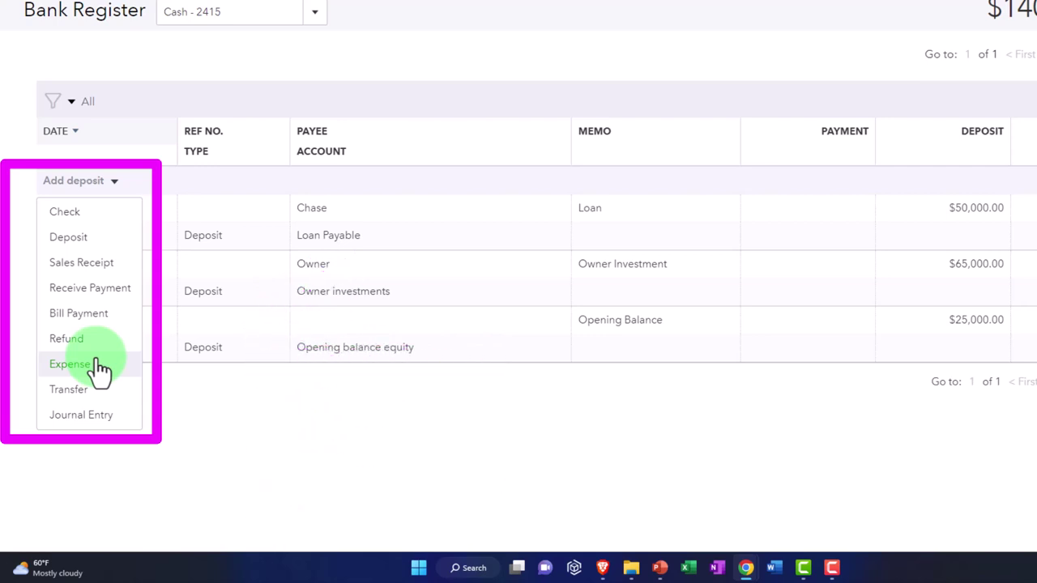
pyautogui.click(70, 364)
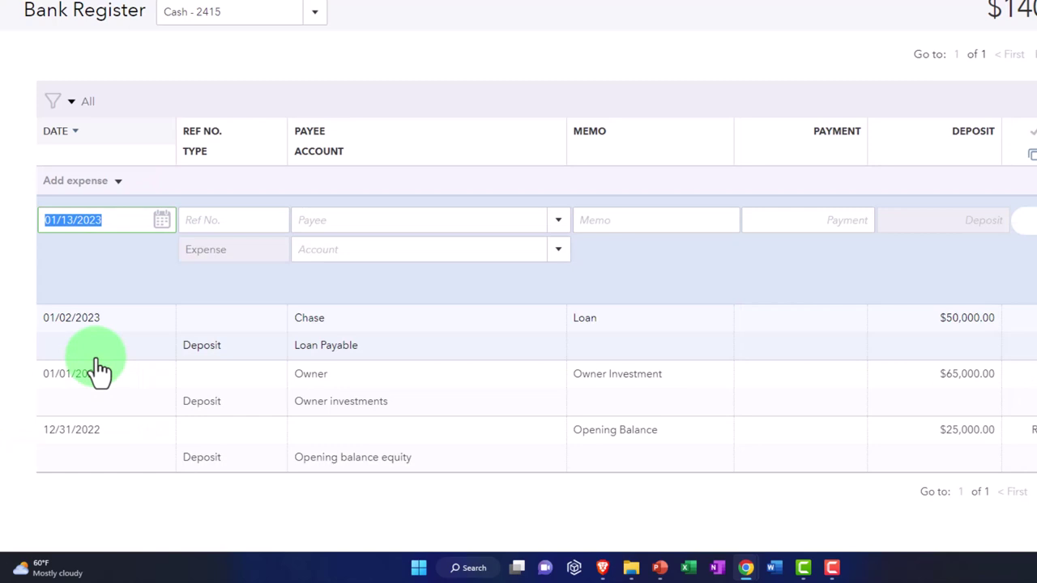
pyautogui.write('01/04/2023')
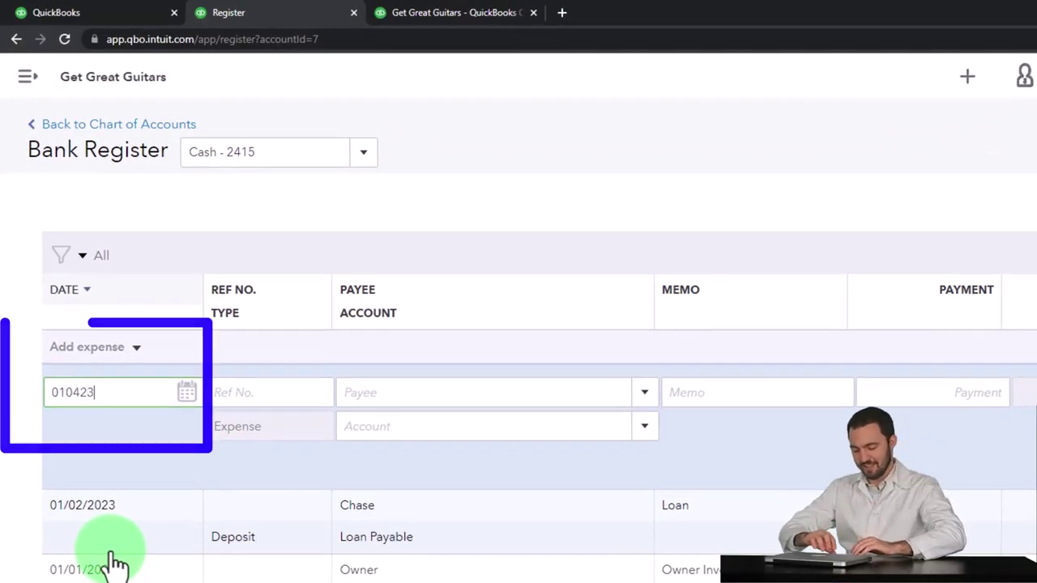
pyautogui.press('Tab')
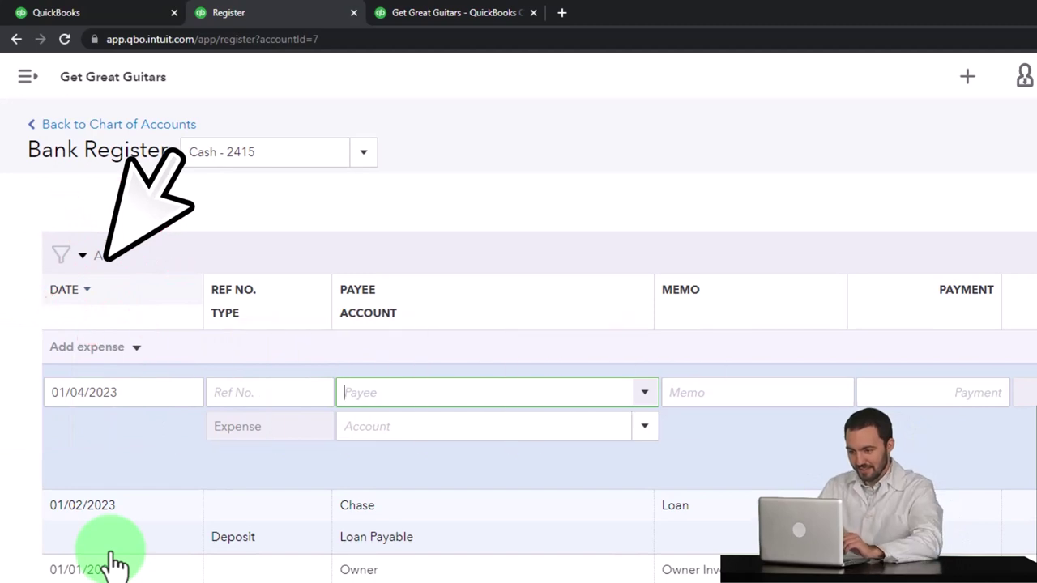
# Step: Enter Vanguard as the expense's payee and save it as a new name of type Vendor
pyautogui.click(644, 392)
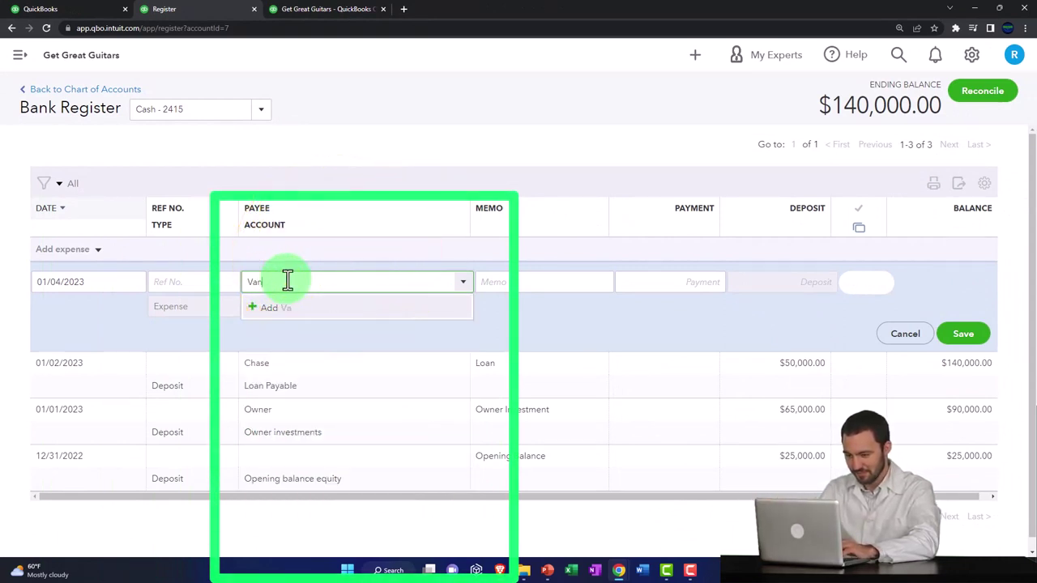
pyautogui.write('uard')
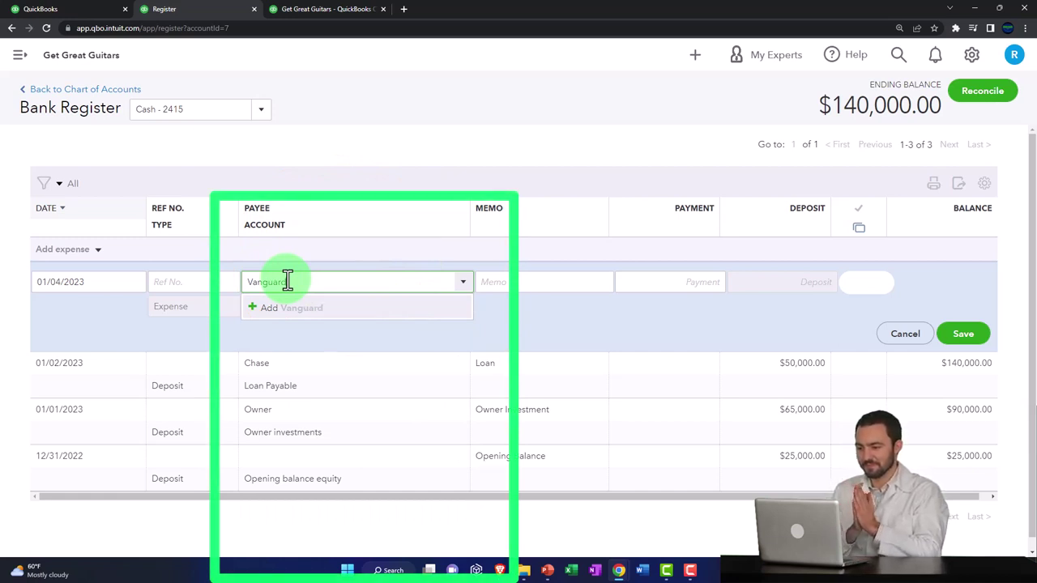
pyautogui.press('Return')
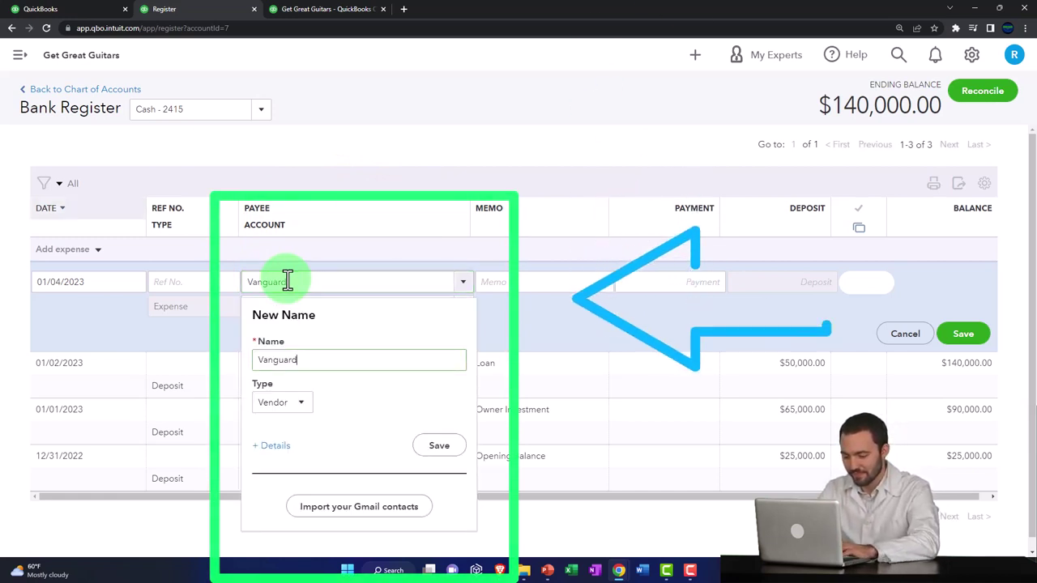
pyautogui.click(300, 405)
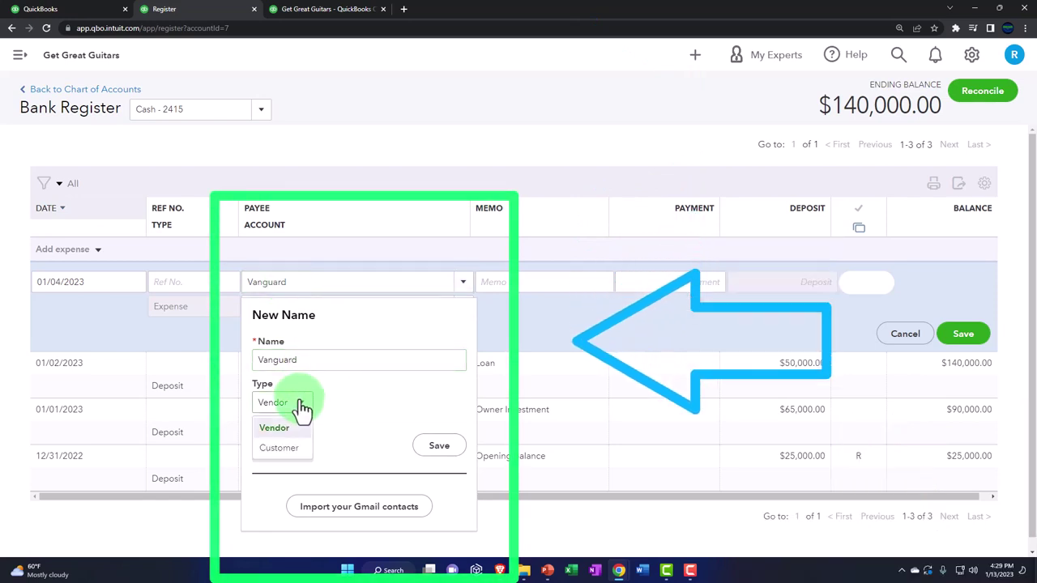
pyautogui.click(344, 398)
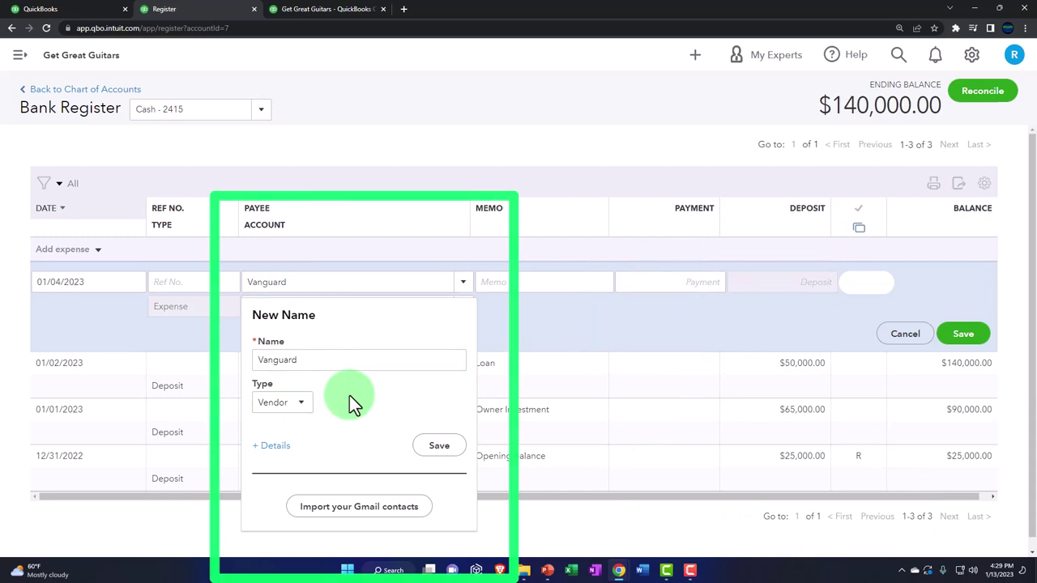
pyautogui.click(427, 444)
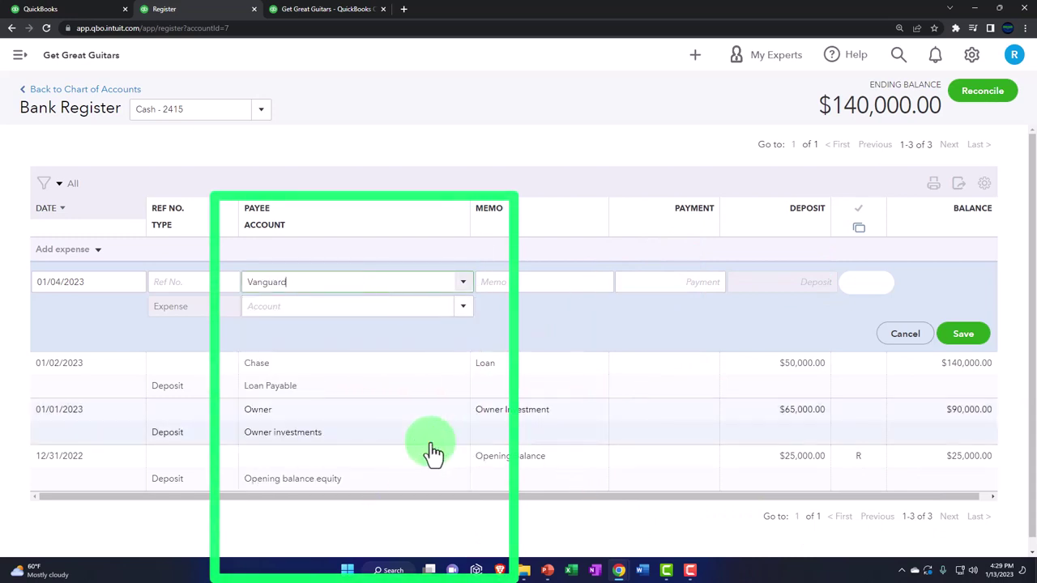
# Step: Fill in the Vanguard expense's memo as Investment and its payment amount as 12,000.00
pyautogui.press('Tab')
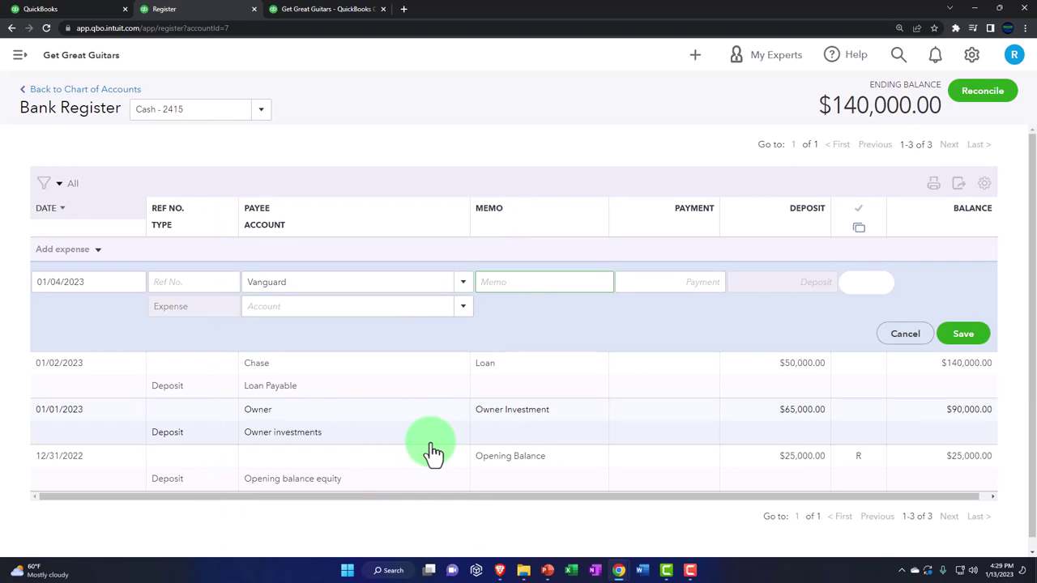
pyautogui.write('Investment')
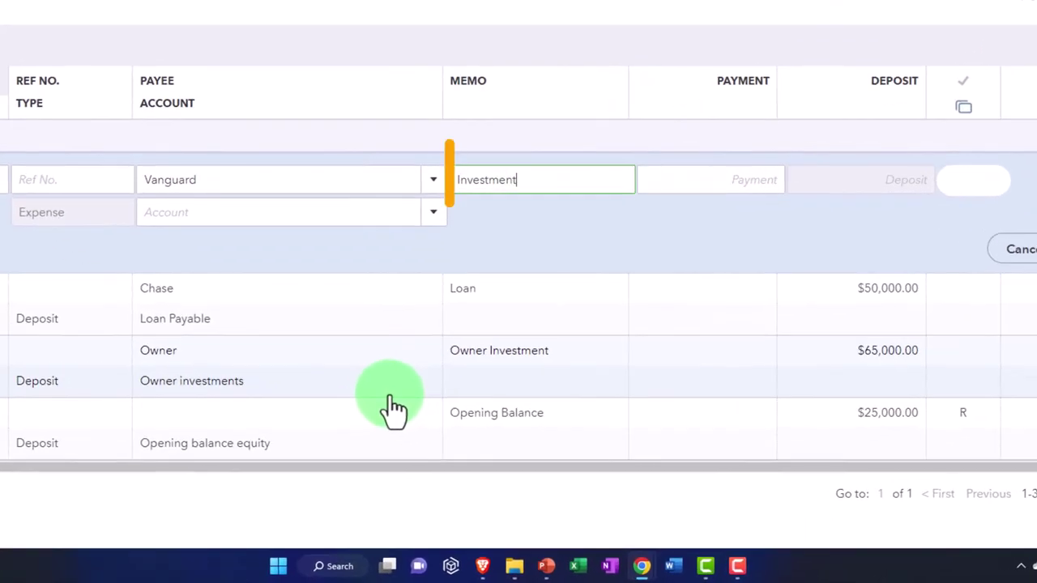
pyautogui.press('Tab')
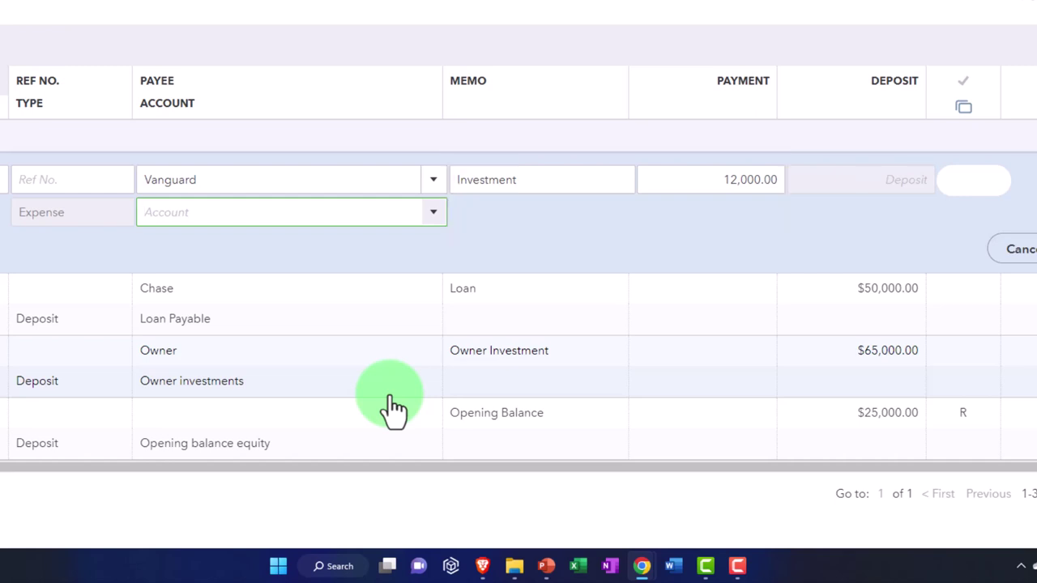
# Step: Look through the accounts available for the expense for a suitable investment account
pyautogui.click(434, 215)
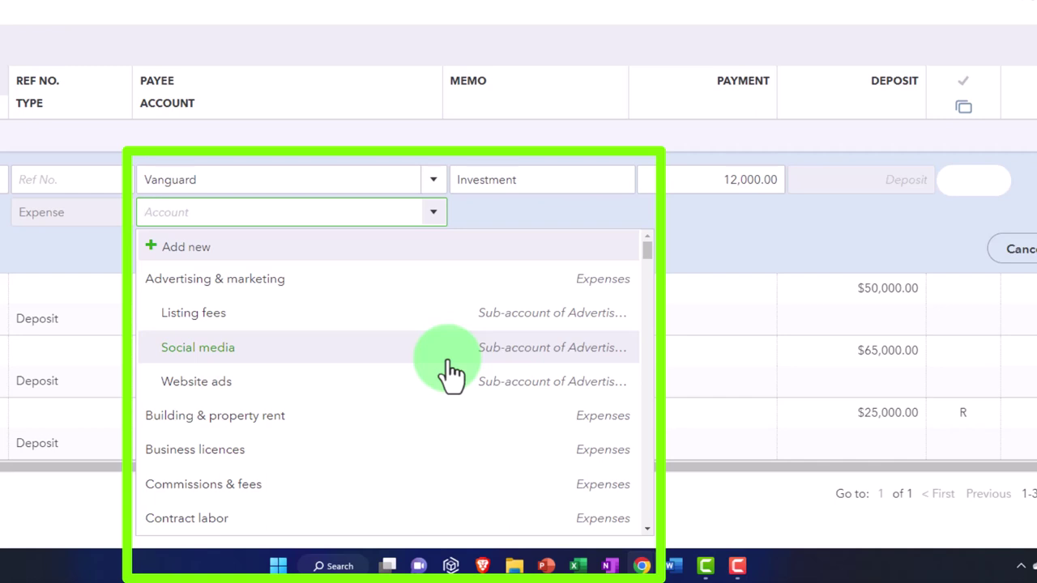
pyautogui.scroll(-5, 451, 373)
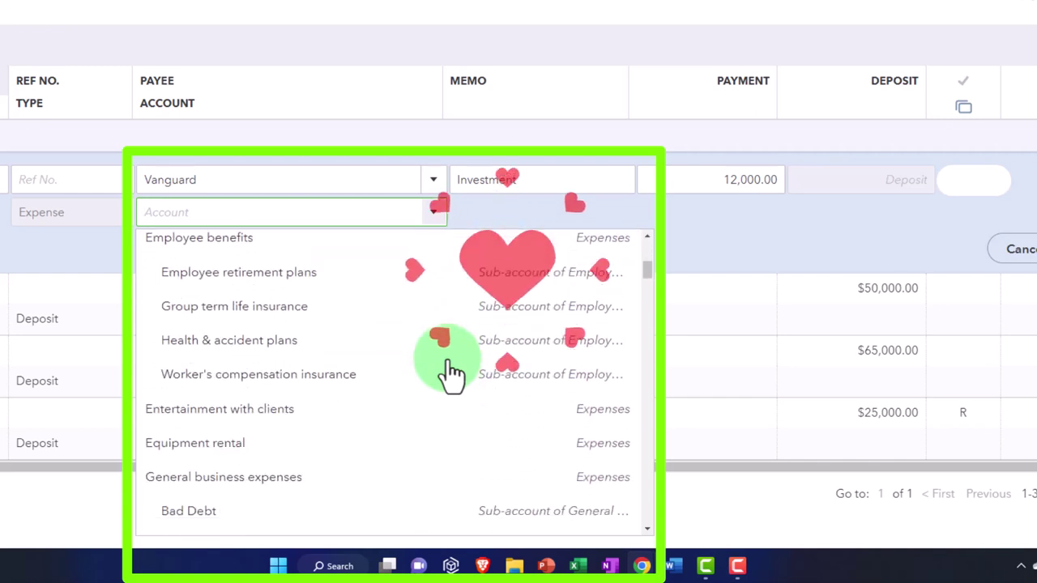
pyautogui.scroll(-5, 451, 372)
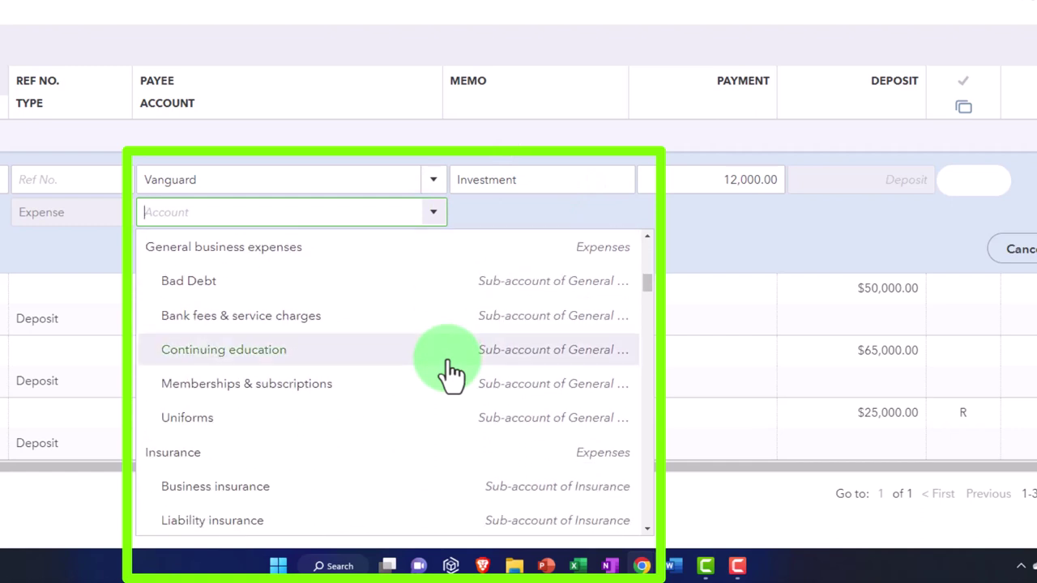
pyautogui.scroll(-10, 451, 373)
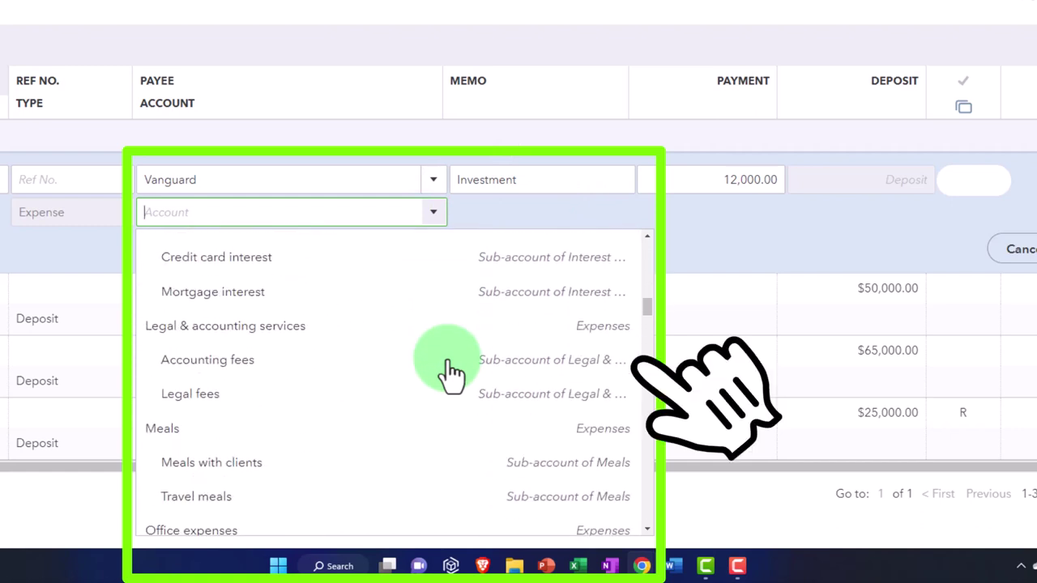
pyautogui.scroll(-5, 451, 373)
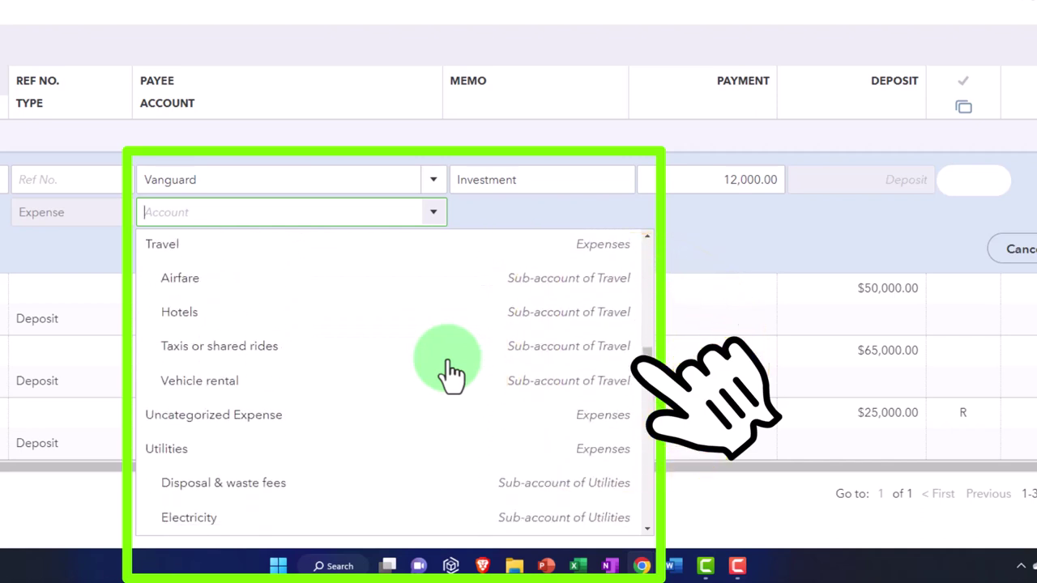
pyautogui.scroll(-1, 451, 373)
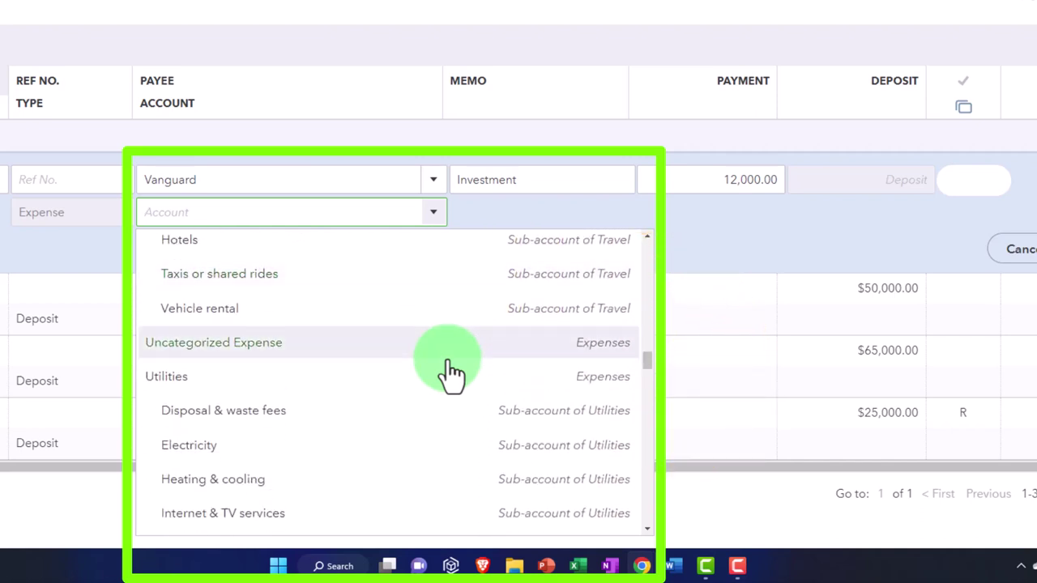
pyautogui.scroll(15, 338, 396)
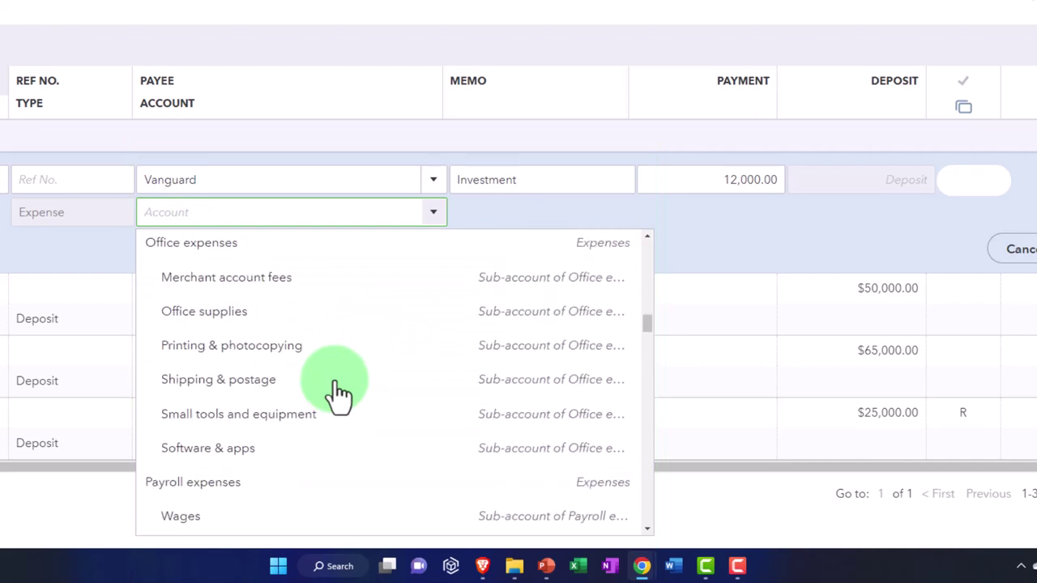
pyautogui.scroll(5, 336, 395)
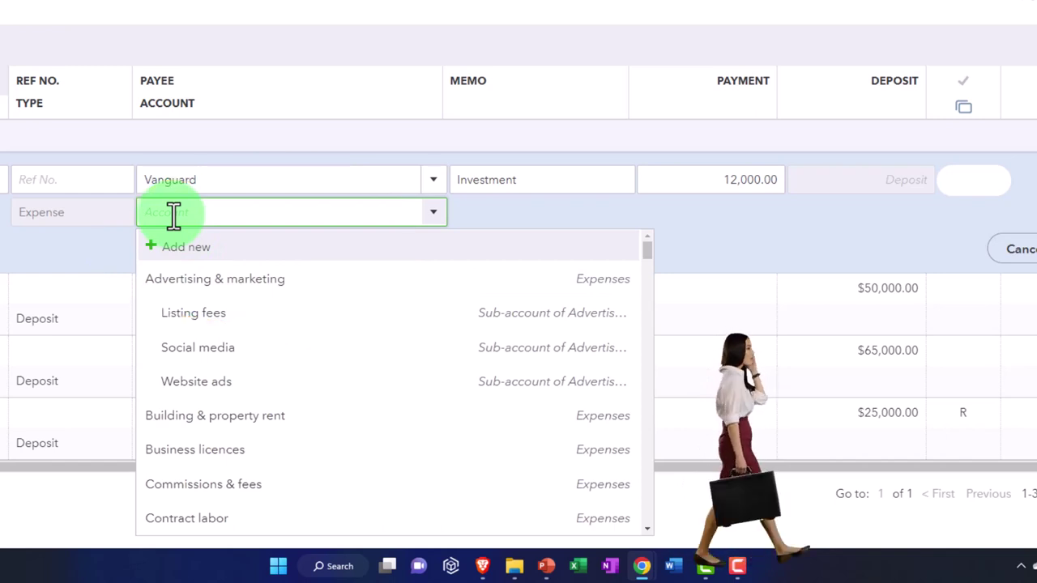
# Step: Enter Short-Term Investment as the expense's account and start adding it as a new account
pyautogui.write('rt')
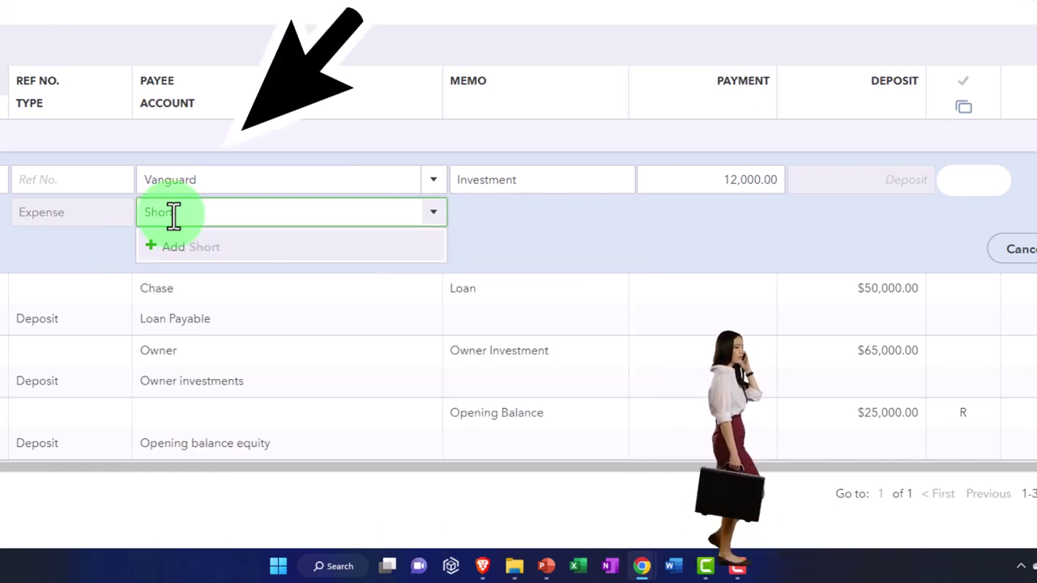
pyautogui.write('-Term Inv')
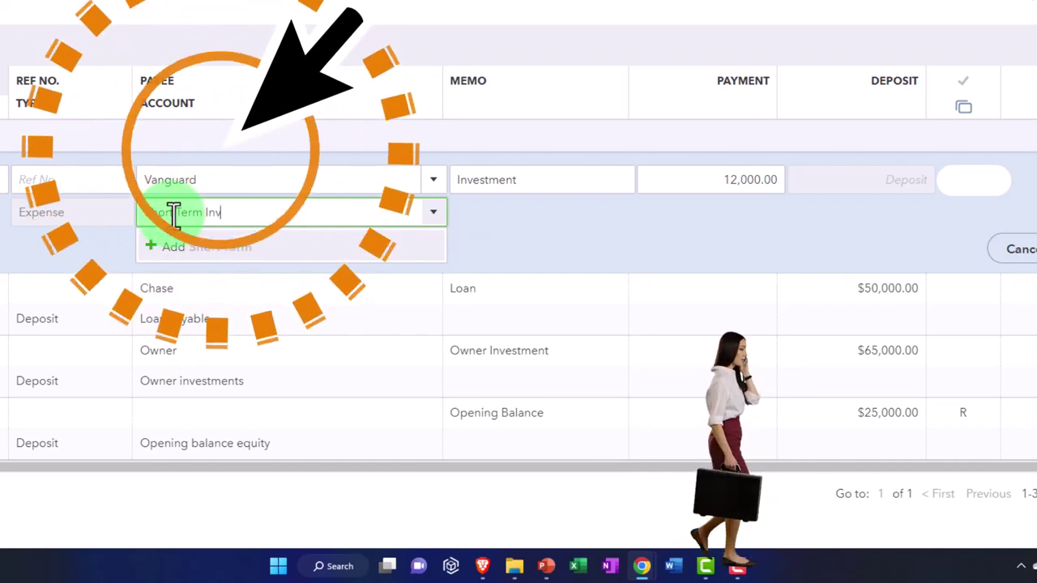
pyautogui.write('estment')
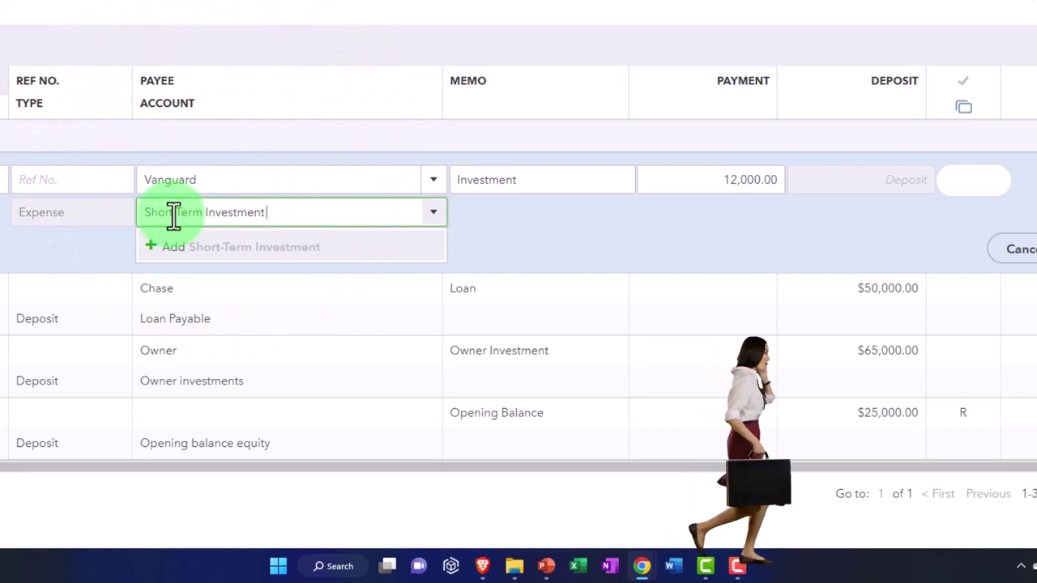
pyautogui.press('Return')
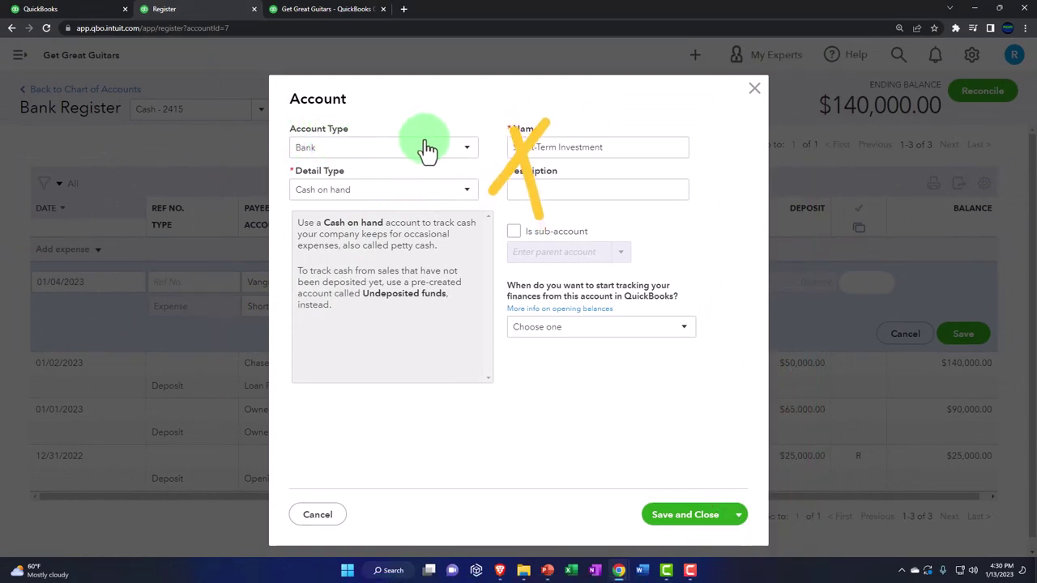
# Step: Set the new account's type and detail type to Other Current Assets, then save both the account and the Vanguard expense
pyautogui.click(461, 154)
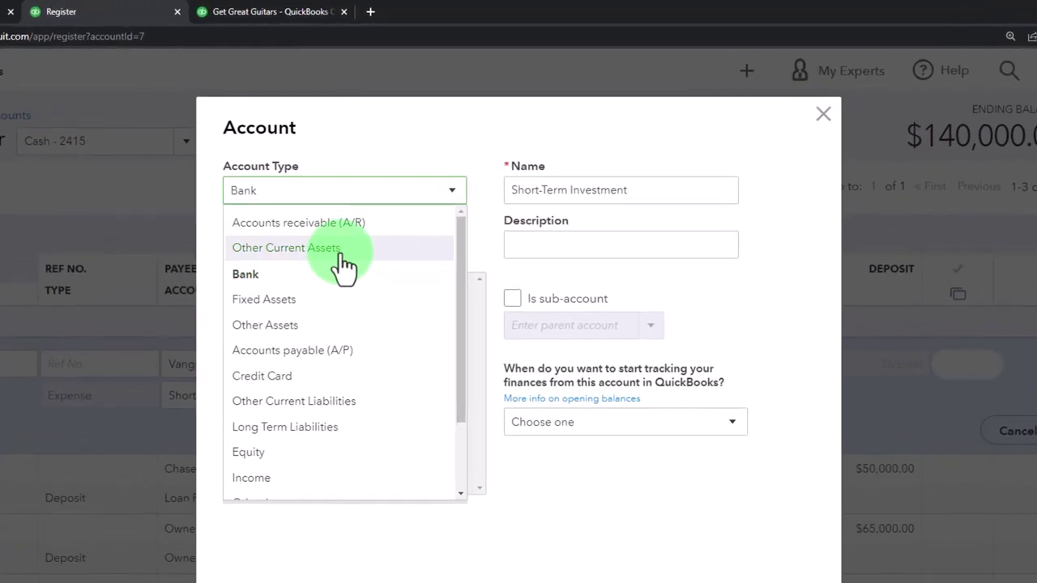
pyautogui.click(341, 255)
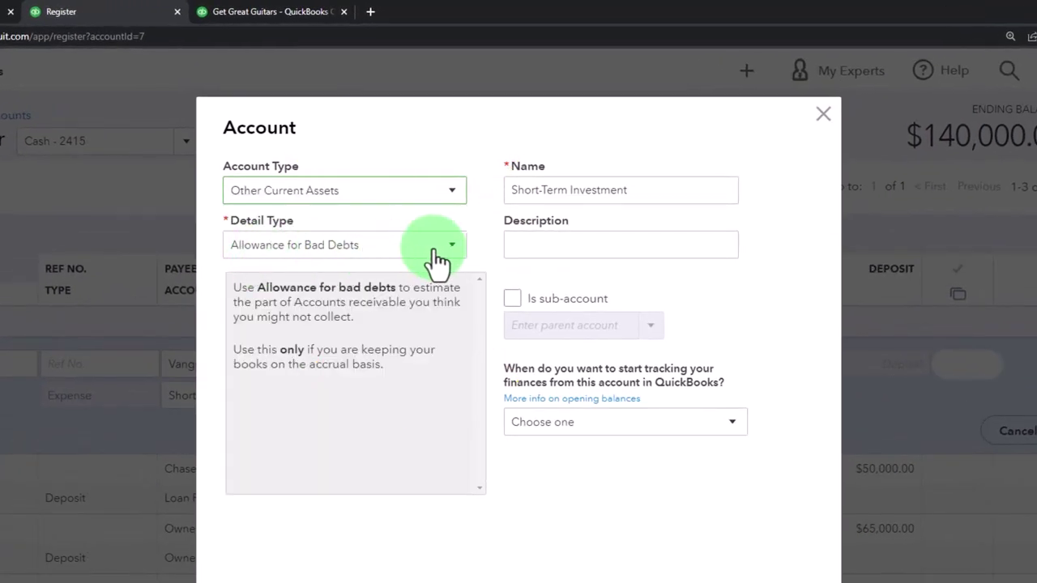
pyautogui.click(442, 248)
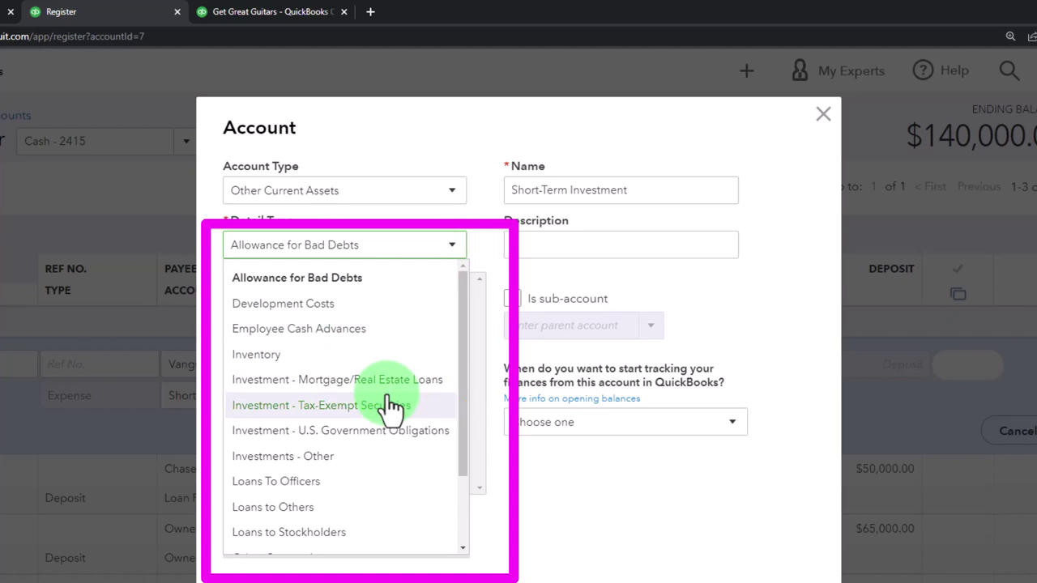
pyautogui.click(382, 243)
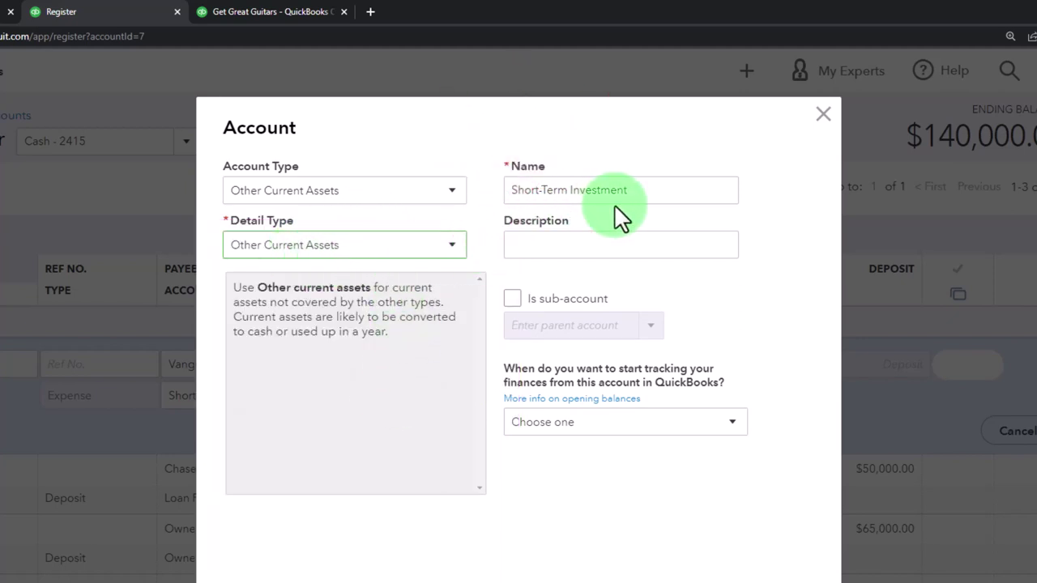
pyautogui.click(522, 247)
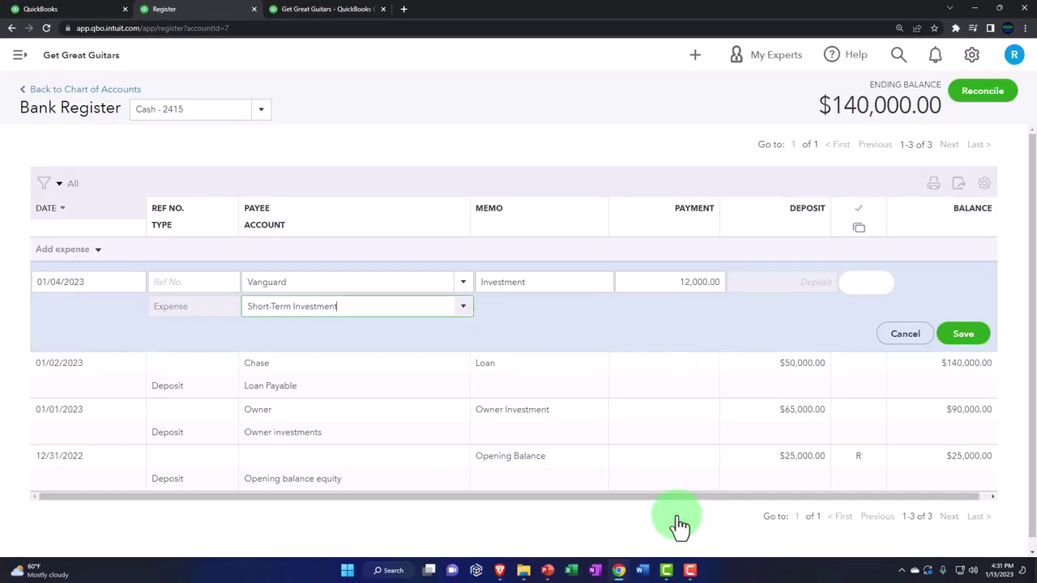
pyautogui.click(962, 334)
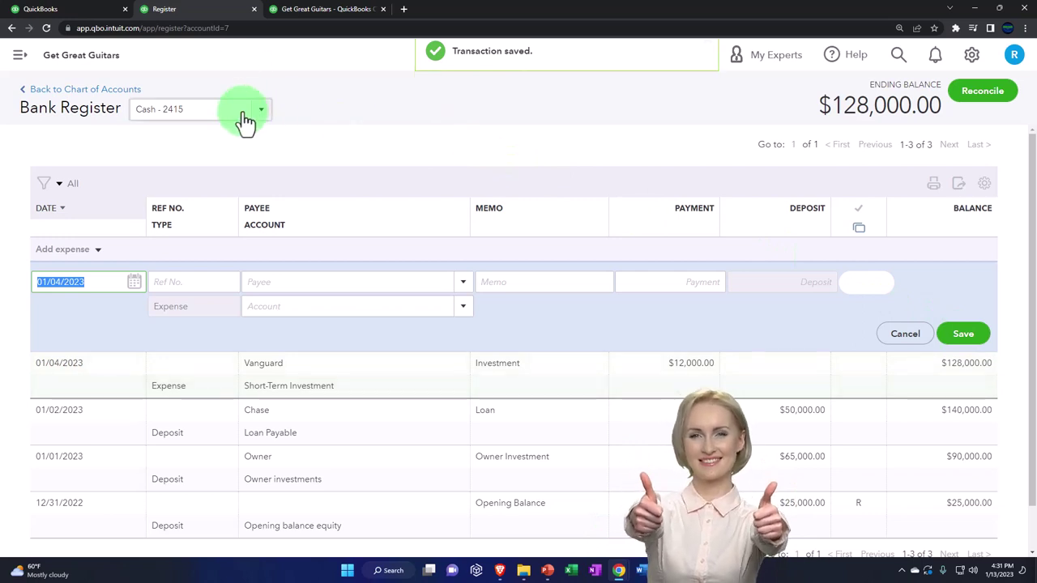
# Step: Run the Balance Sheet report for 01/01/2023 to 12/31/2023 and hide the navigation menu
pyautogui.click(20, 56)
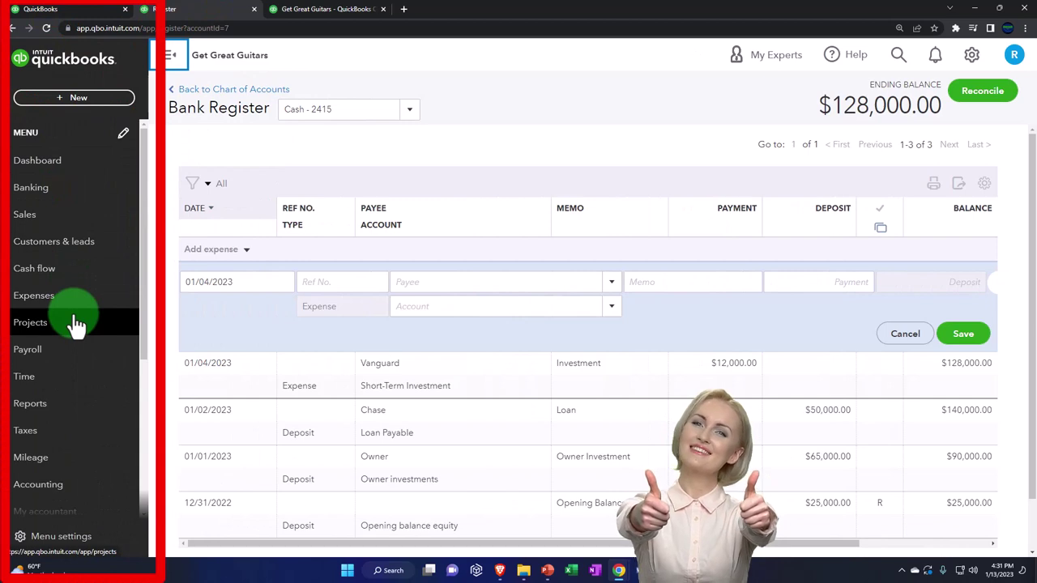
pyautogui.click(41, 403)
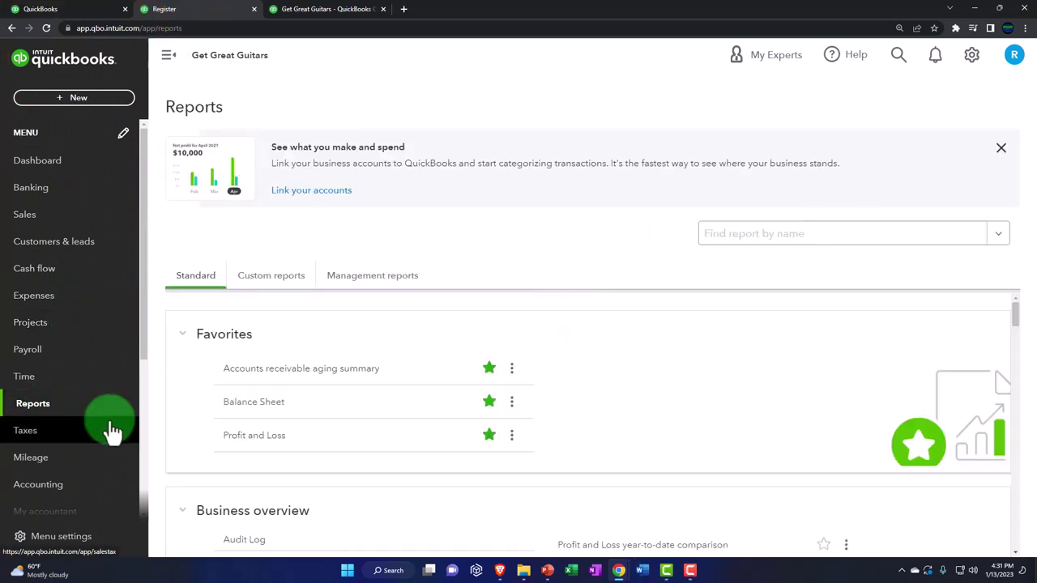
pyautogui.click(268, 409)
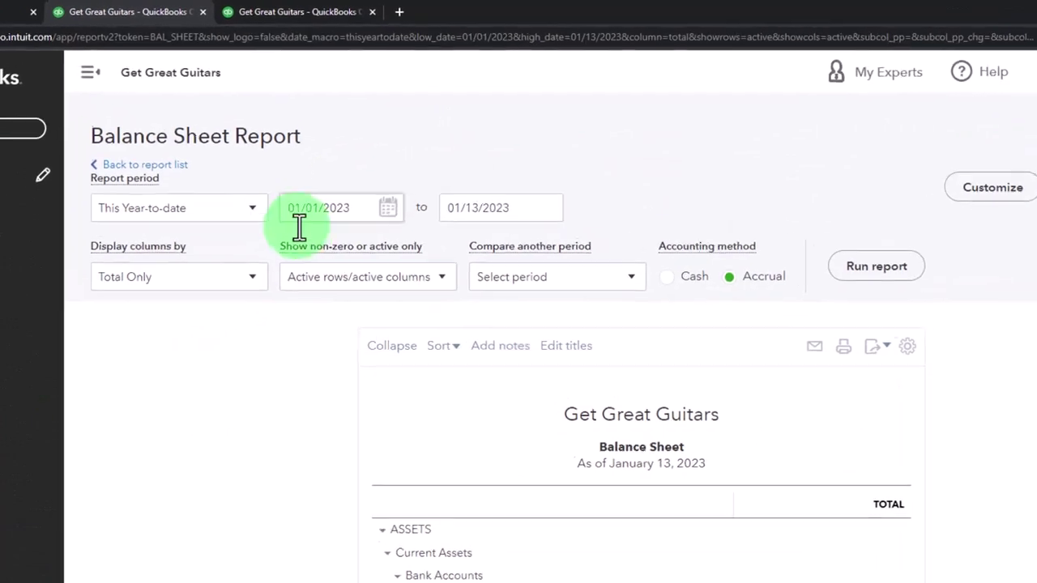
pyautogui.click(364, 208)
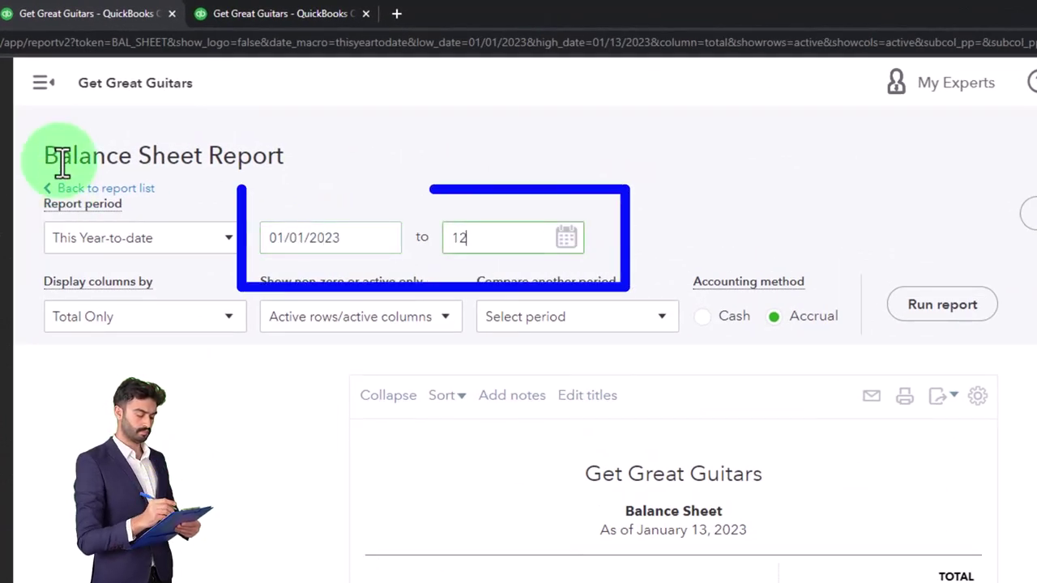
pyautogui.write('12/31/2023')
pyautogui.press('Tab')
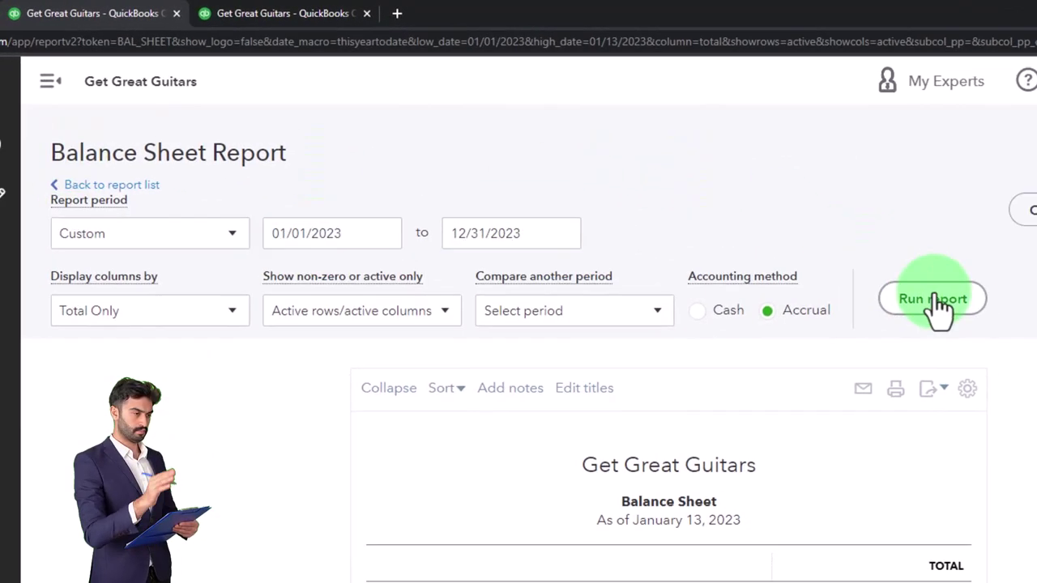
pyautogui.click(939, 308)
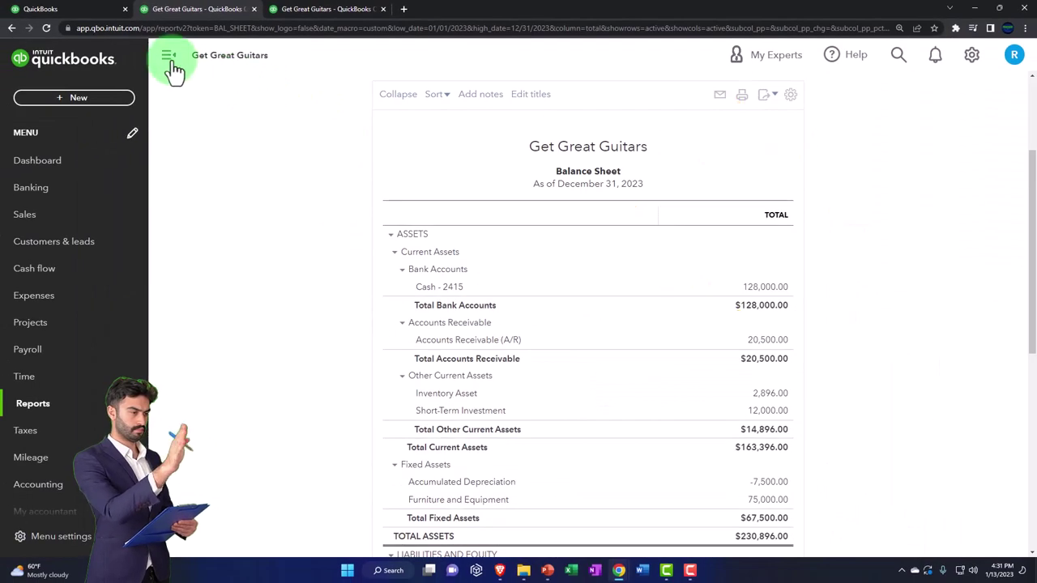
pyautogui.click(168, 56)
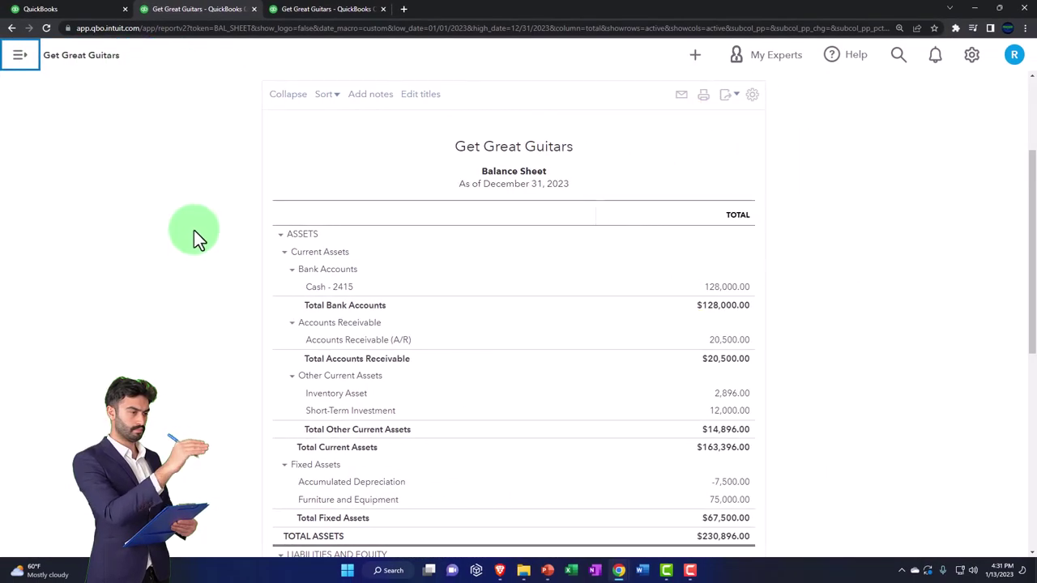
# Step: Drill into the cash account's balance on the balance sheet, review the 01/04/2023 Vanguard expense and close it
pyautogui.hotkey('ctrl', '+')
pyautogui.hotkey('ctrl', '+')
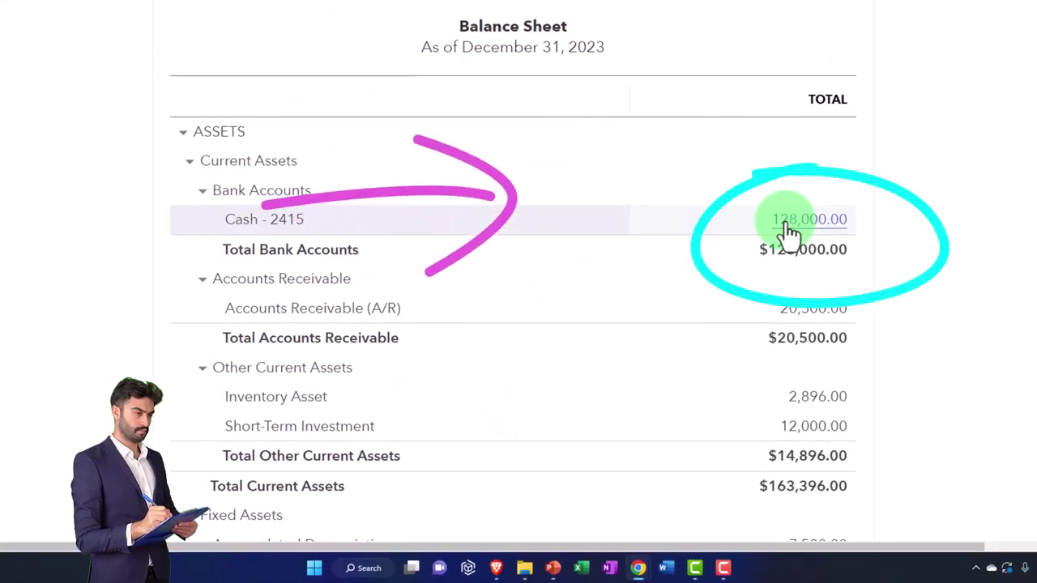
pyautogui.click(789, 231)
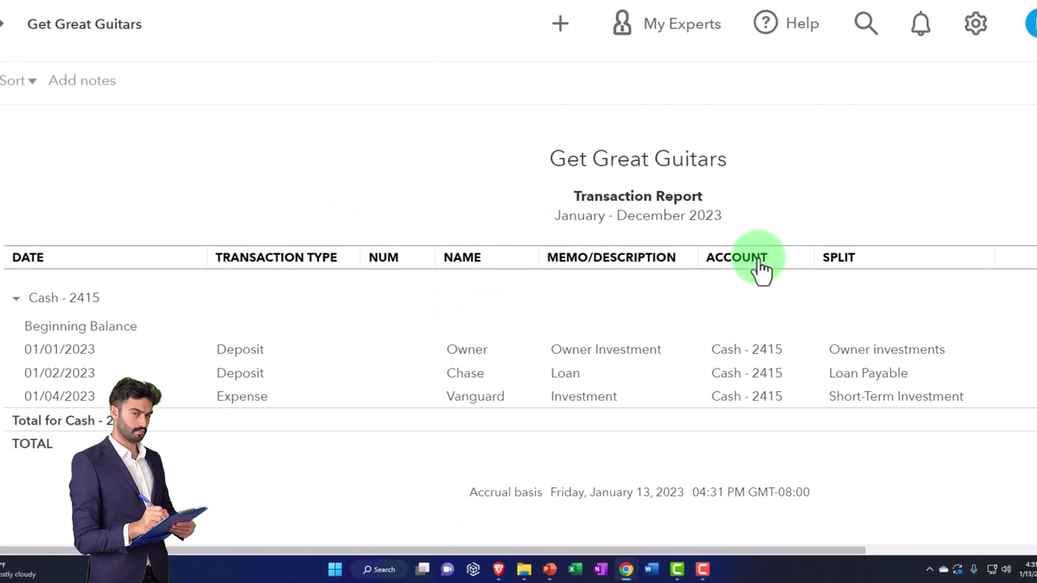
pyautogui.hotkey('ctrl', '-')
pyautogui.hotkey('ctrl', '-')
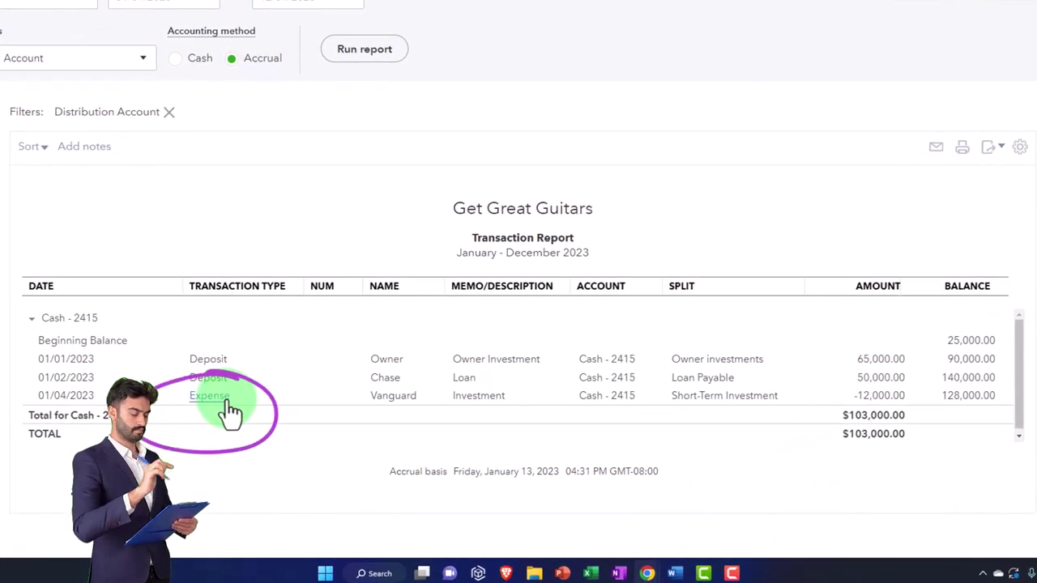
pyautogui.click(699, 409)
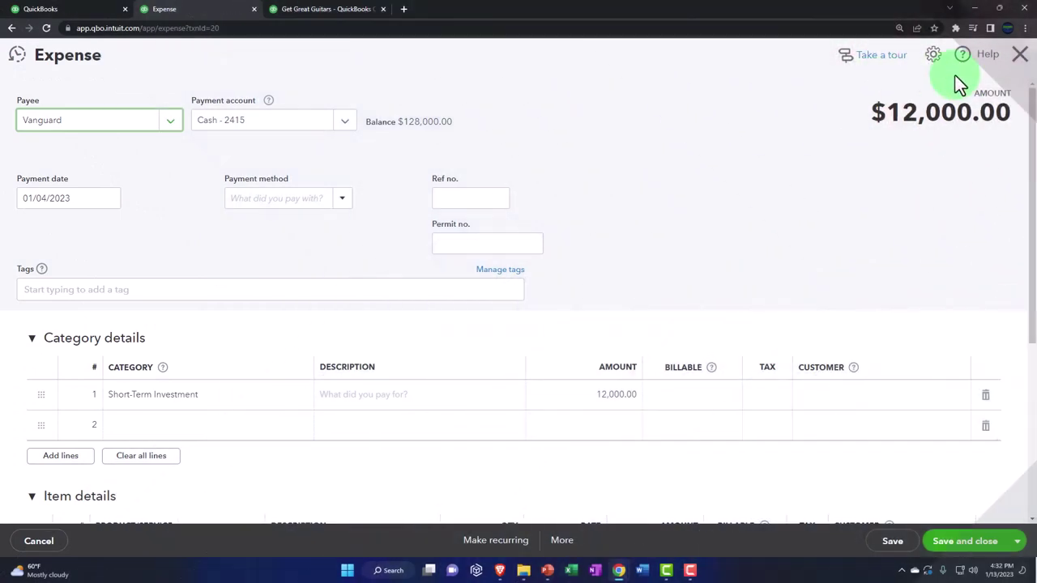
pyautogui.click(1018, 56)
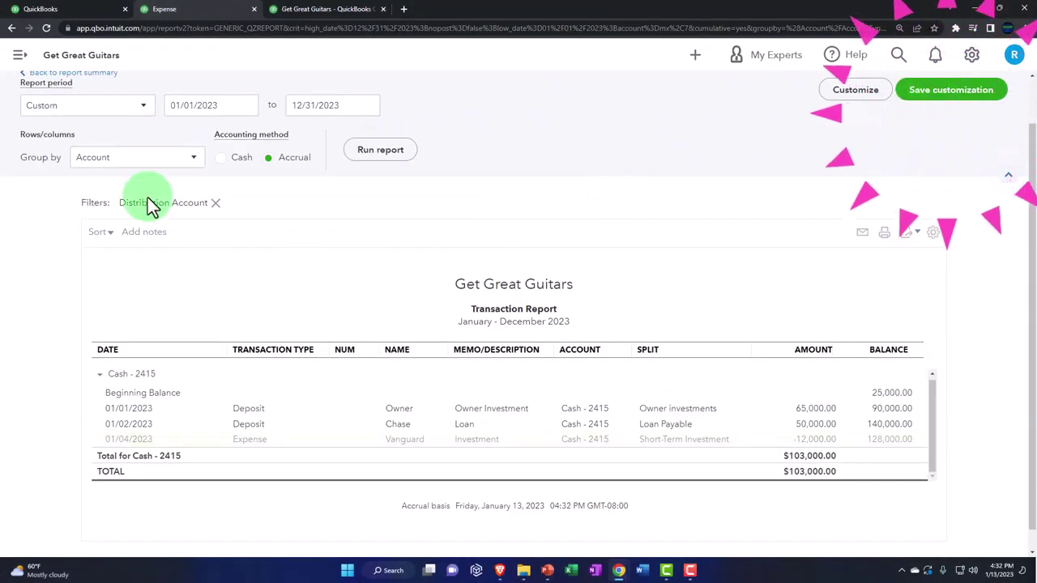
# Step: Return to the balance sheet and open the transaction report behind the Short-Term Investment balance
pyautogui.scroll(2, 97, 134)
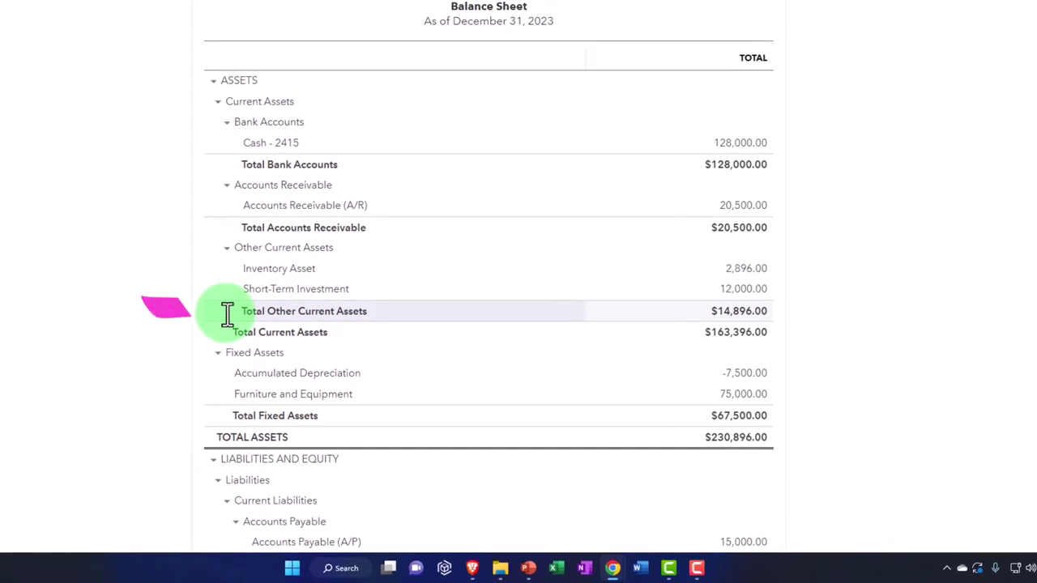
pyautogui.click(738, 291)
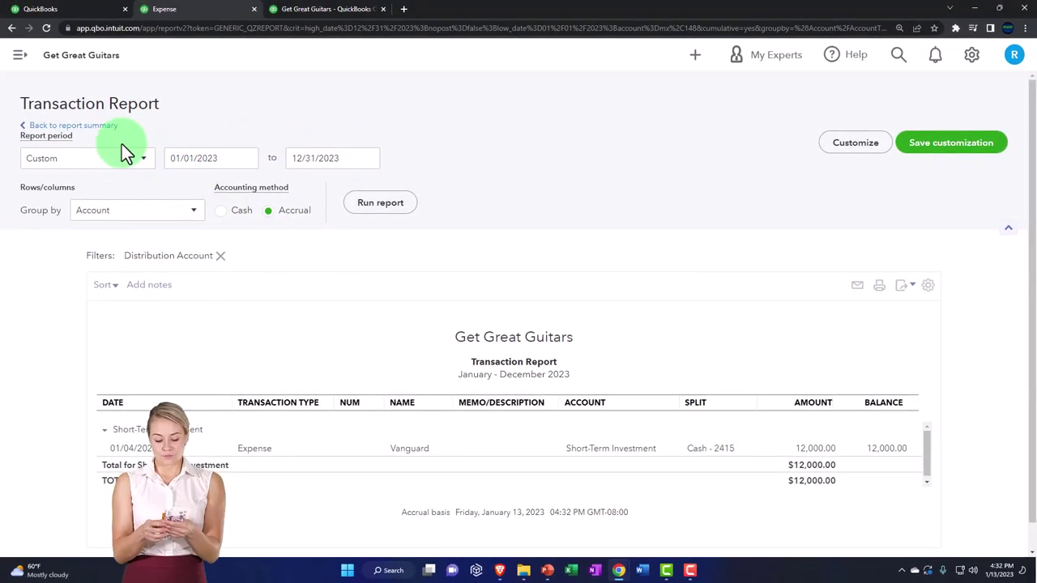
# Step: Return to the balance sheet and compare the Cash - 2415 and Short-Term Investment balances within current assets
pyautogui.click(102, 127)
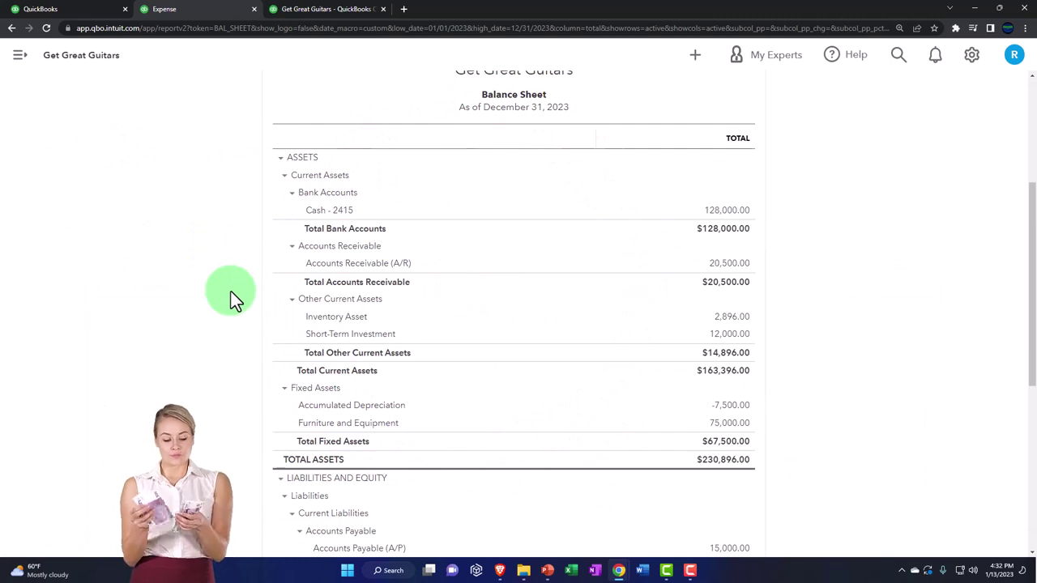
pyautogui.hotkey('ctrl', '+')
pyautogui.hotkey('ctrl', '+')
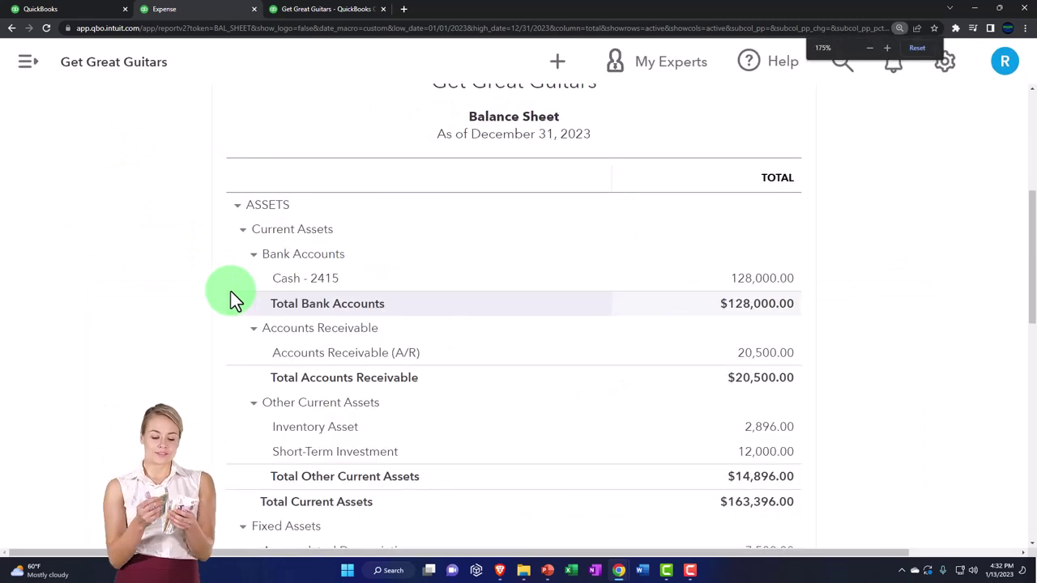
pyautogui.scroll(-2, 230, 291)
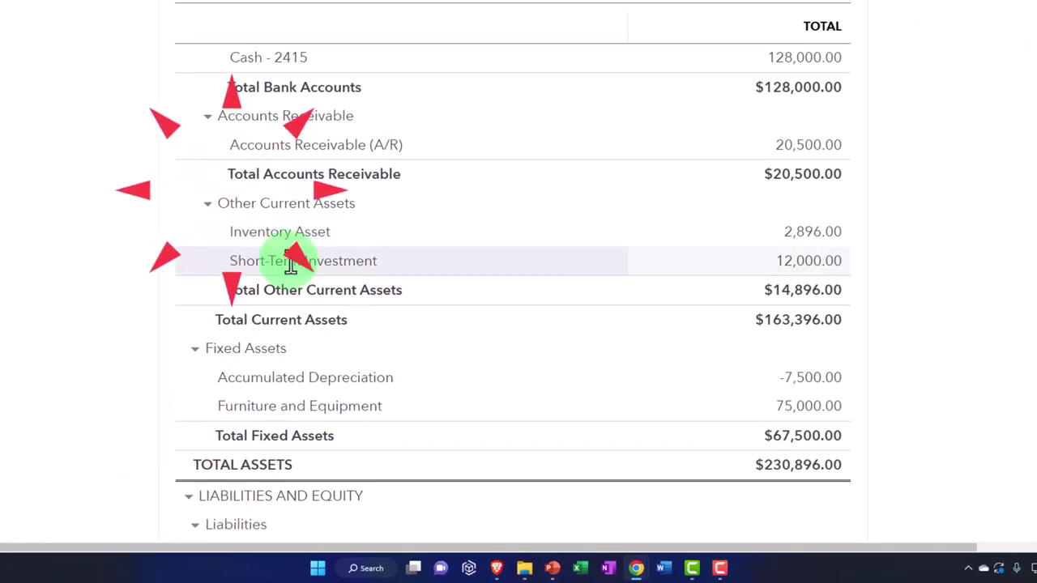
pyautogui.scroll(2, 313, 244)
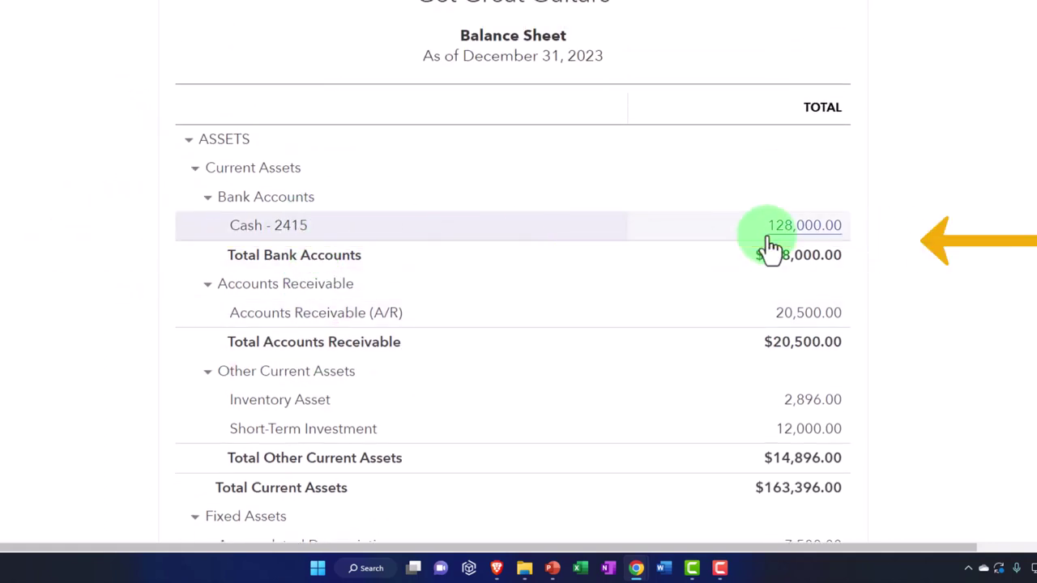
pyautogui.scroll(-2, 766, 248)
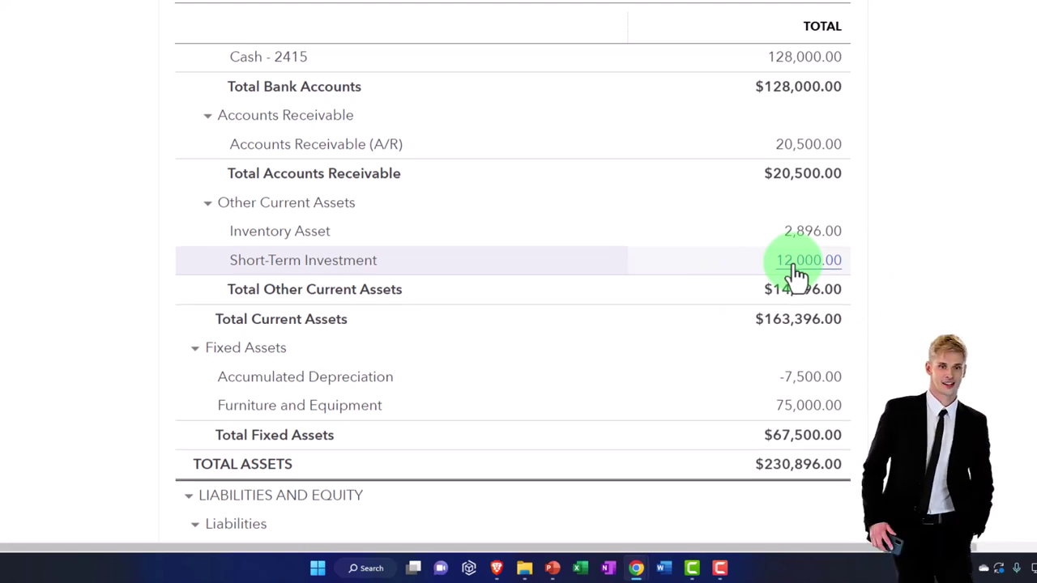
pyautogui.scroll(-1, 796, 274)
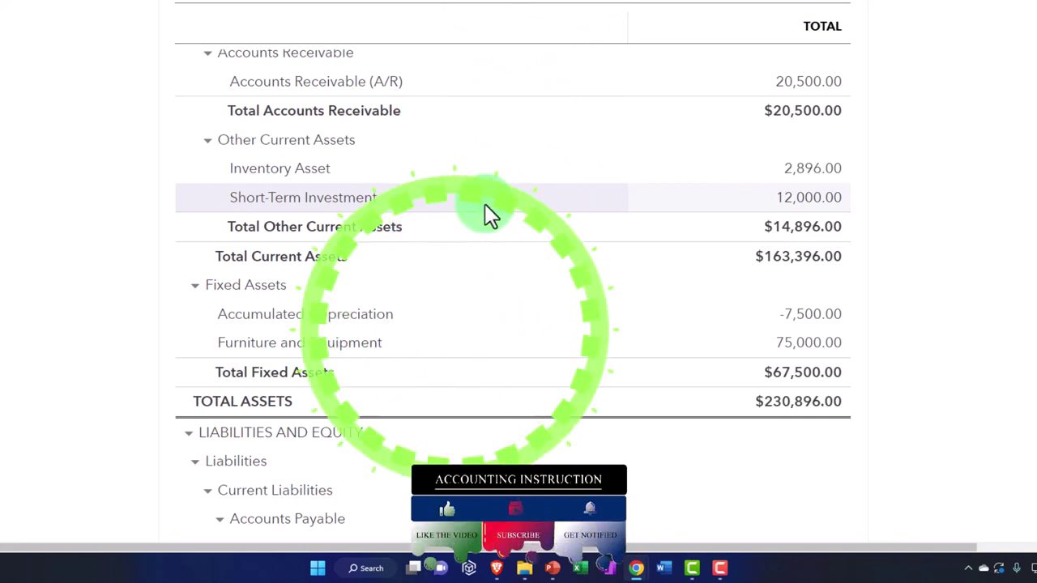
# Step: Check the 2023 Profit and Loss report and the transactions behind the cash balance, then review the balance sheet's asset section again
pyautogui.scroll(3, 487, 203)
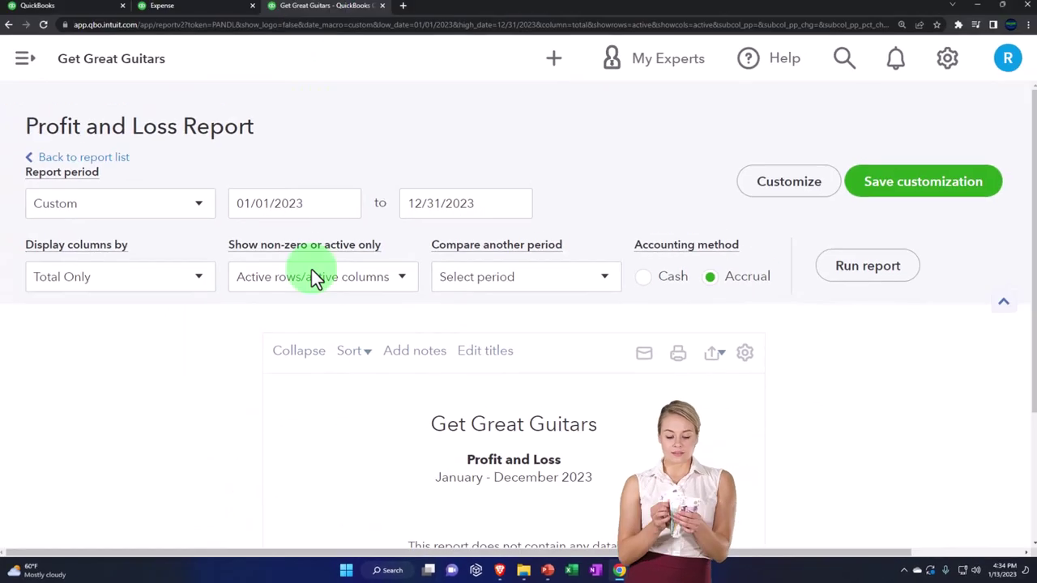
pyautogui.scroll(-1, 312, 376)
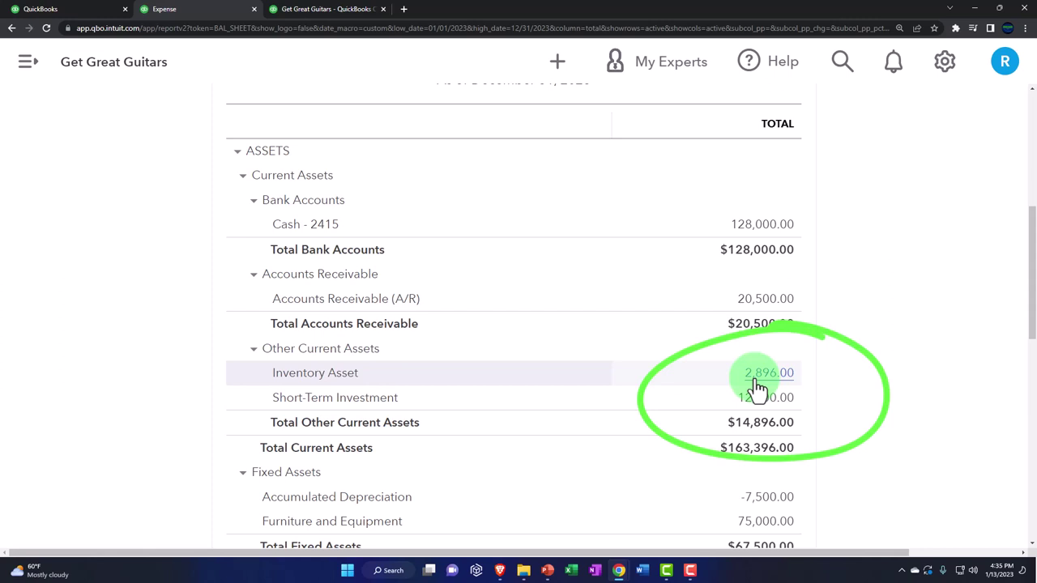
pyautogui.scroll(-1, 757, 389)
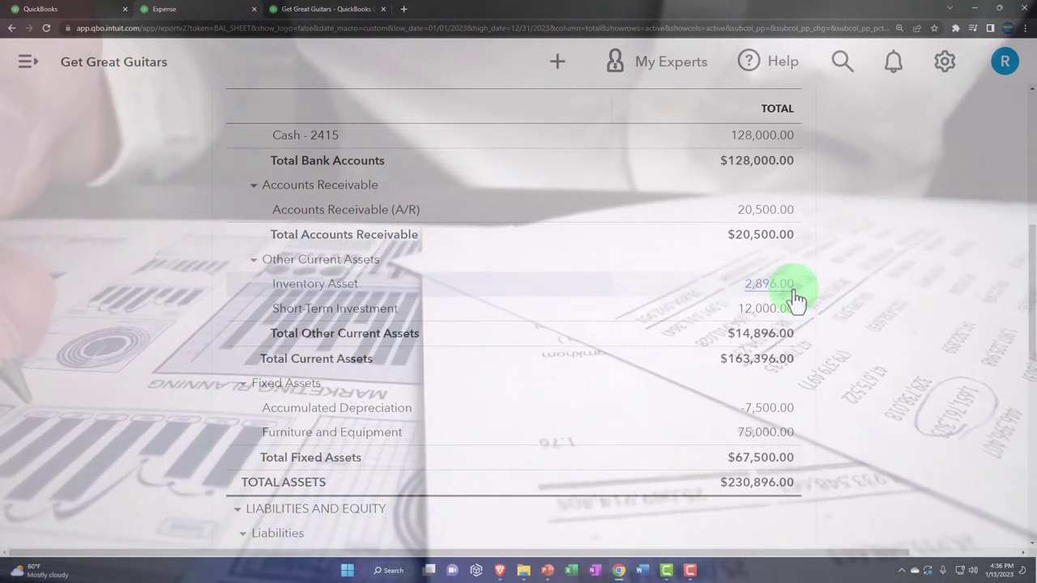
pyautogui.scroll(3, 794, 290)
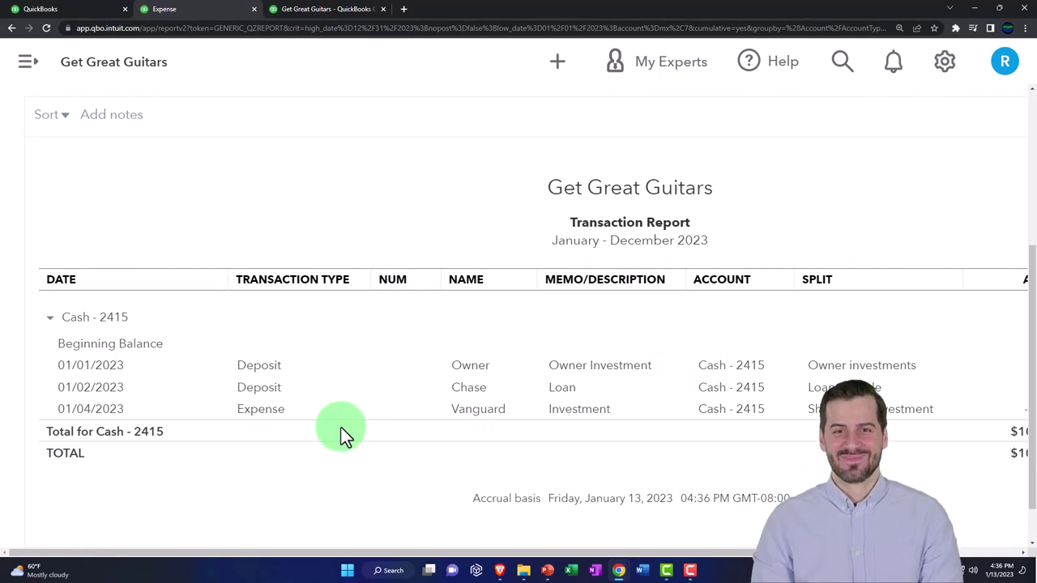
pyautogui.scroll(3, 341, 427)
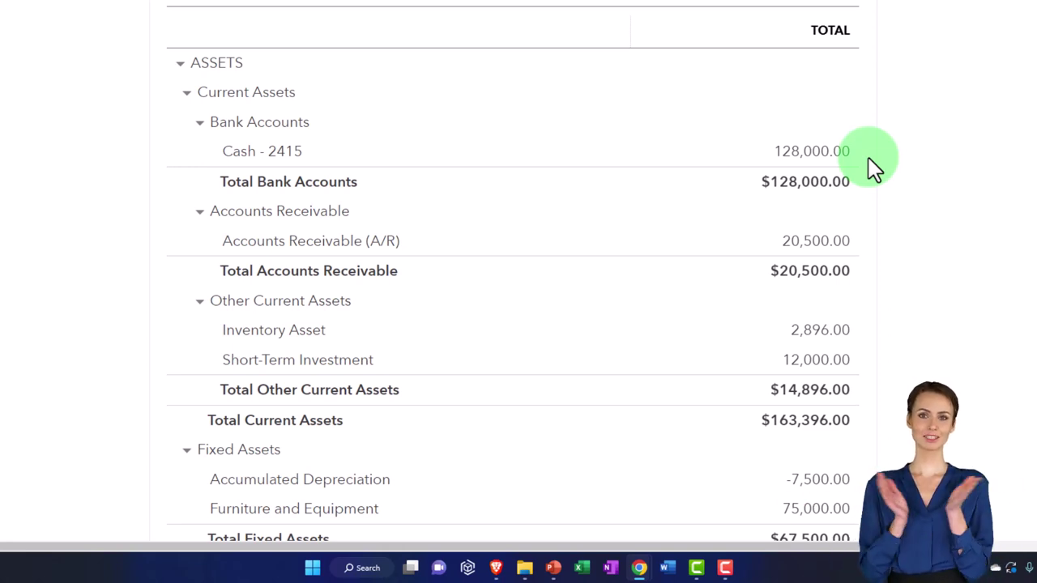
pyautogui.scroll(-1, 868, 157)
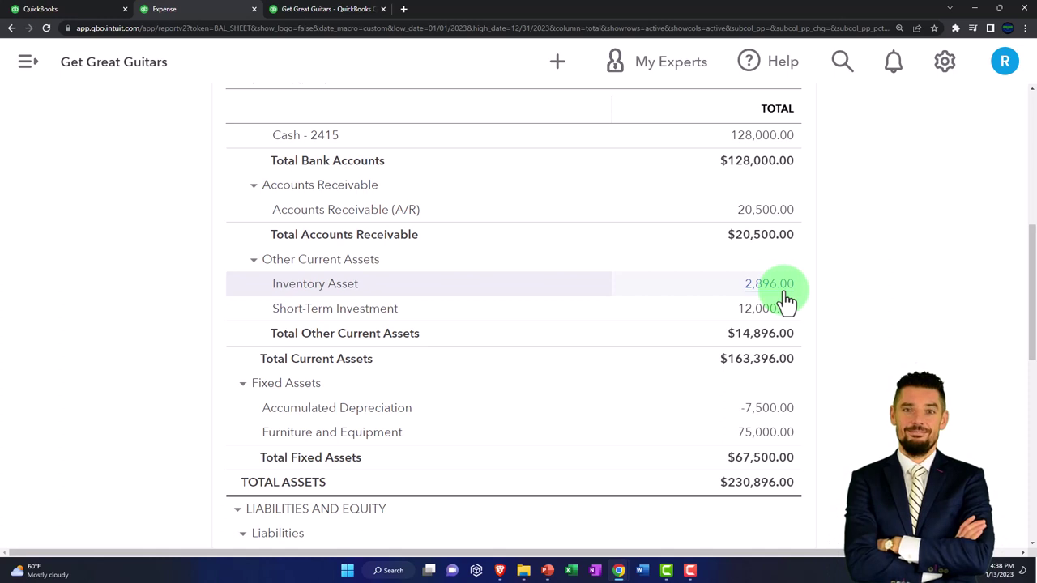
pyautogui.scroll(-1, 785, 299)
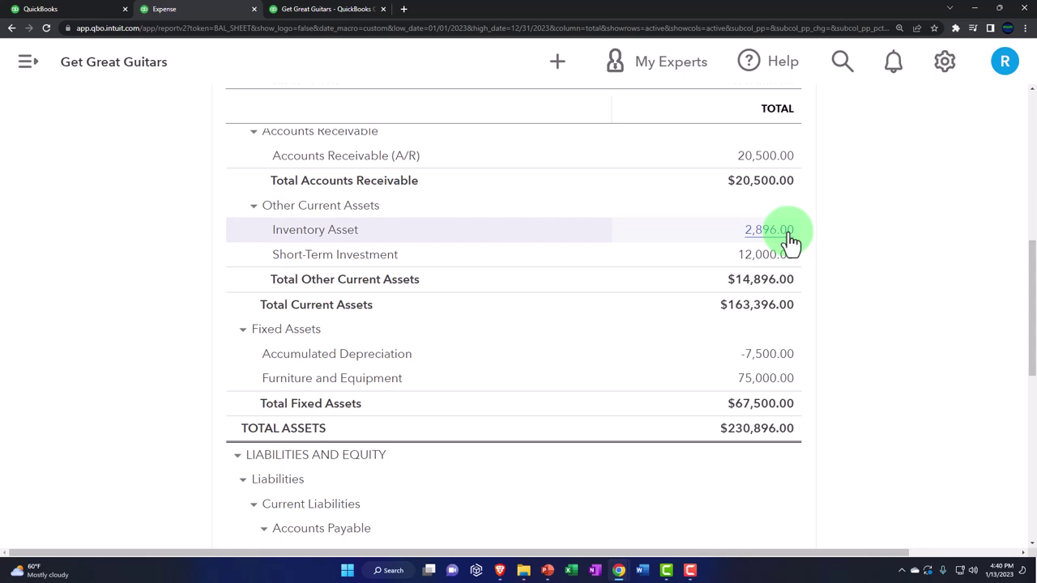
# Step: Open the list of new transaction types, review the available customer, vendor, employee and other forms, and close it
pyautogui.click(557, 65)
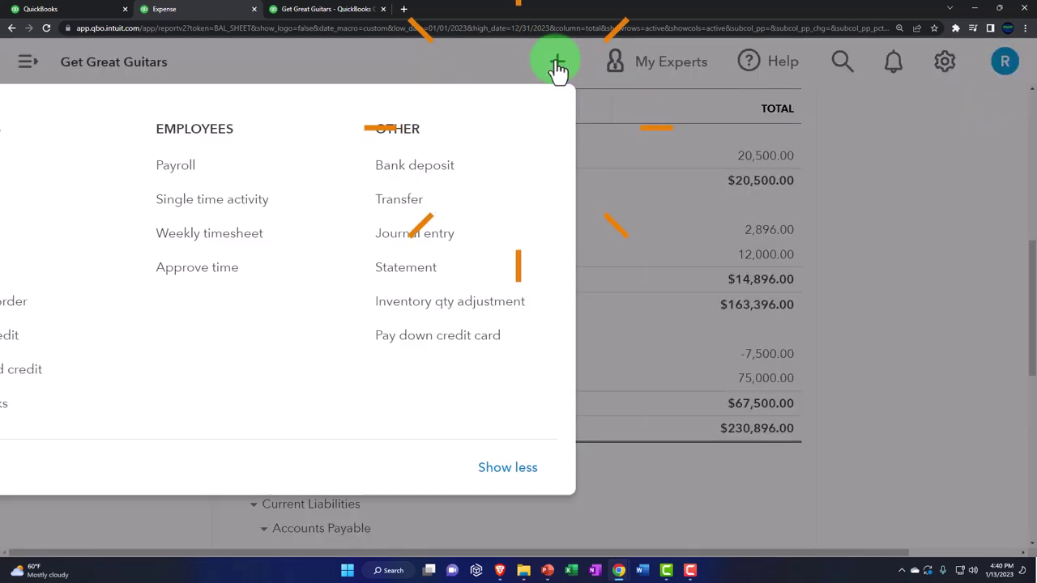
pyautogui.hotkey('ctrl', '-')
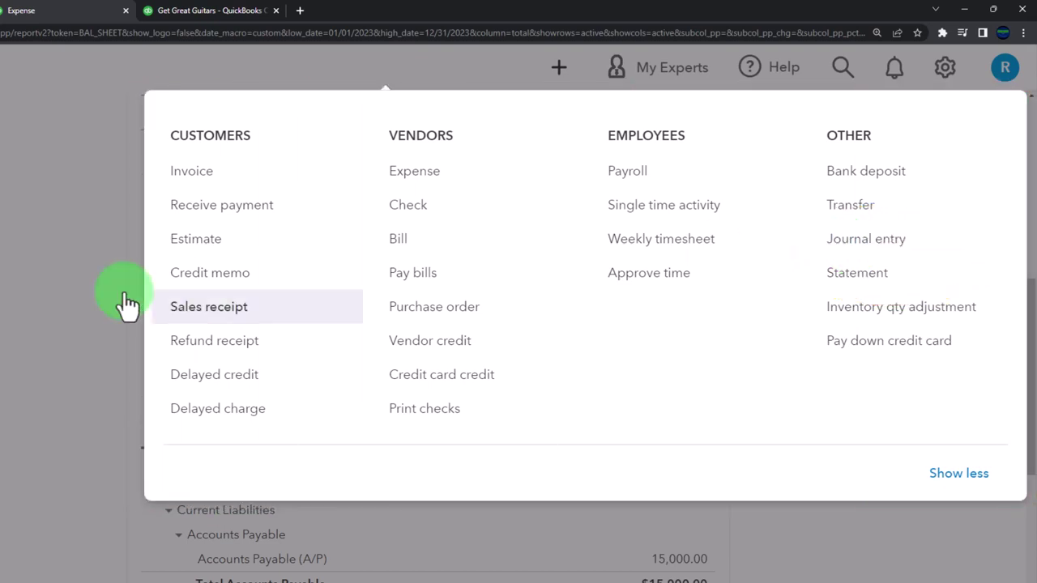
pyautogui.click(111, 320)
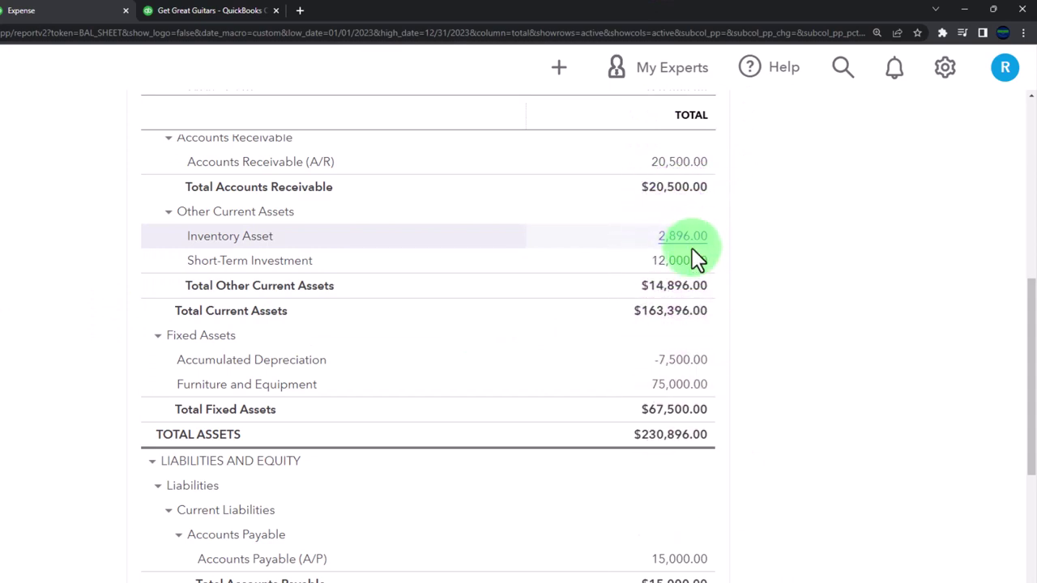
# Step: Examine the balance sheet's liabilities and equity sections and return to the current assets
pyautogui.scroll(-3, 692, 263)
pyautogui.scroll(-3, 687, 272)
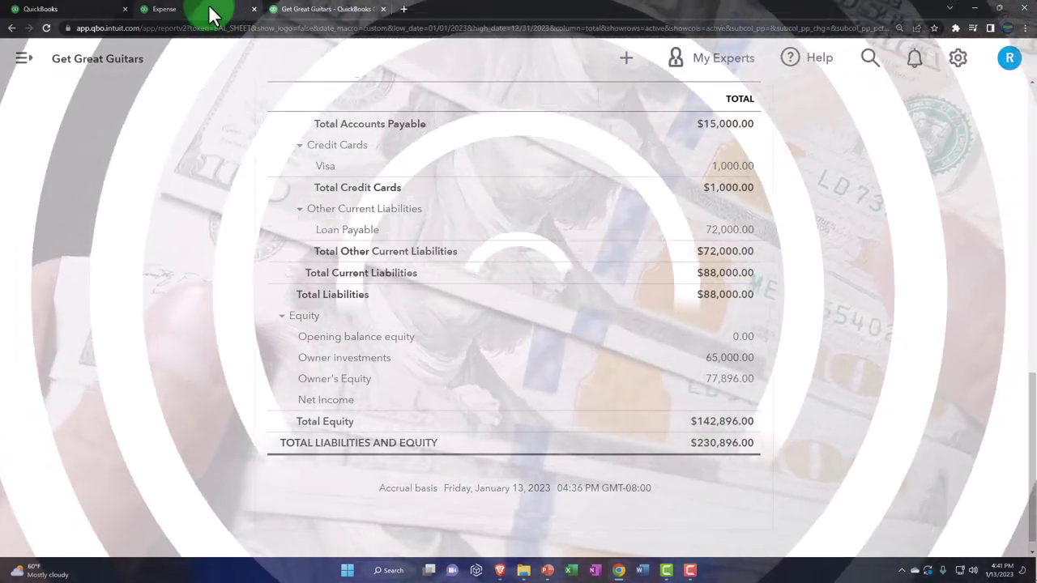
pyautogui.scroll(2, 425, 339)
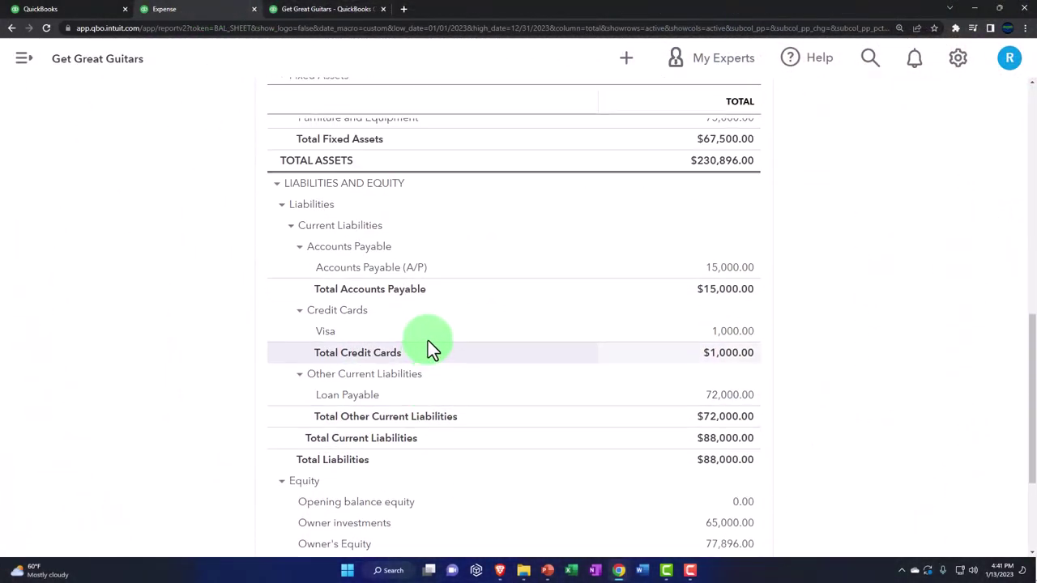
pyautogui.scroll(5, 428, 349)
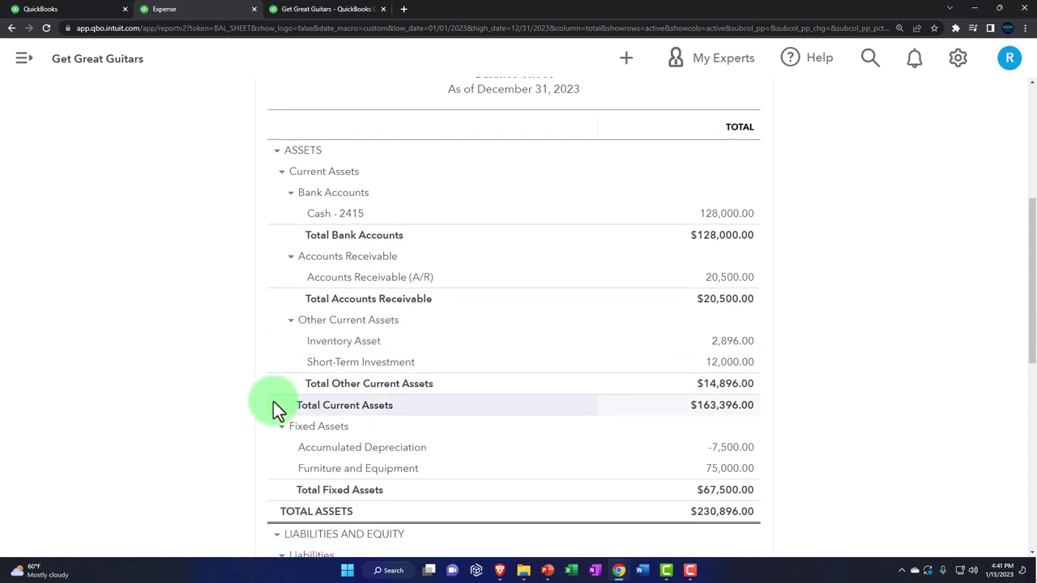
pyautogui.hotkey('ctrl', '+')
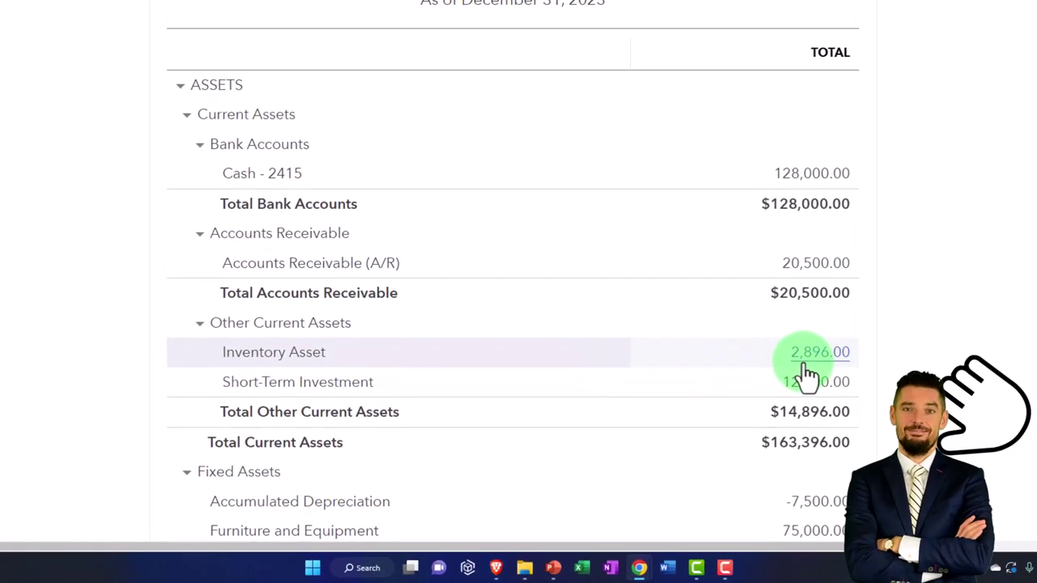
# Step: Examine the Short-Term Investment line on the balance sheet in relation to the other current assets, fixed assets and liabilities
pyautogui.scroll(-2, 807, 374)
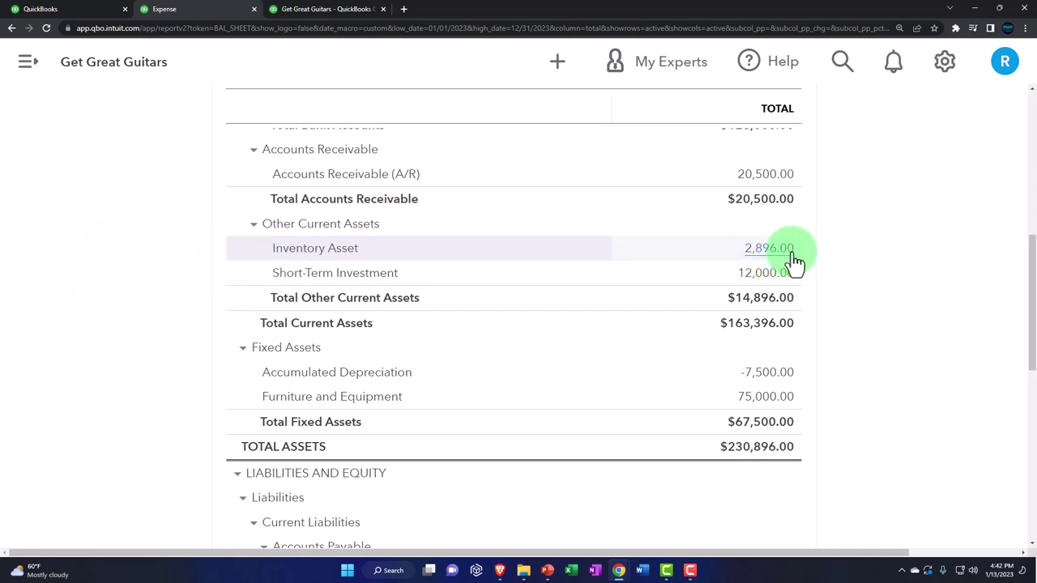
pyautogui.scroll(-2, 793, 259)
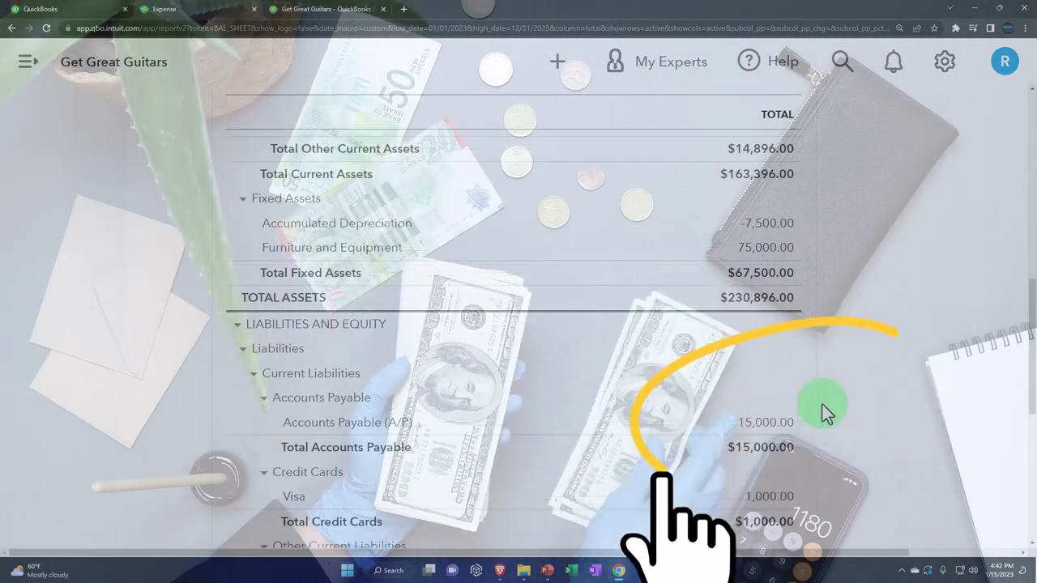
pyautogui.scroll(3, 822, 404)
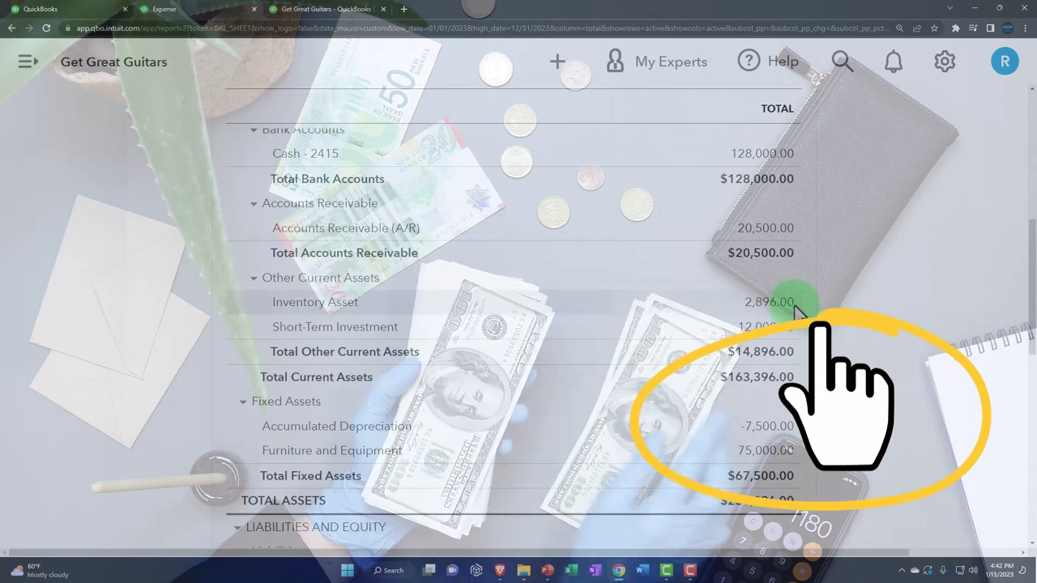
pyautogui.scroll(1, 798, 324)
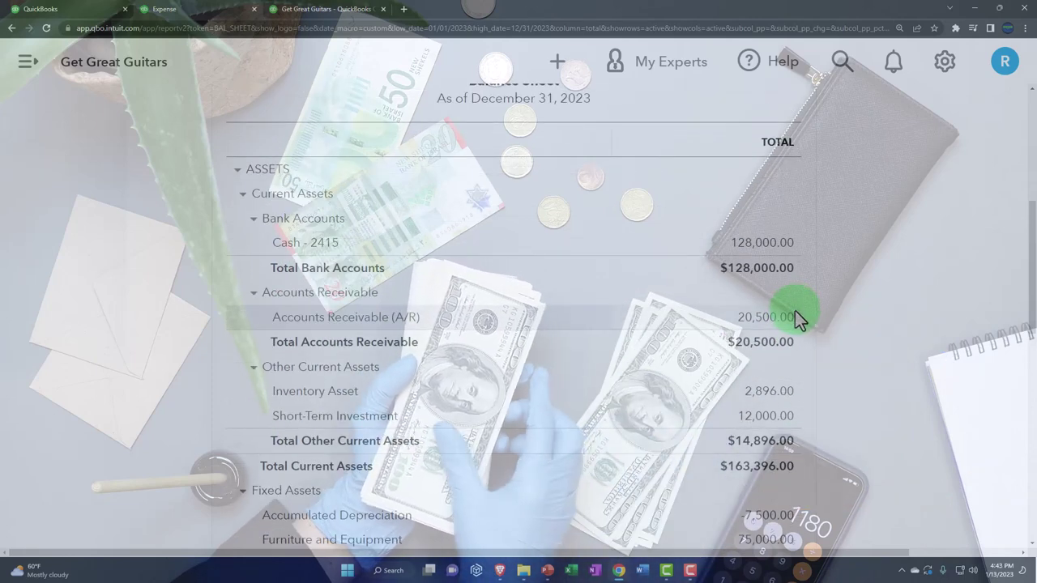
pyautogui.scroll(-1, 794, 310)
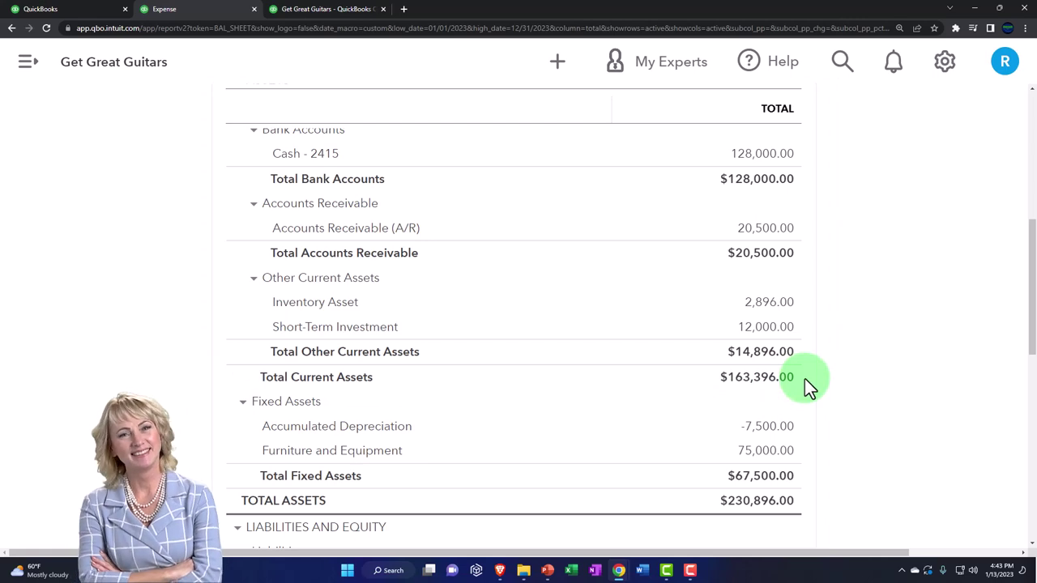
pyautogui.scroll(-1, 804, 378)
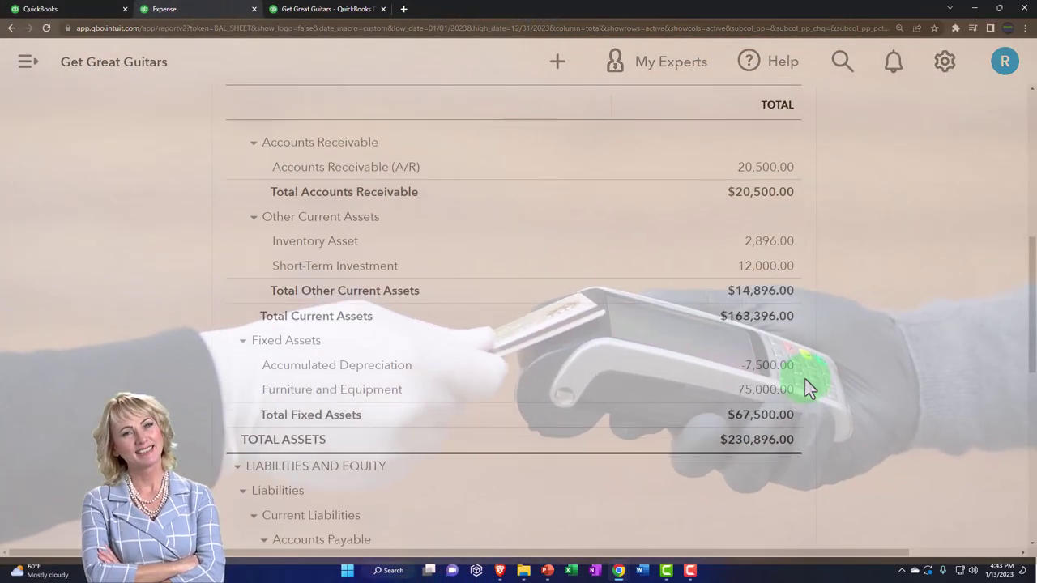
pyautogui.scroll(-1, 805, 379)
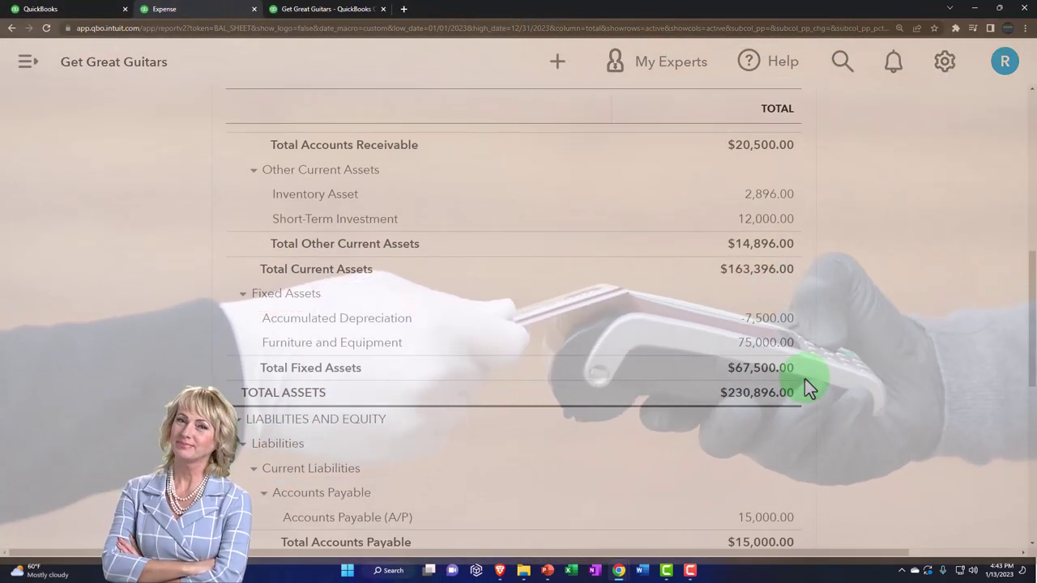
pyautogui.scroll(1, 804, 378)
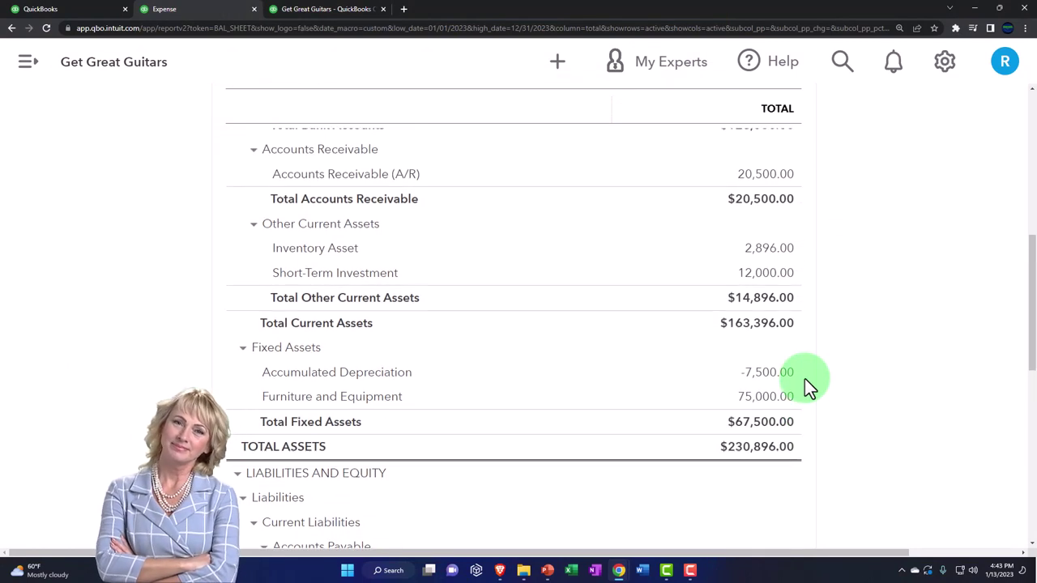
pyautogui.scroll(1, 804, 378)
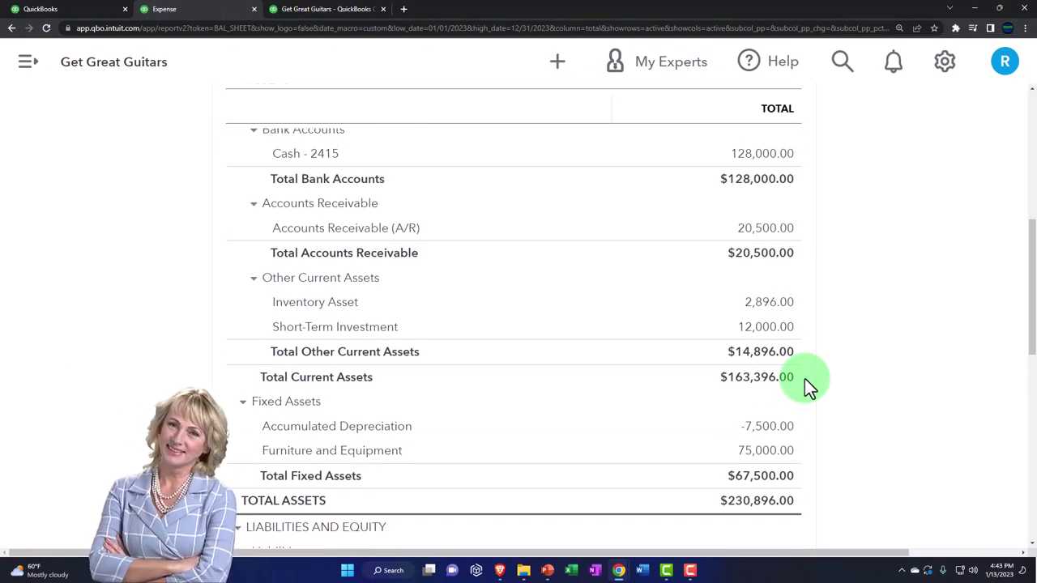
pyautogui.click(755, 316)
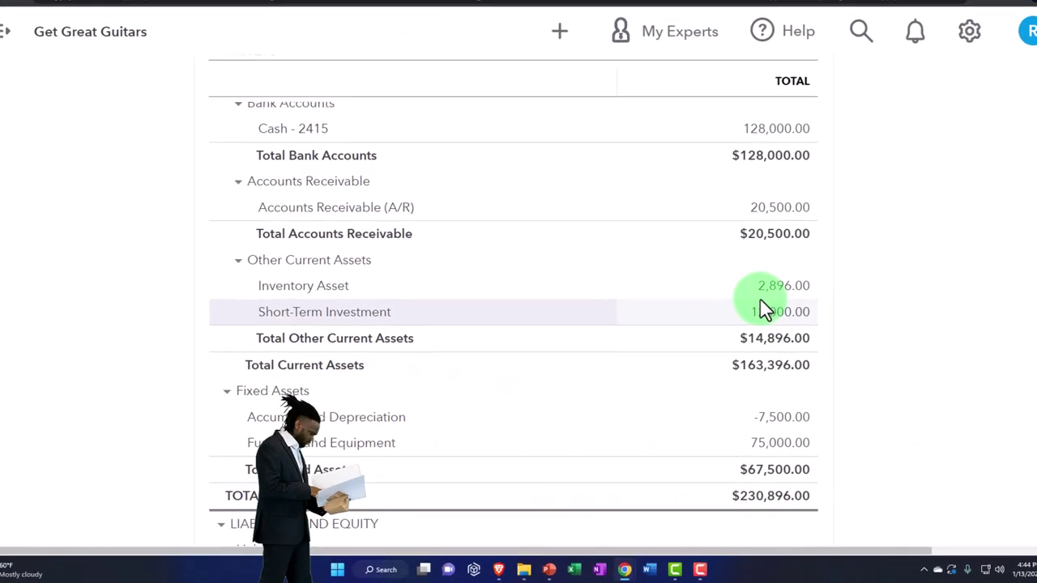
# Step: Duplicate the Profit and Loss report's browser tab and open the full report list in the copy
pyautogui.scroll(1, 761, 307)
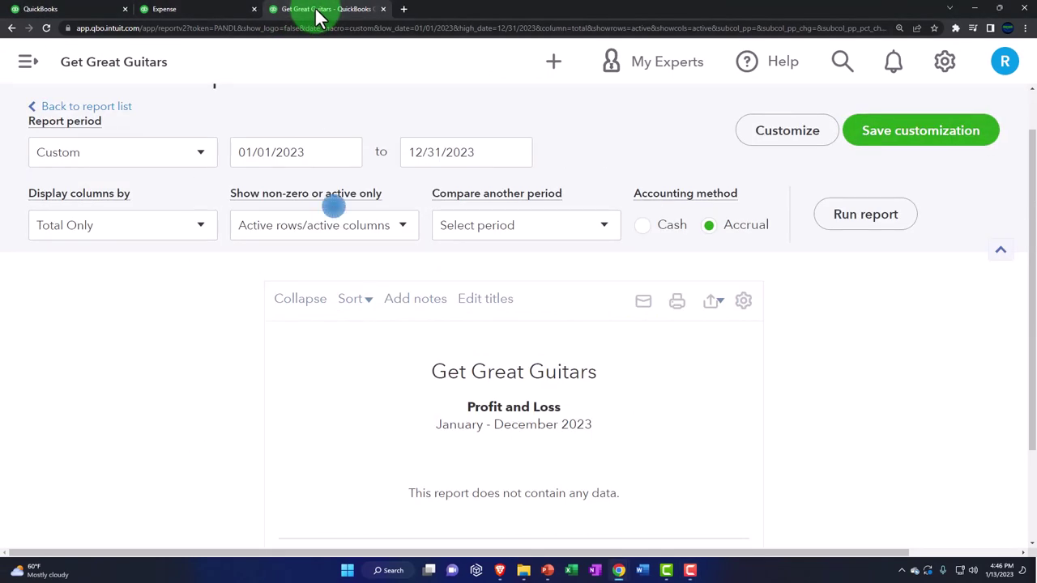
pyautogui.rightClick(320, 16)
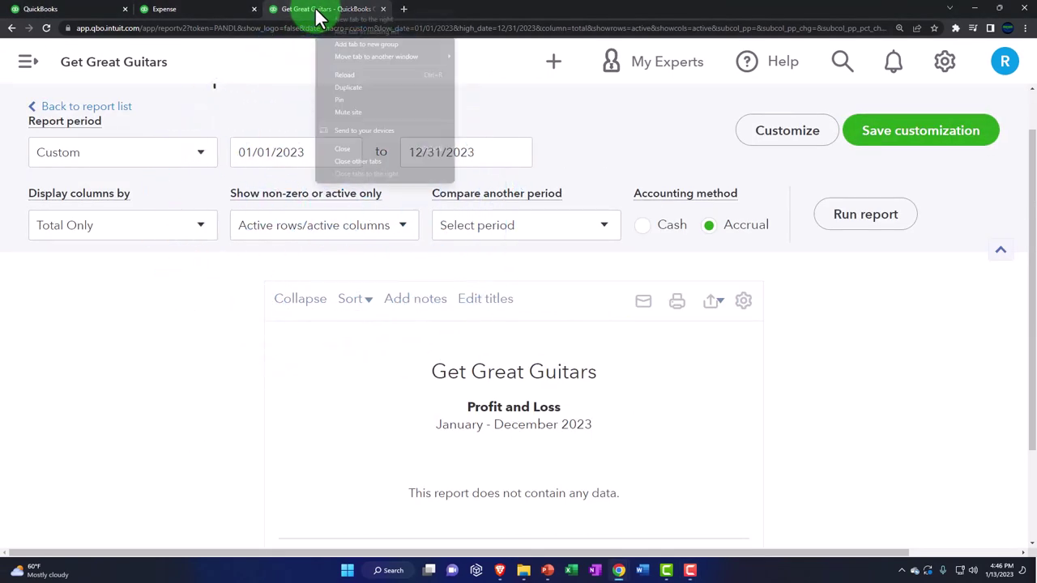
pyautogui.click(350, 86)
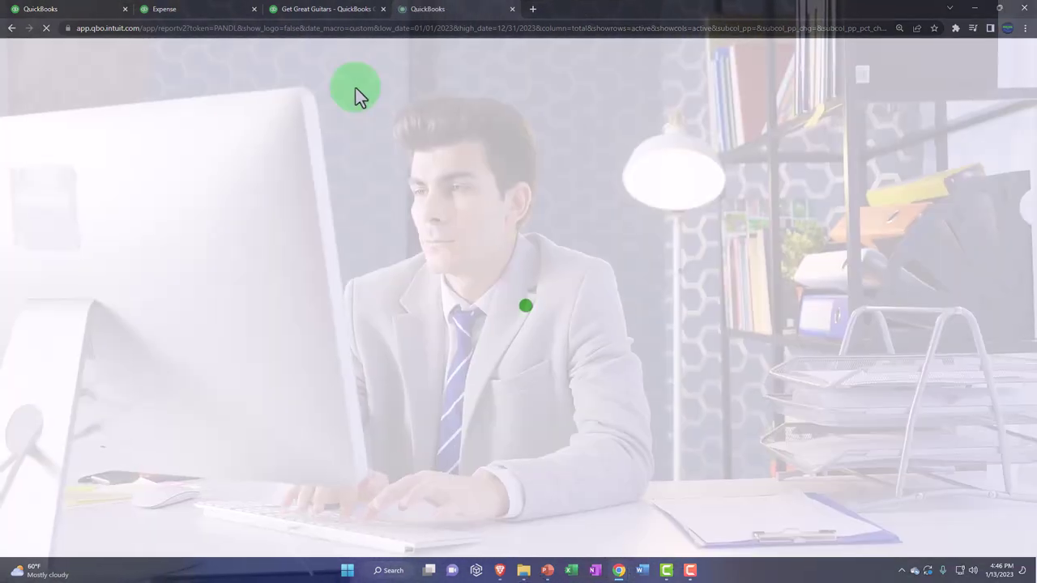
pyautogui.hotkey('ctrl', '+')
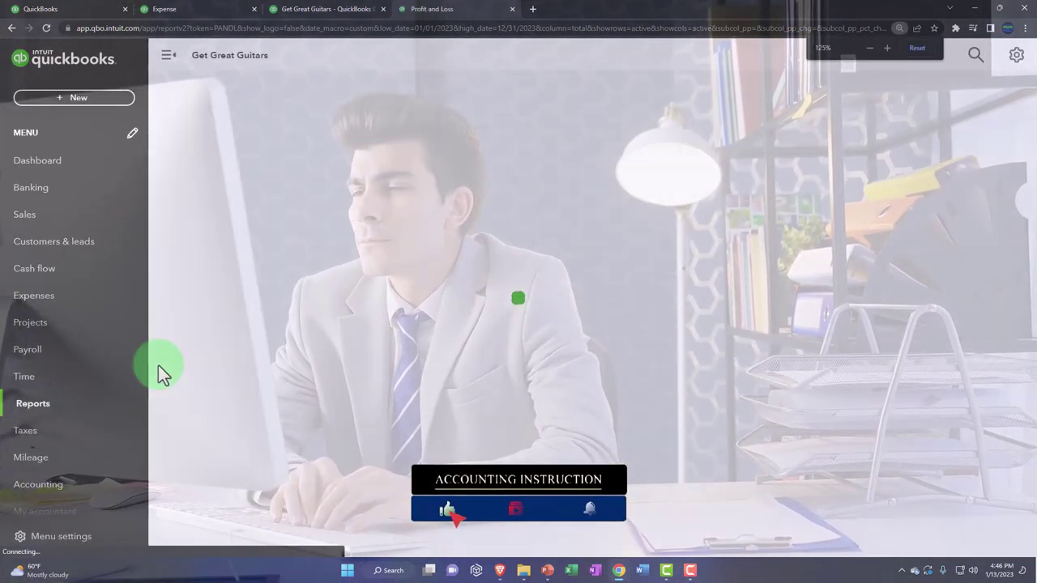
pyautogui.click(52, 413)
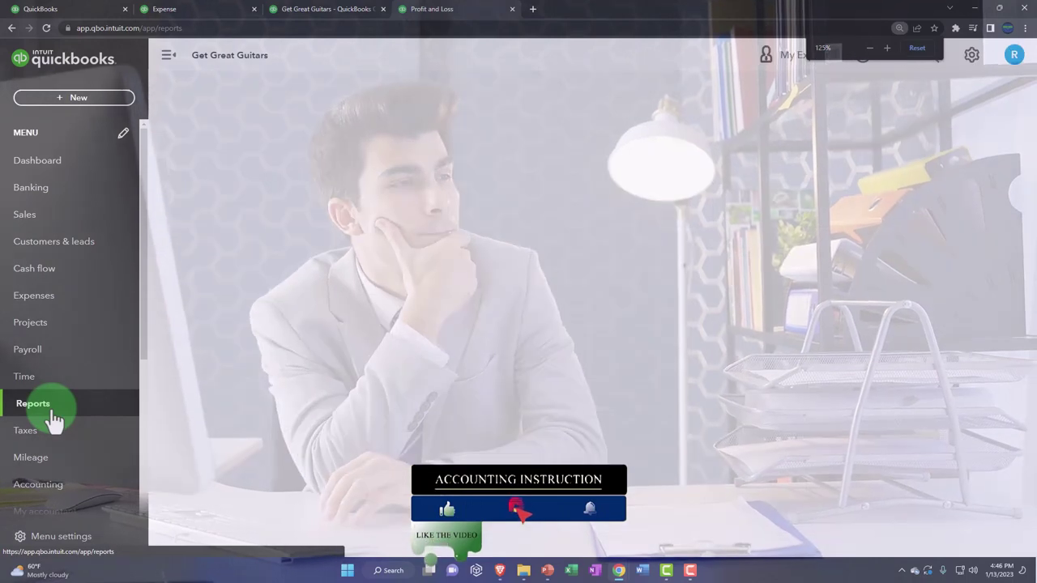
pyautogui.click(171, 66)
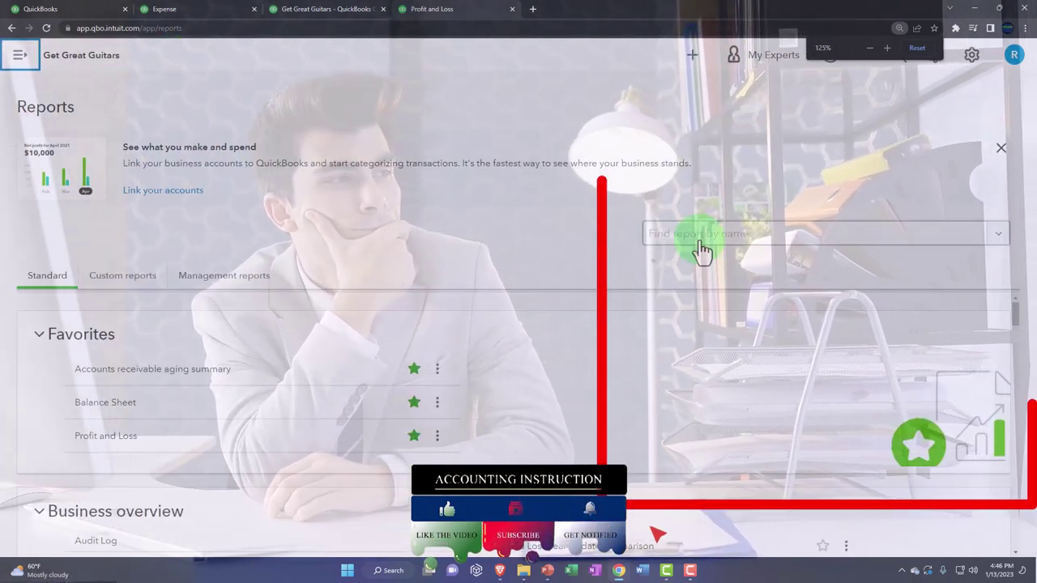
# Step: Search the report list for "Trial" and open the Trial Balance report
pyautogui.click(698, 240)
pyautogui.write('Trial')
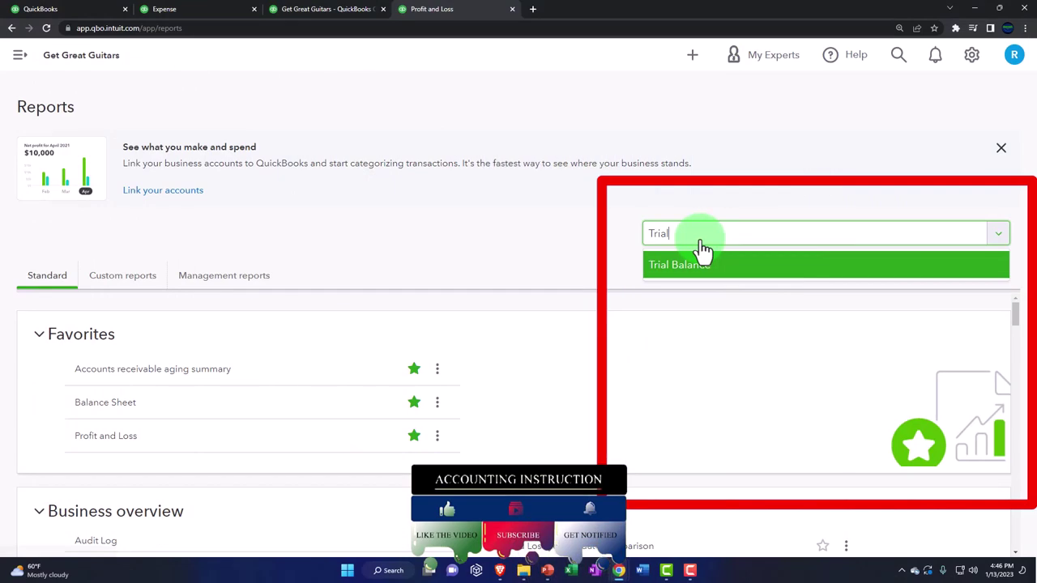
pyautogui.click(701, 260)
pyautogui.scroll(-2, 701, 250)
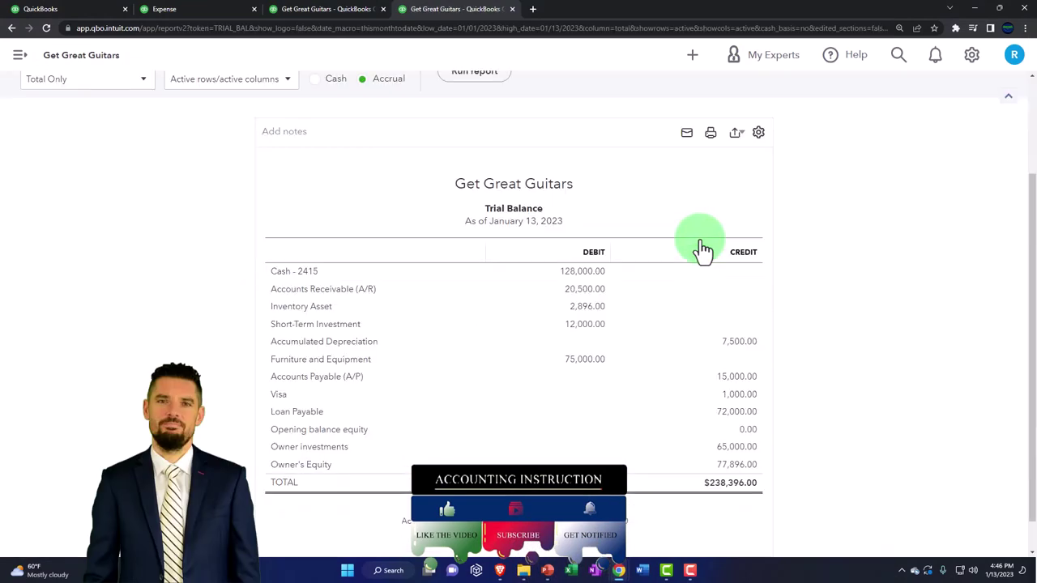
# Step: Set the Trial Balance report period to 01/01/2023 through 12/31/2023 and run the report
pyautogui.scroll(2, 264, 212)
pyautogui.click(233, 161)
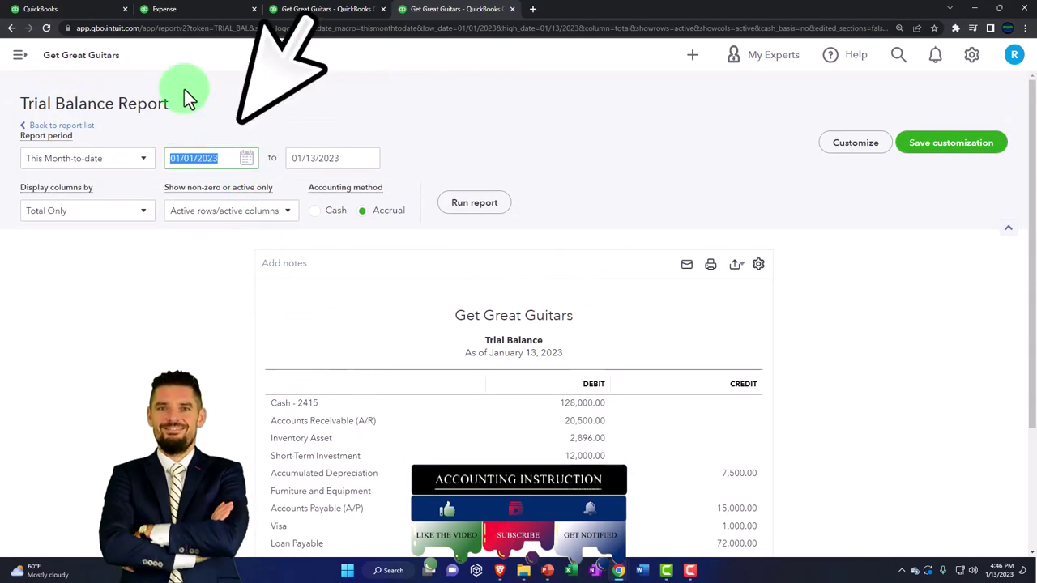
pyautogui.write('1/1/2023')
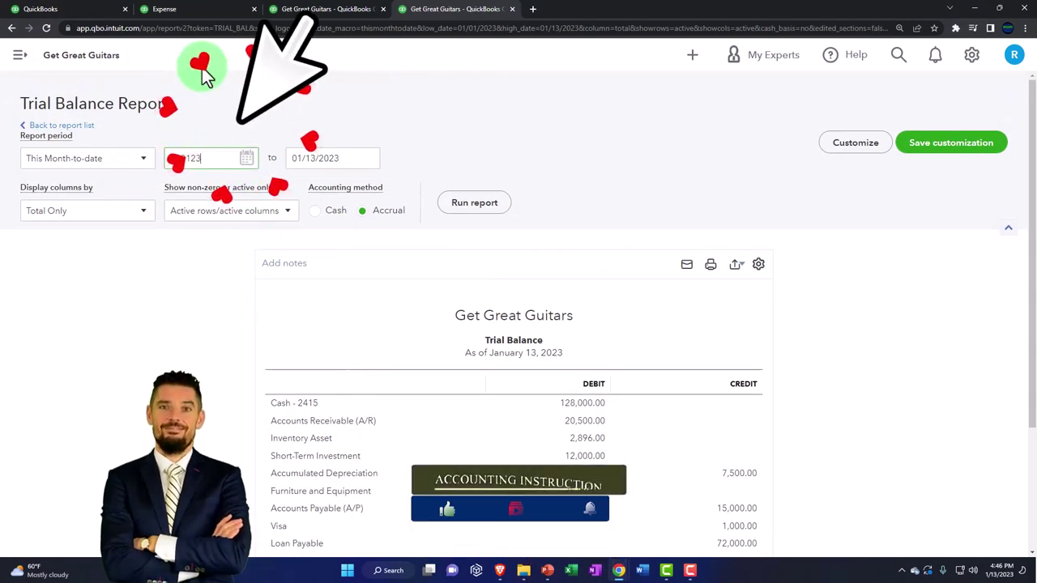
pyautogui.press('Tab')
pyautogui.write('12/31/2023')
pyautogui.press('Tab')
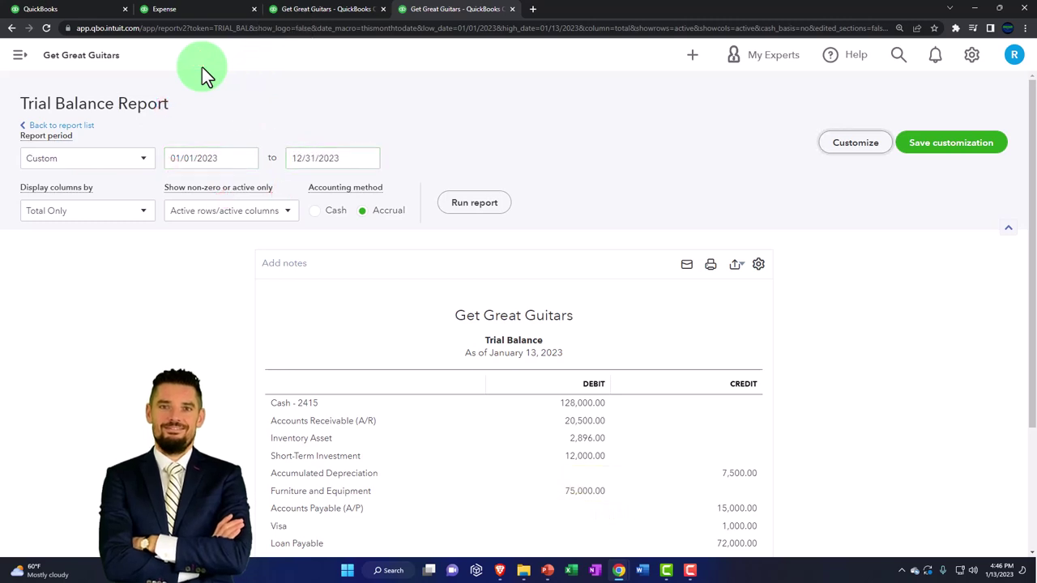
pyautogui.click(474, 203)
# Step: Enlarge the Trial Balance and examine its account balances and report period
pyautogui.scroll(-2, 474, 203)
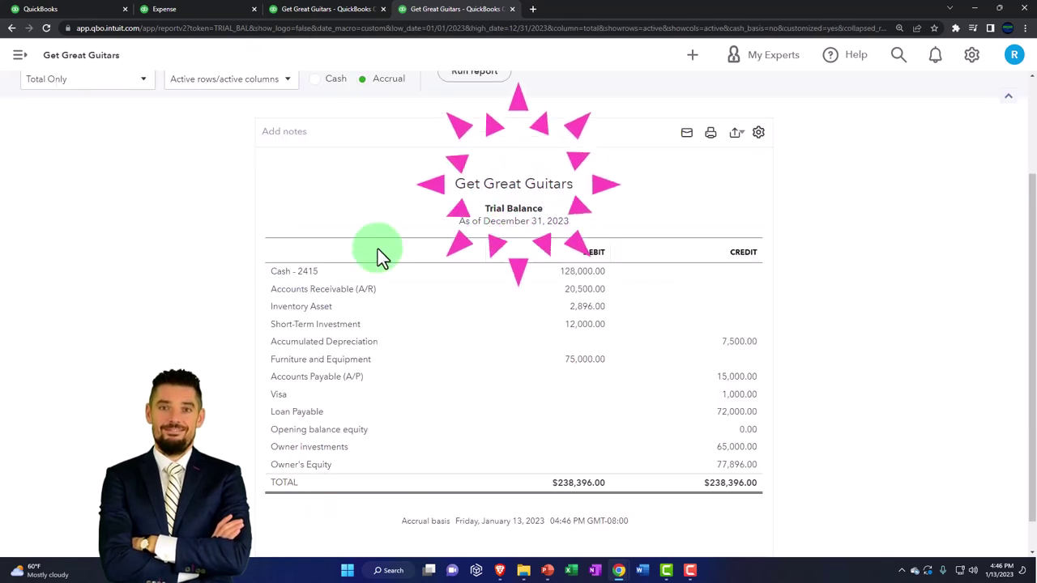
pyautogui.hotkey('ctrl', '+')
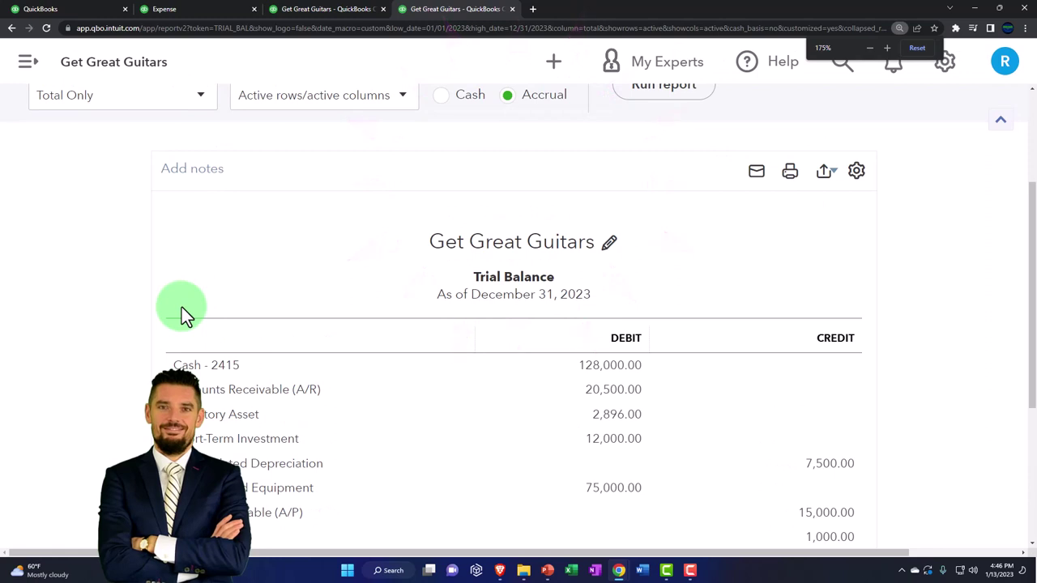
pyautogui.hotkey('ctrl', '+')
pyautogui.scroll(-2, 181, 307)
pyautogui.scroll(-1, 181, 307)
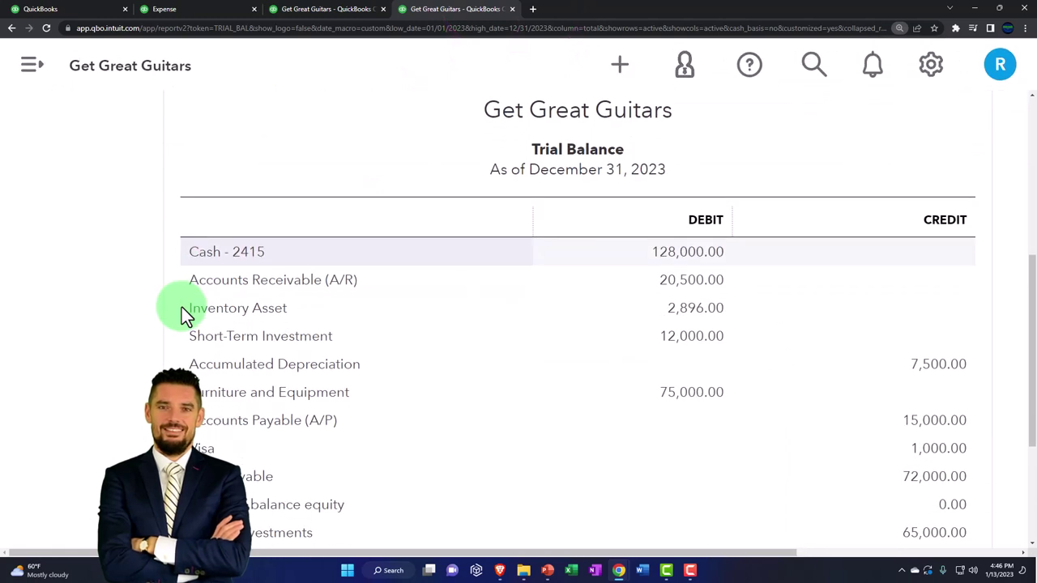
pyautogui.scroll(4, 182, 307)
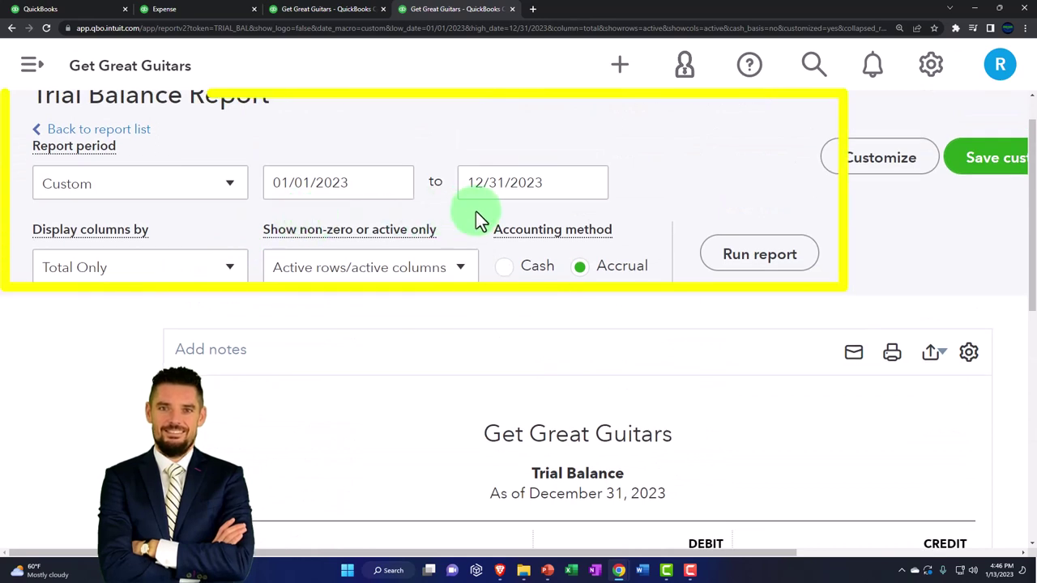
pyautogui.scroll(-4, 478, 267)
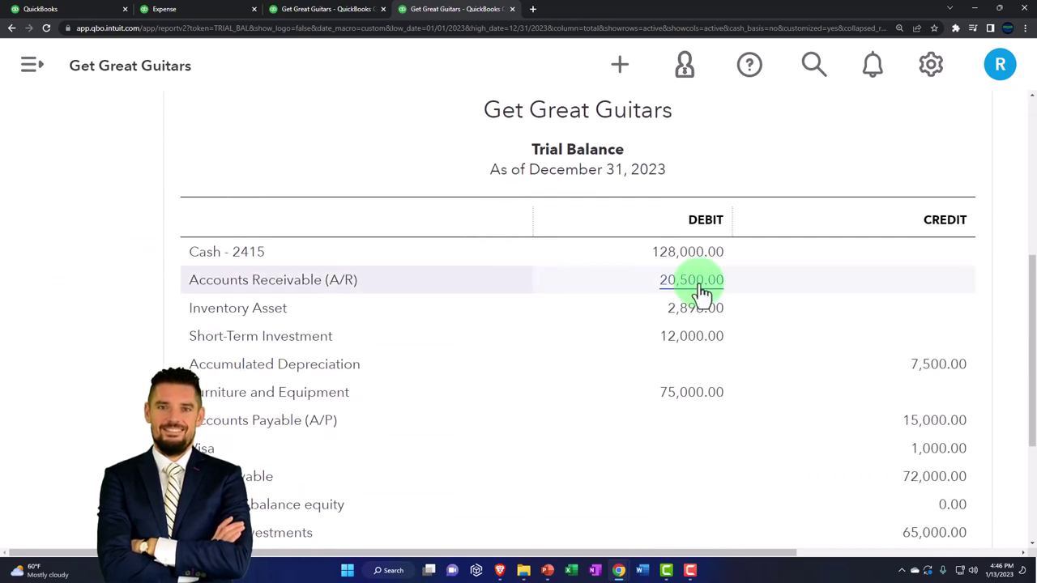
# Step: Check the transactions behind the Cash - 2415 balance, including the 01/04/2023 Vanguard expense, and return to the Trial Balance to review its accounts
pyautogui.click(689, 257)
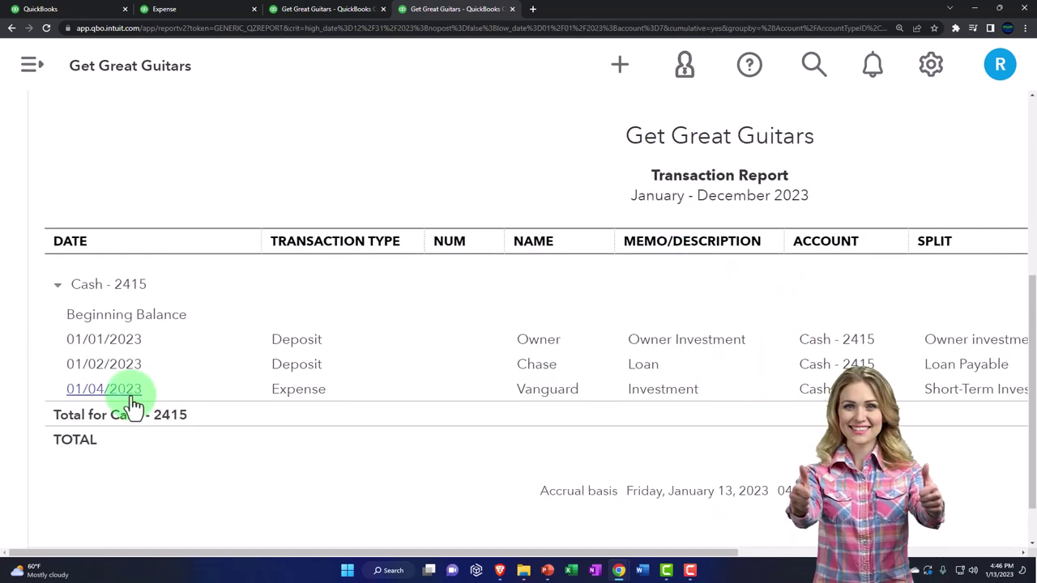
pyautogui.click(132, 400)
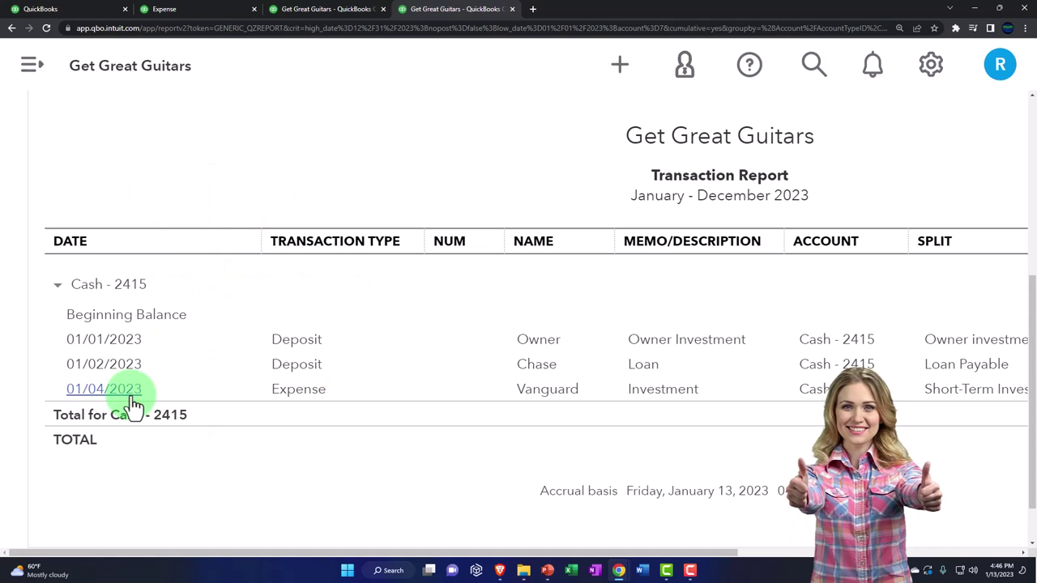
pyautogui.scroll(4, 115, 205)
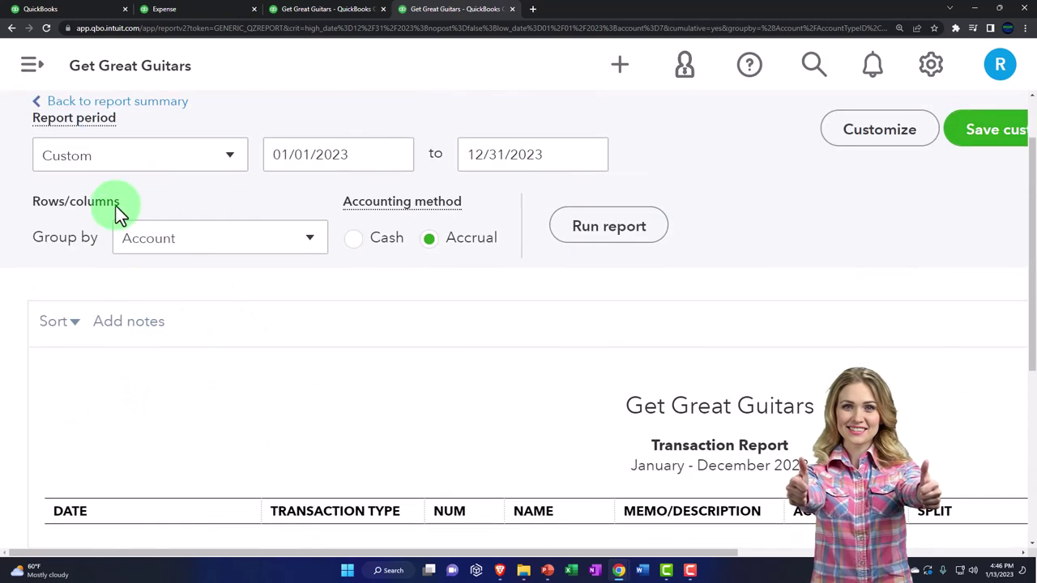
pyautogui.click(122, 103)
pyautogui.scroll(-4, 312, 299)
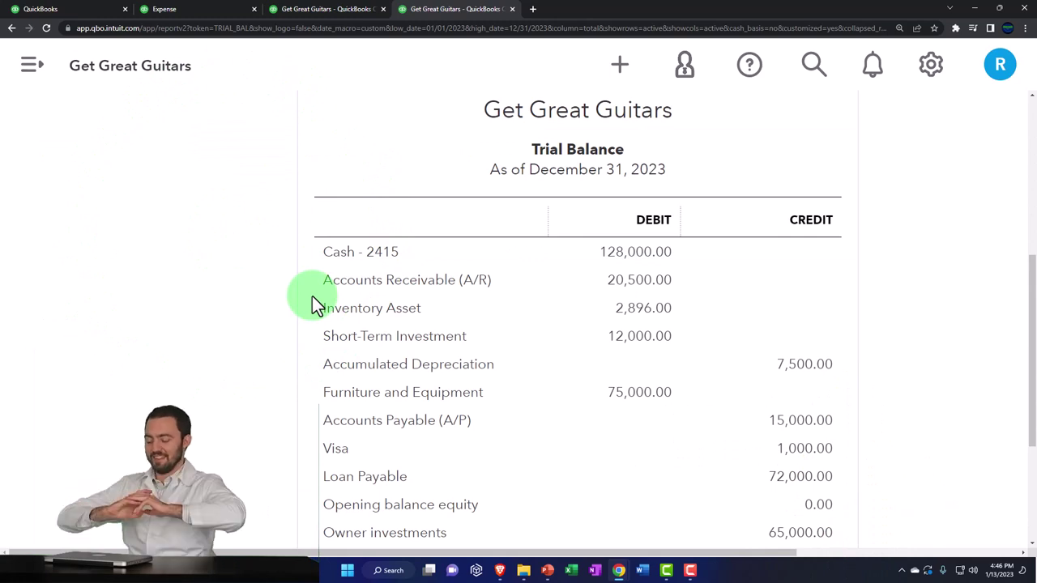
pyautogui.scroll(-1, 314, 298)
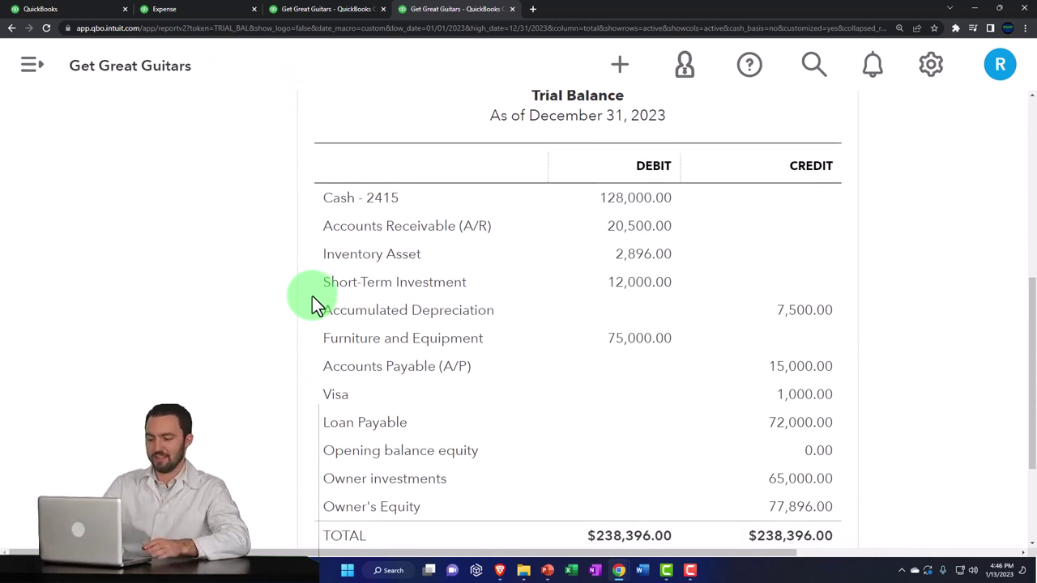